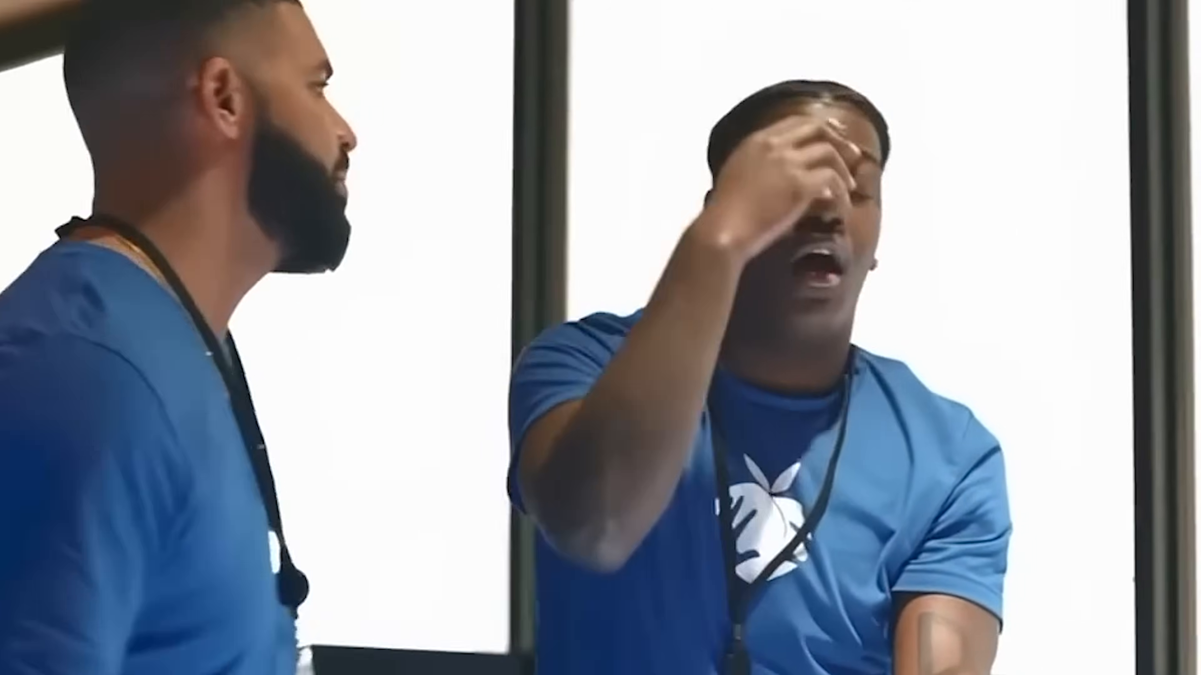
- Keyframe the YT Subscribe layer's scale from 49.2% at 0;00;00;21 to 139.2% at 0;00;01;02 and preview the animation
left_click(49, 523)
left_click_drag(498, 482, 520, 483)
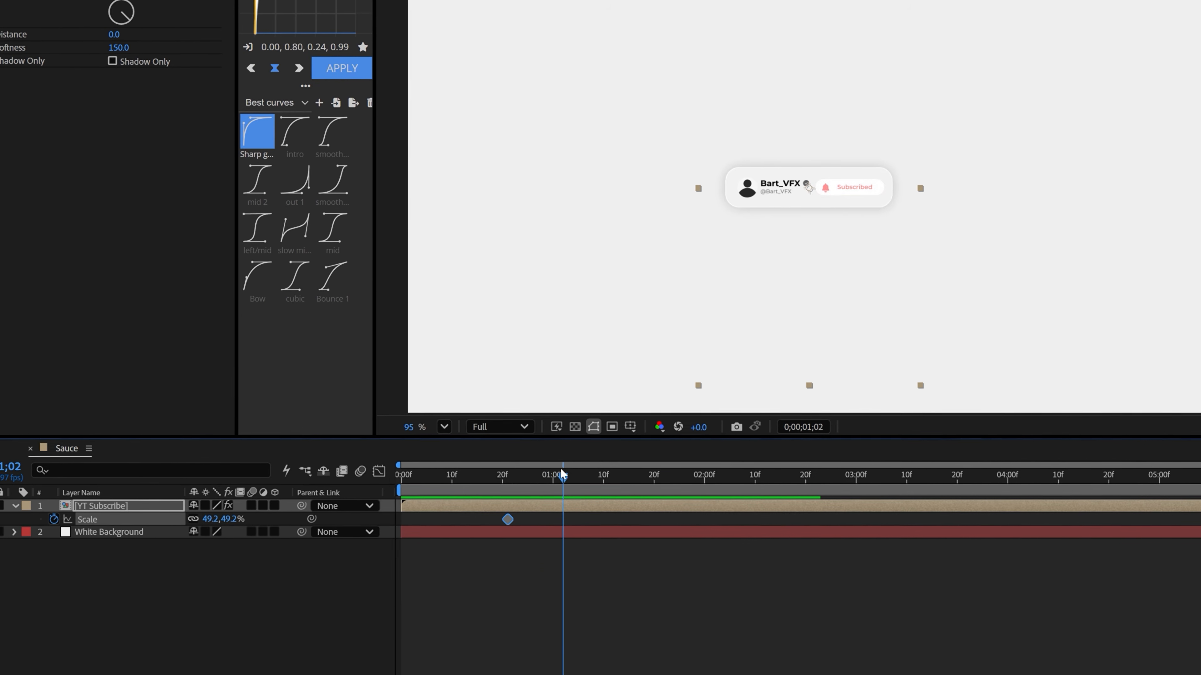
left_click_drag(211, 522, 252, 525)
key("Home")
key("space")
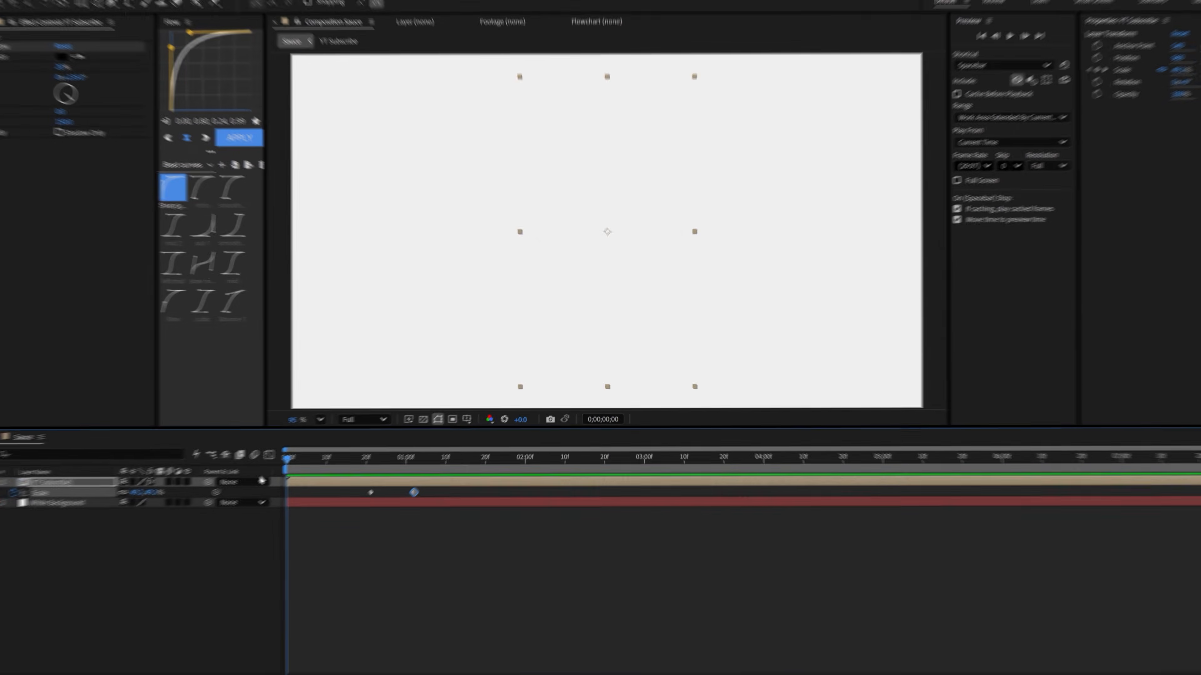
key("space")
left_click_drag(378, 461, 416, 471)
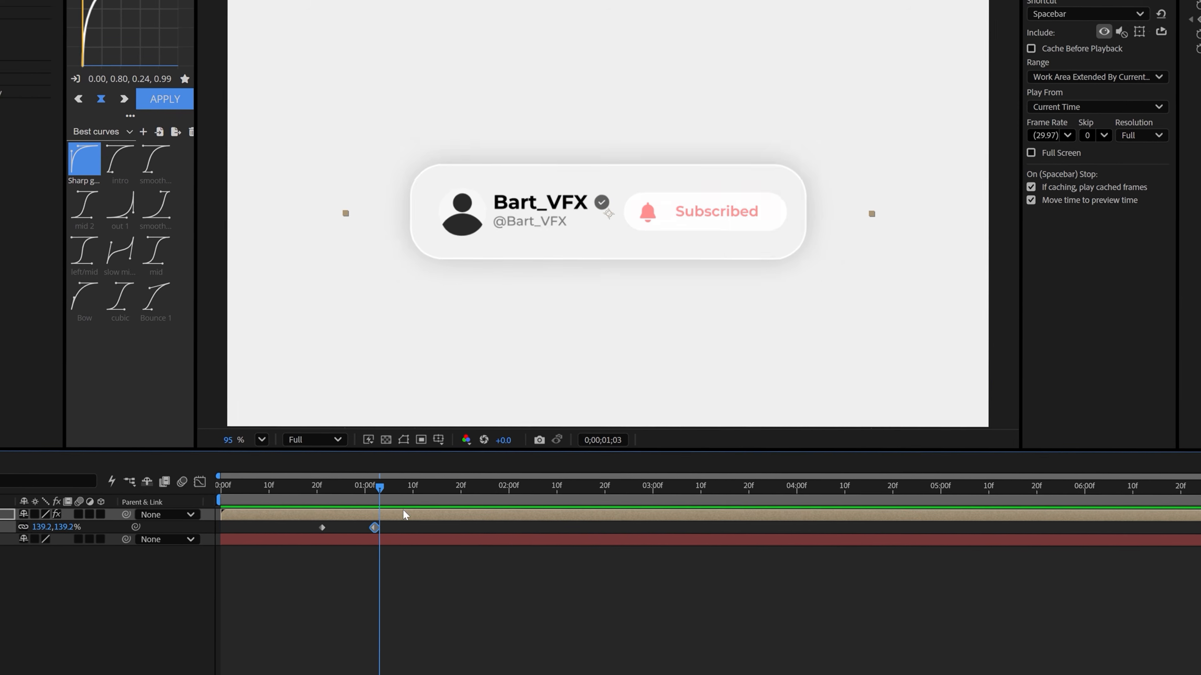
- Apply Easy Ease to both Scale keyframes of the YT Subscribe layer
left_click(398, 530)
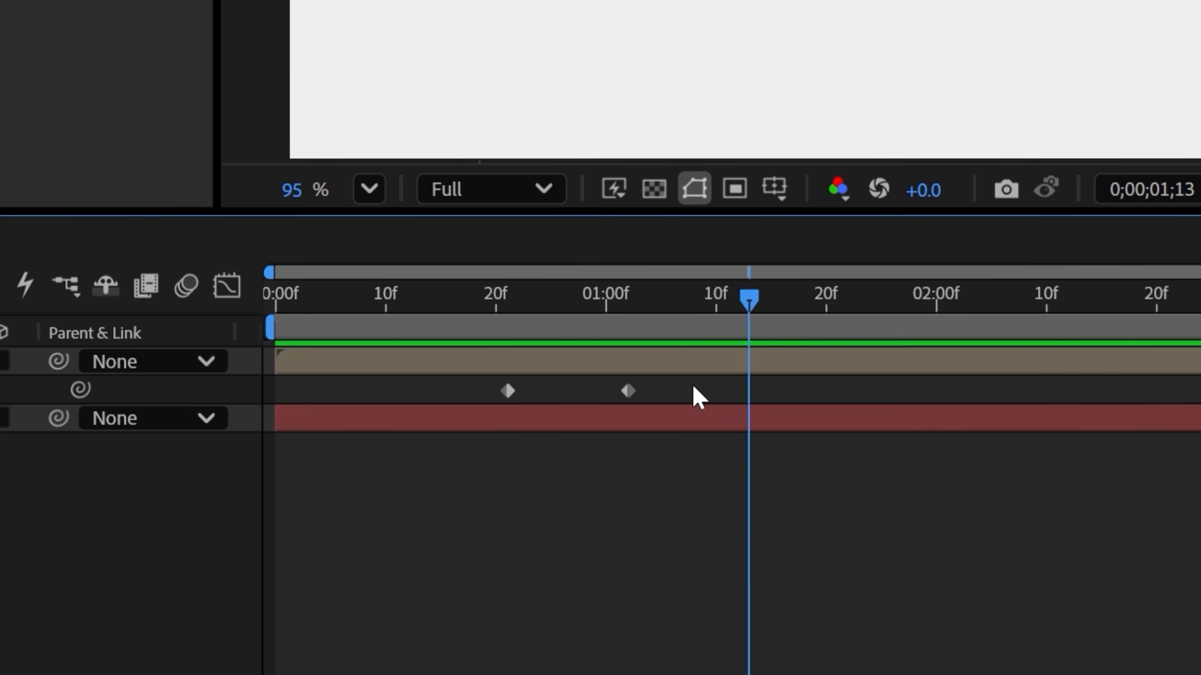
left_click_drag(403, 525, 266, 567)
key("F9")
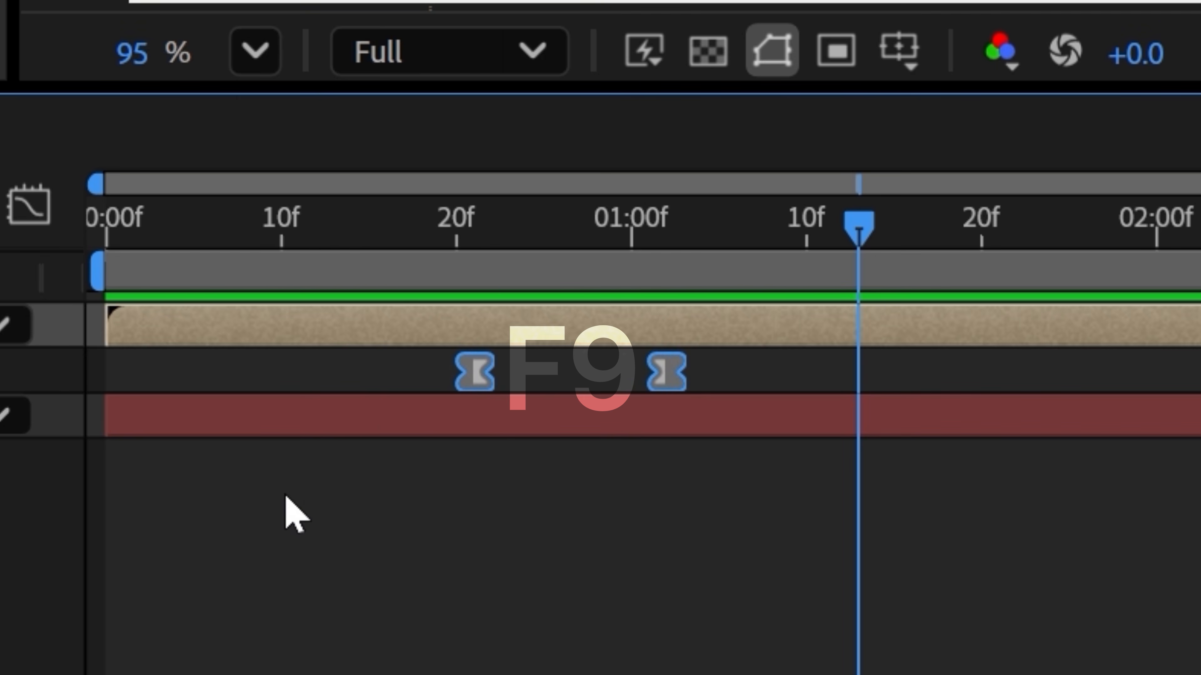
right_click(454, 371)
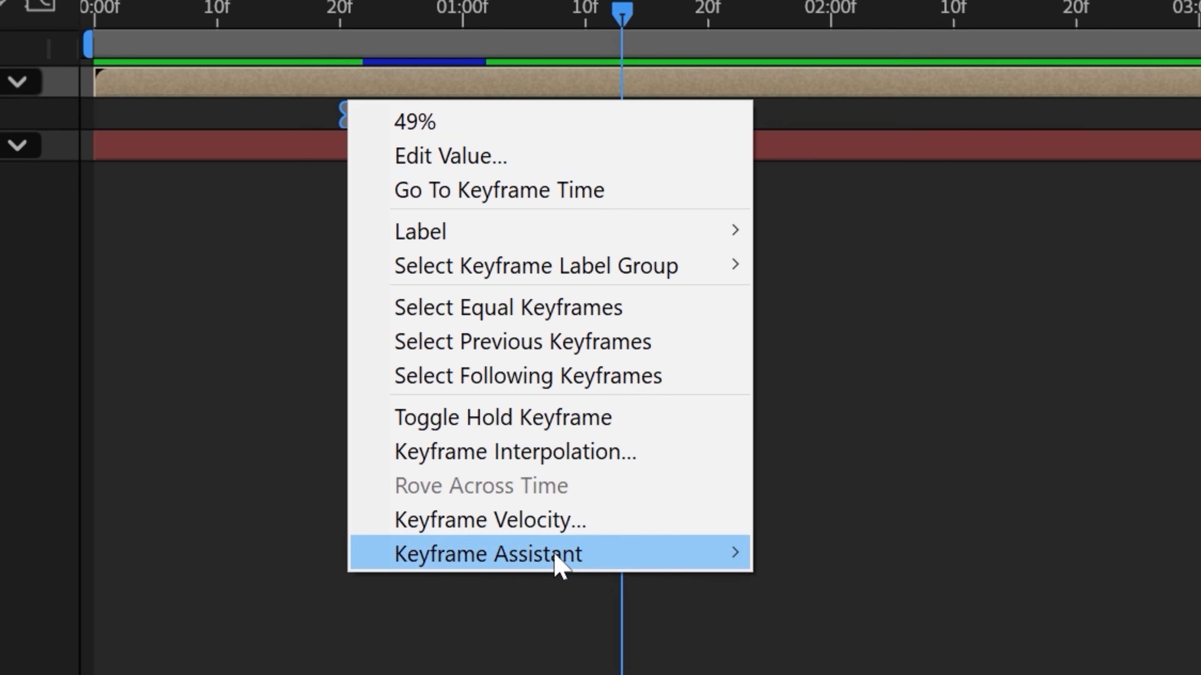
mouse_move(555, 563)
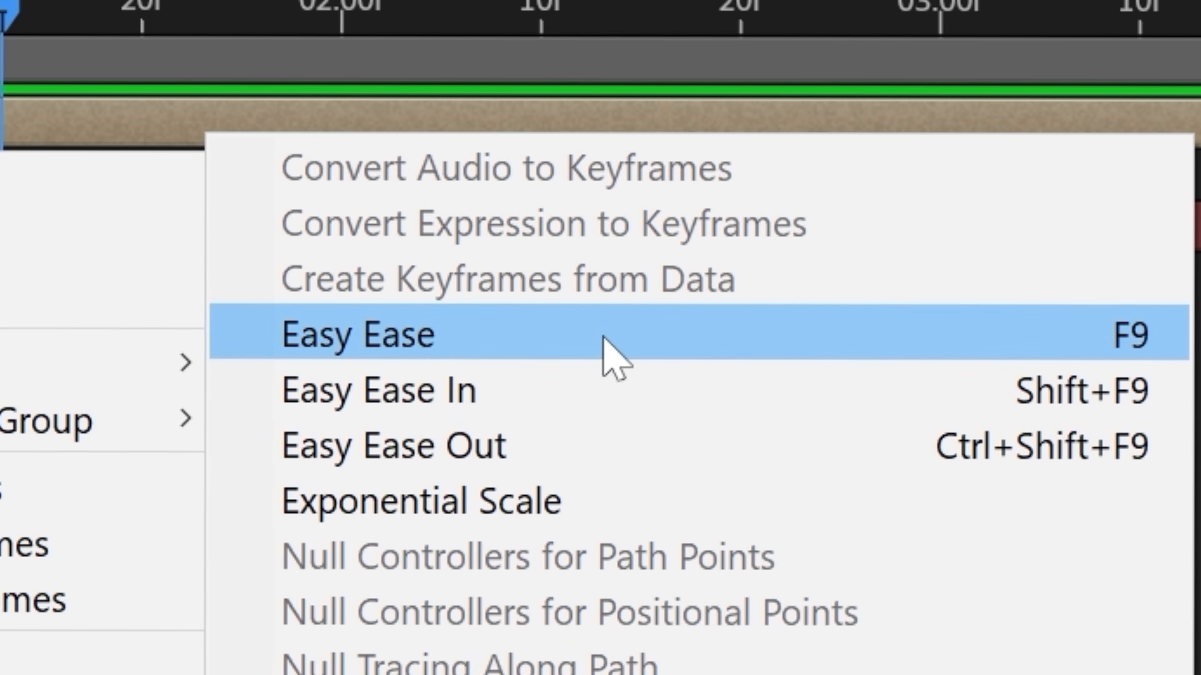
left_click(602, 337)
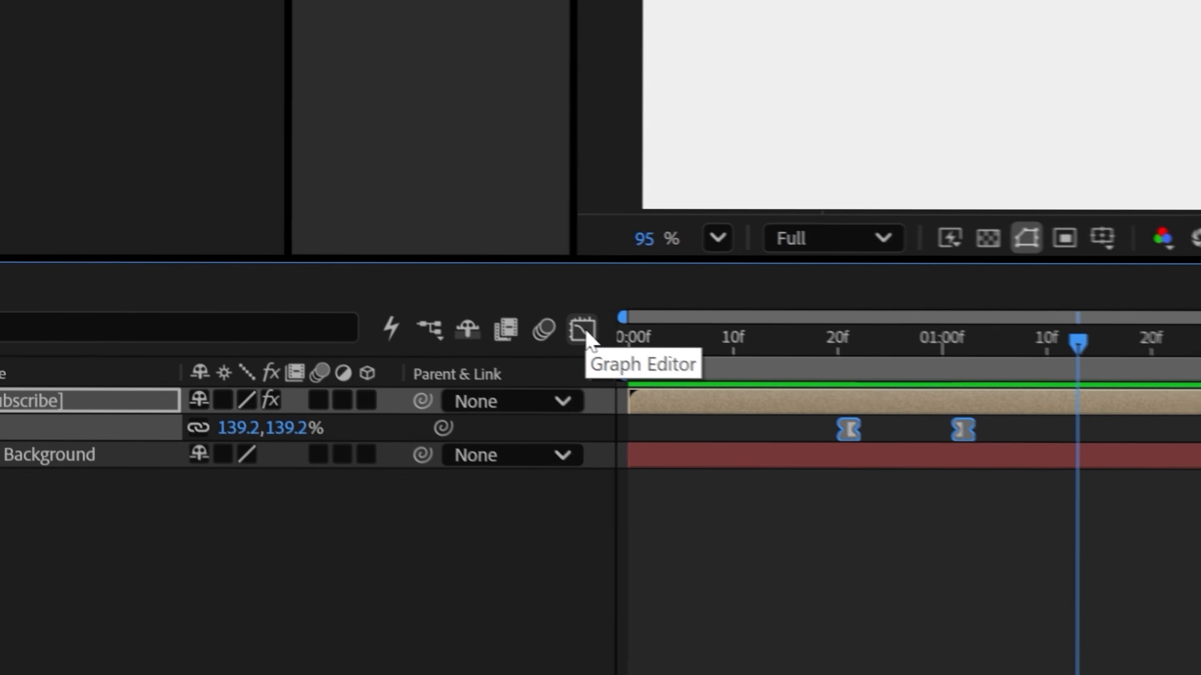
- Show the Scale animation in the Graph Editor as a value graph and check its start and end keyframes
left_click(583, 330)
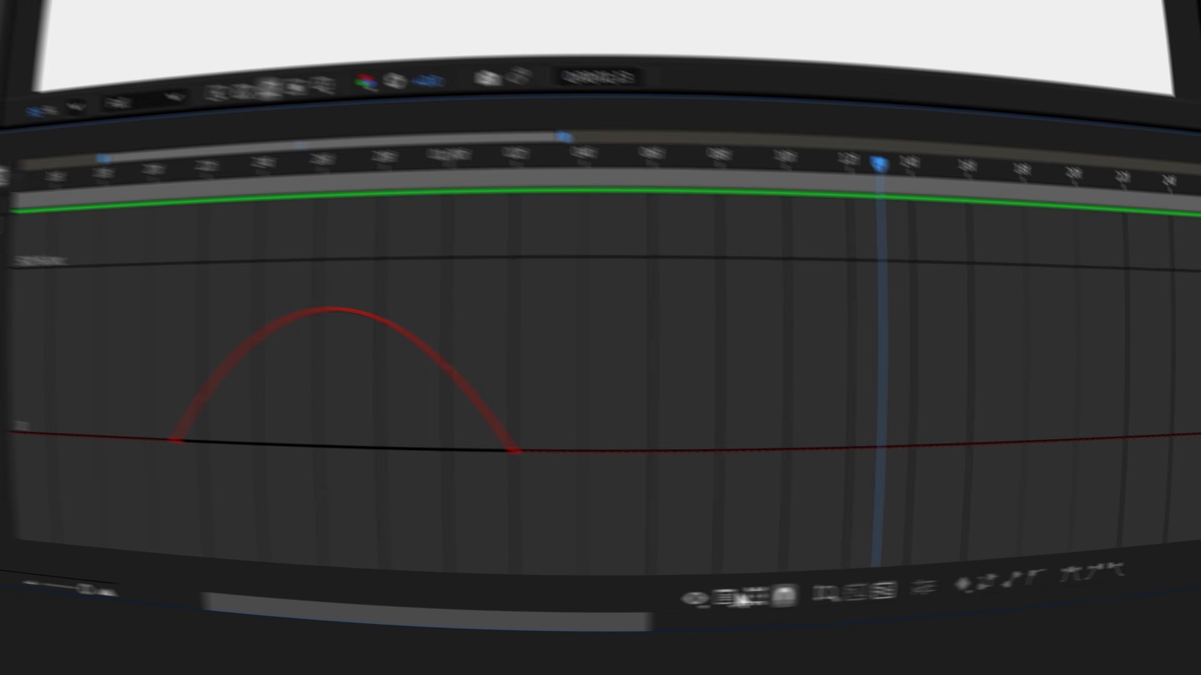
left_click(893, 590)
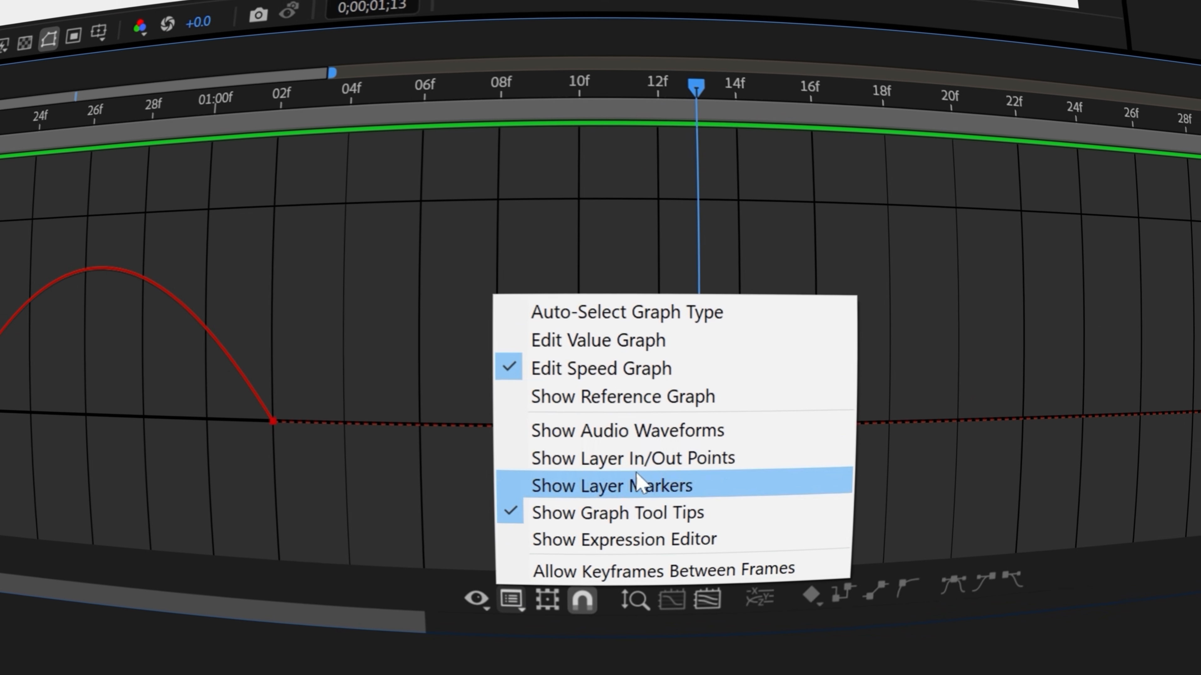
left_click(657, 340)
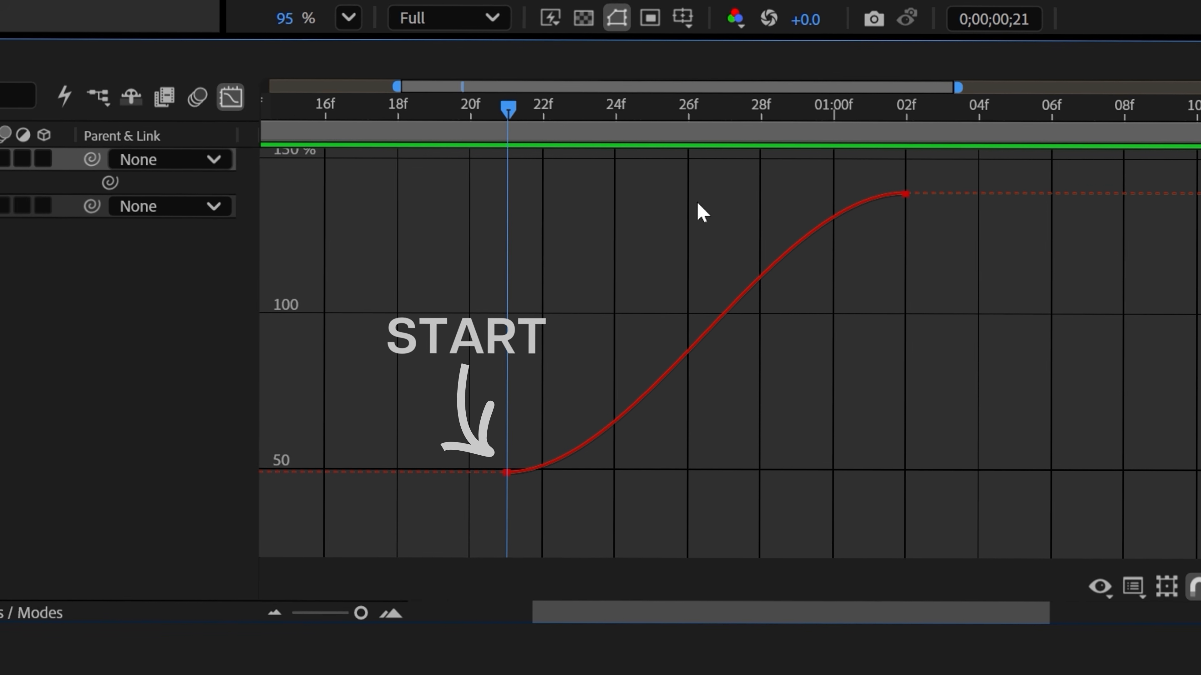
left_click_drag(817, 115, 906, 111)
mouse_move(908, 195)
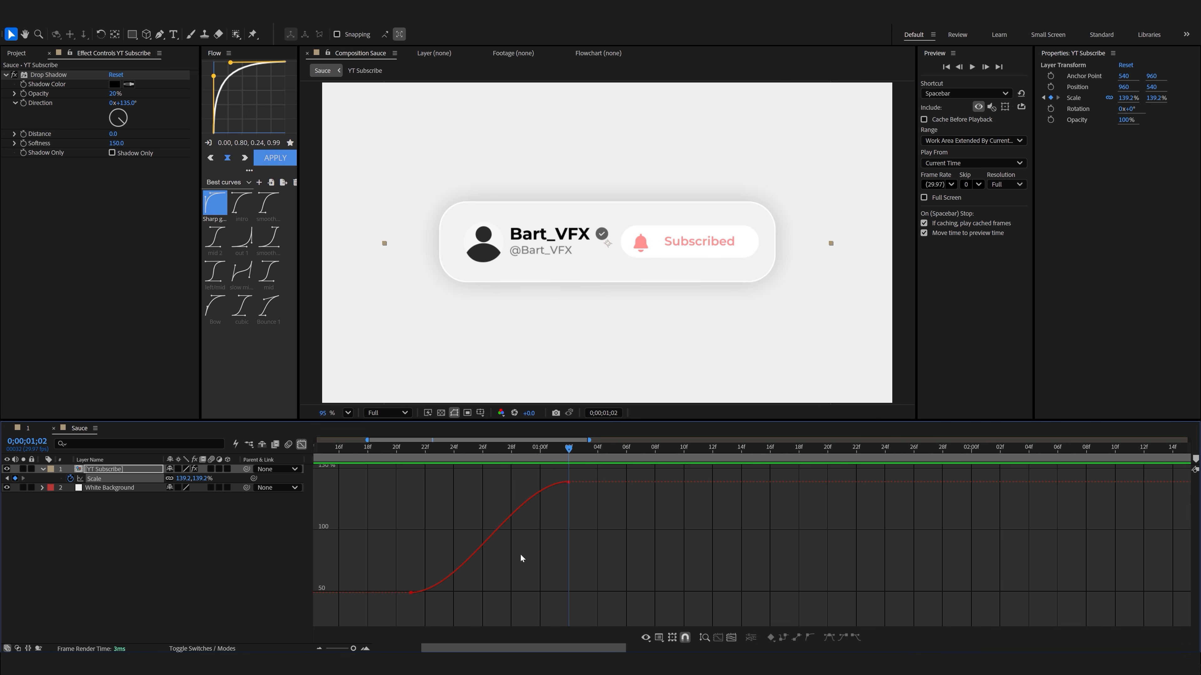
- Extend the end keyframe's handle back to about frame 23 for a fast start and long ease-out, and preview it
left_click_drag(559, 450, 453, 472)
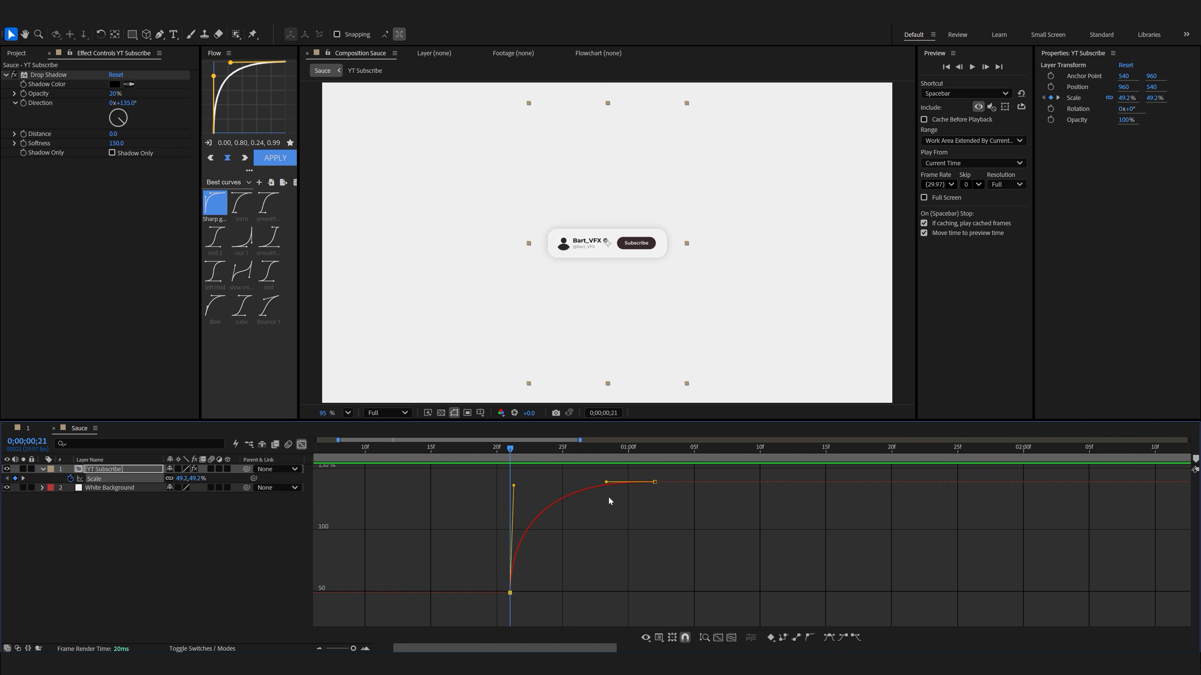
left_click_drag(674, 467, 634, 488)
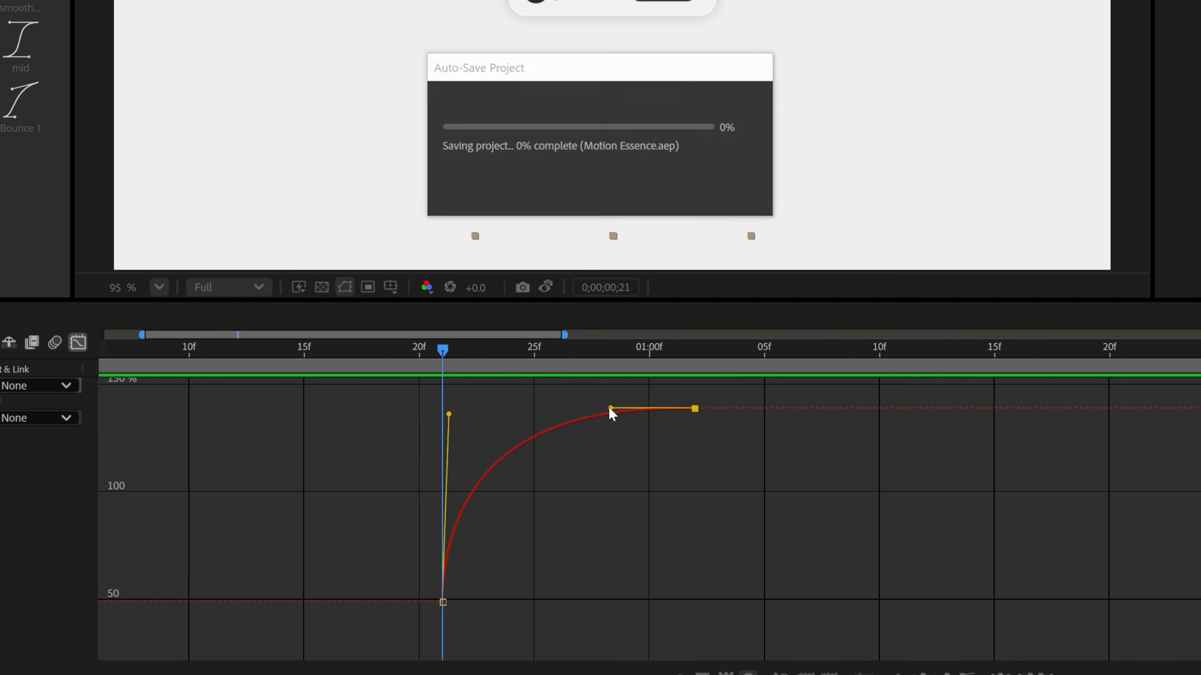
left_click_drag(605, 410, 470, 410)
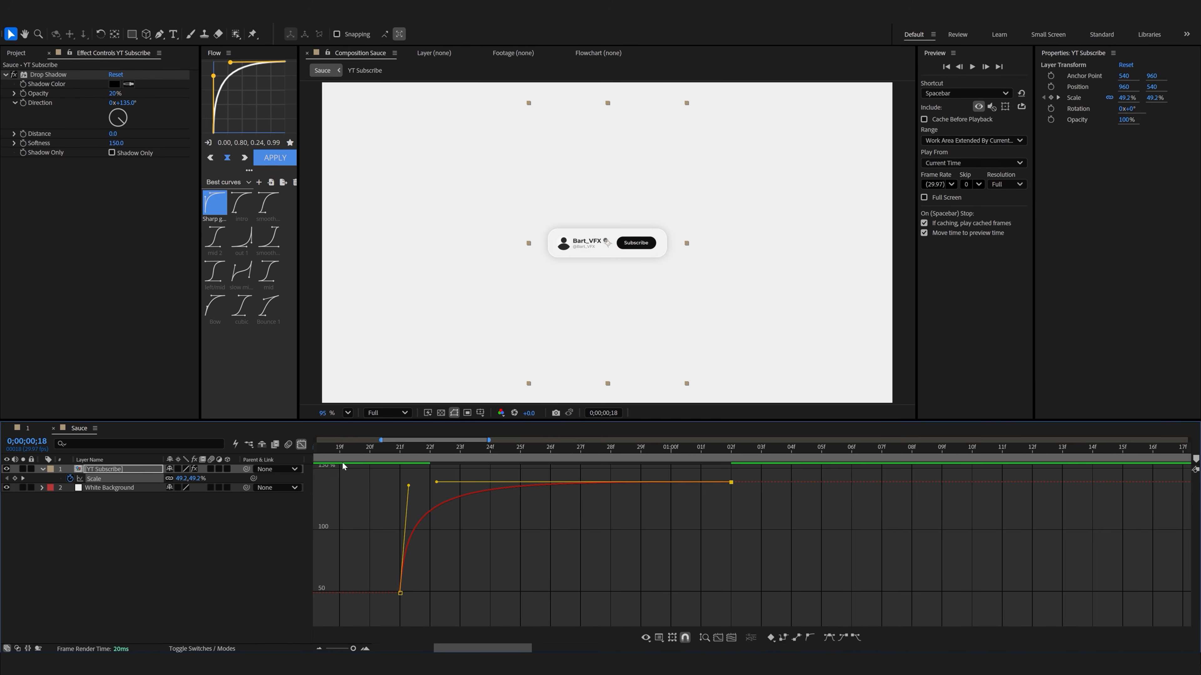
key("space")
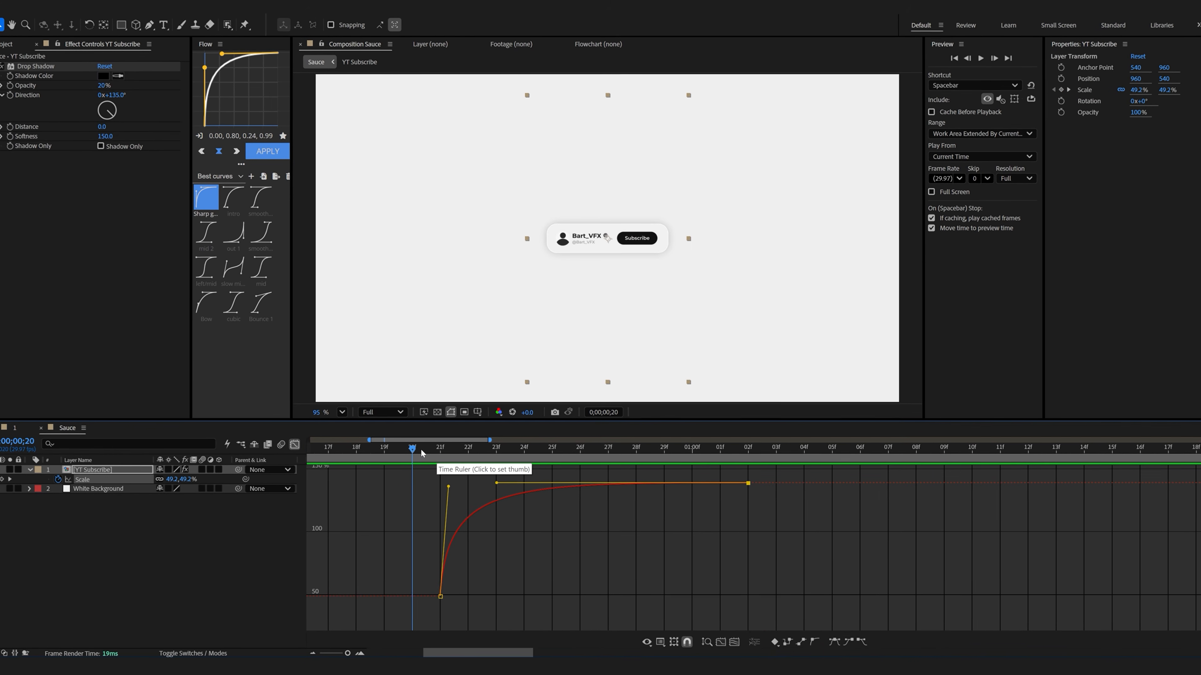
left_click_drag(421, 450, 534, 454)
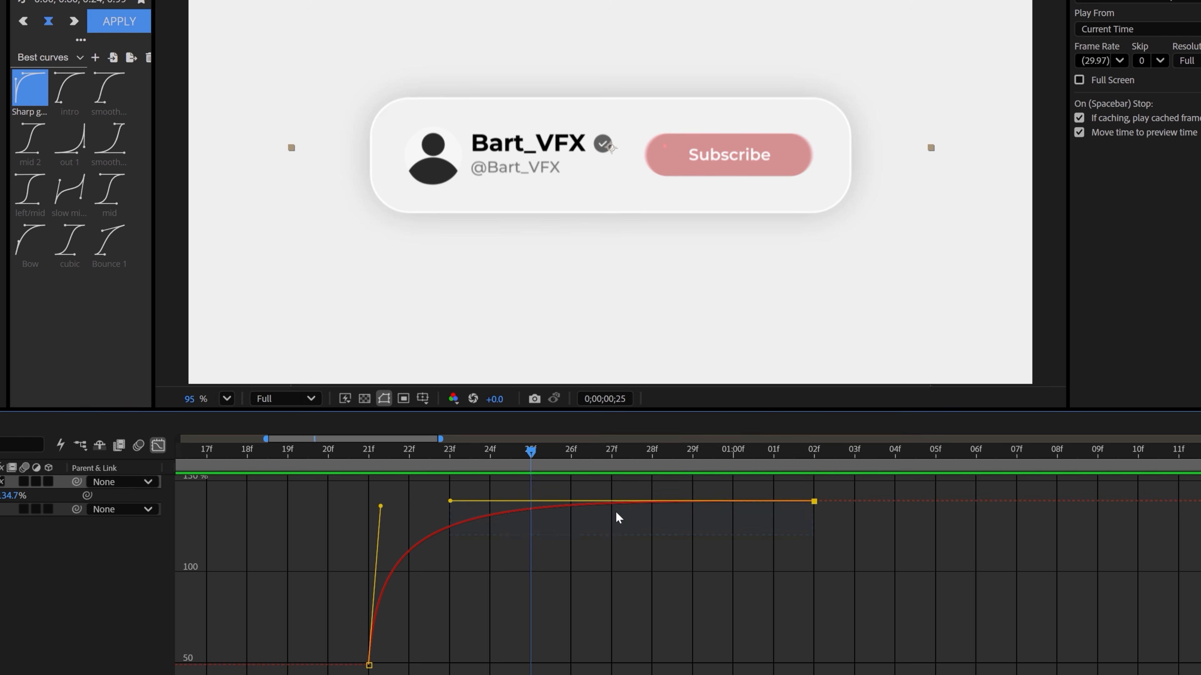
- Enable motion blur for the YT Subscribe layer and the composition, and preview the scale animation
scroll(401, 521, "down", 3)
left_click(247, 451)
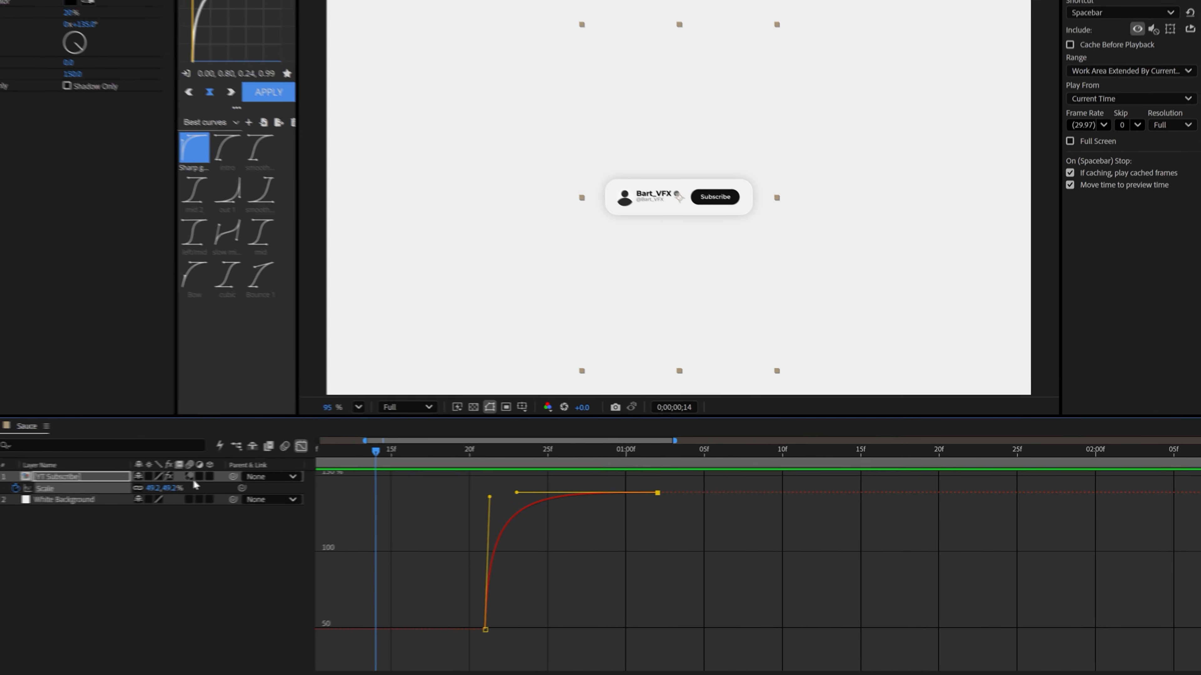
left_click(24, 481)
key("space")
left_click(384, 451)
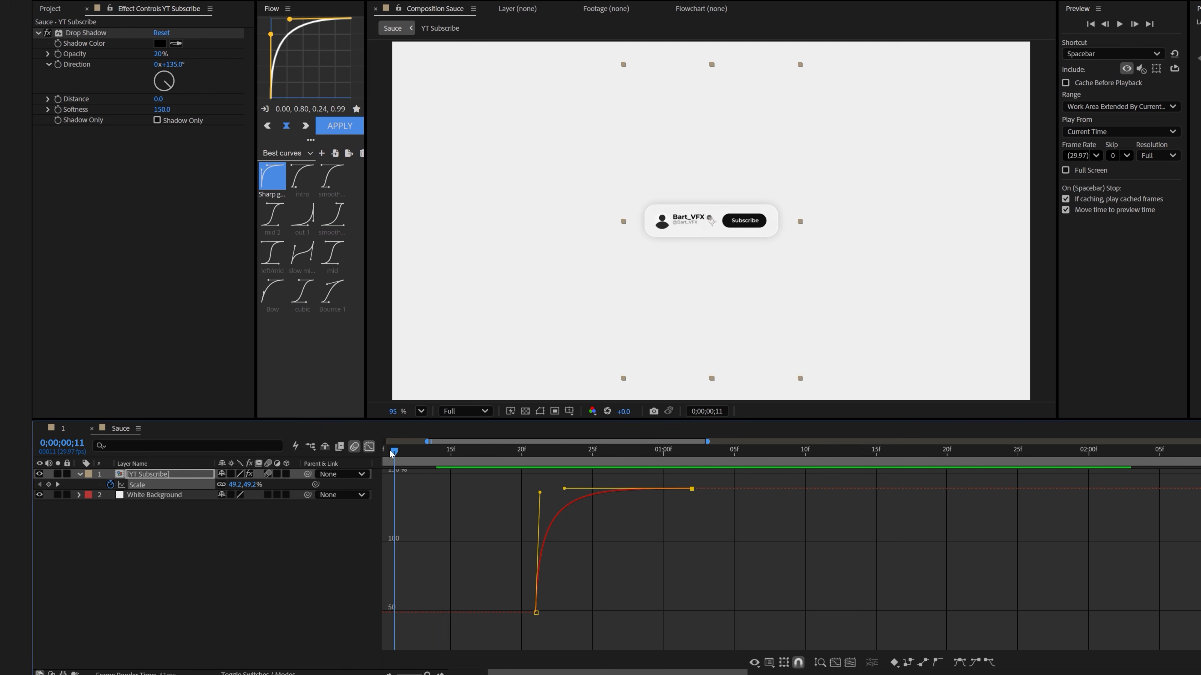
- Try to lengthen the scale animation by moving its end keyframe to 0;00;01;16, and preview the result
mouse_move(472, 448)
left_mouse_down()
mouse_move(658, 458)
mouse_move(695, 476)
mouse_move(634, 488)
left_mouse_up()
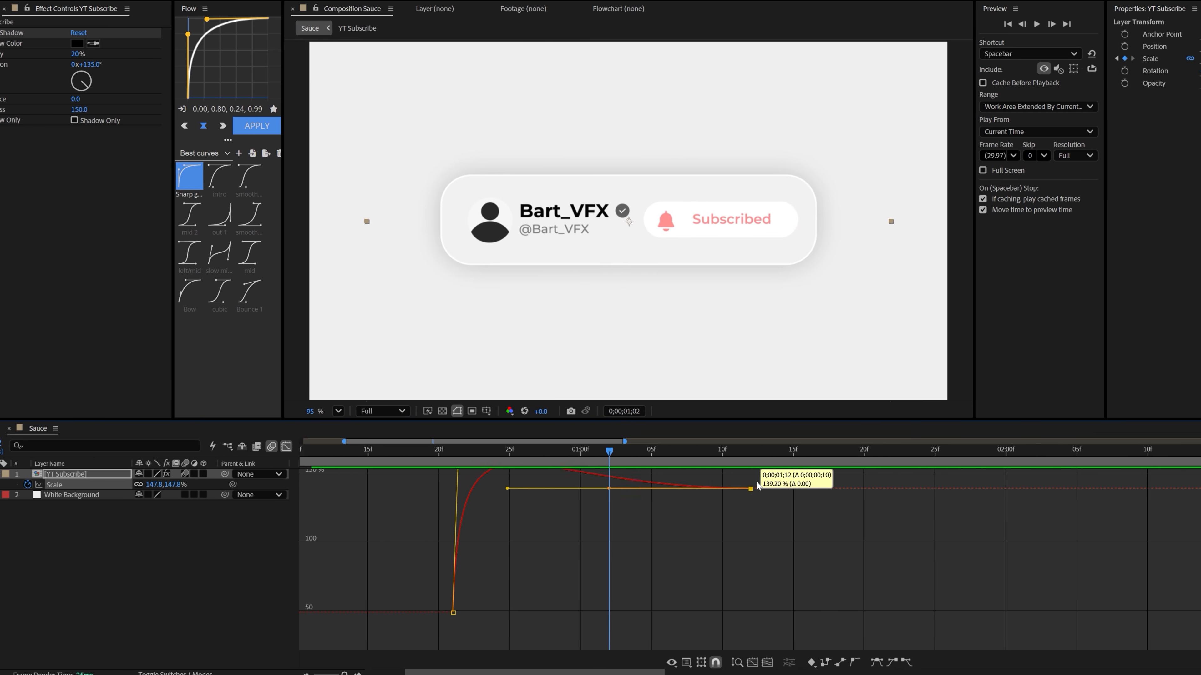
key("Caps_Lock")
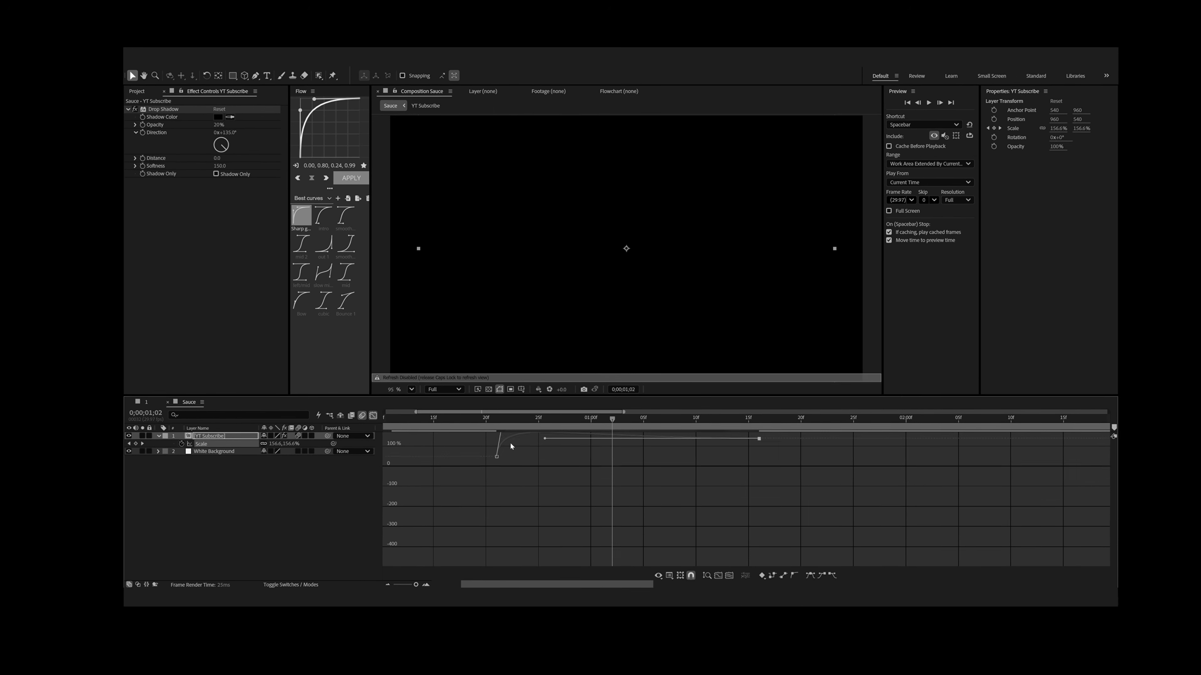
key("Caps_Lock")
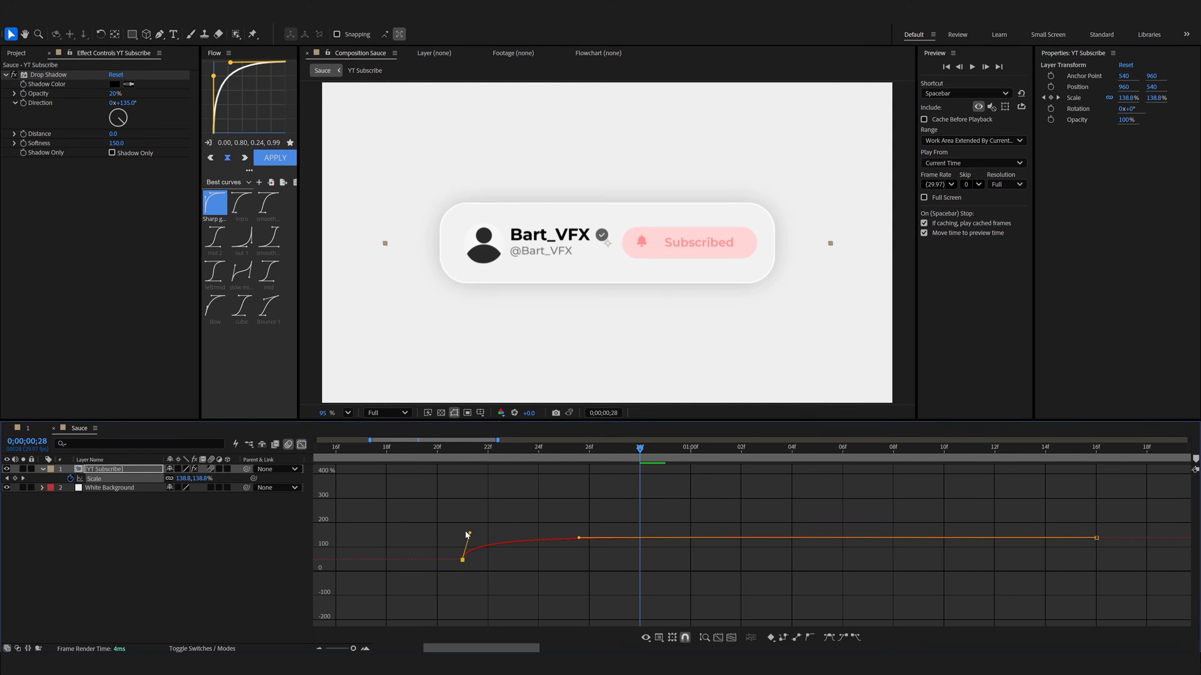
scroll(466, 540, "up", 4)
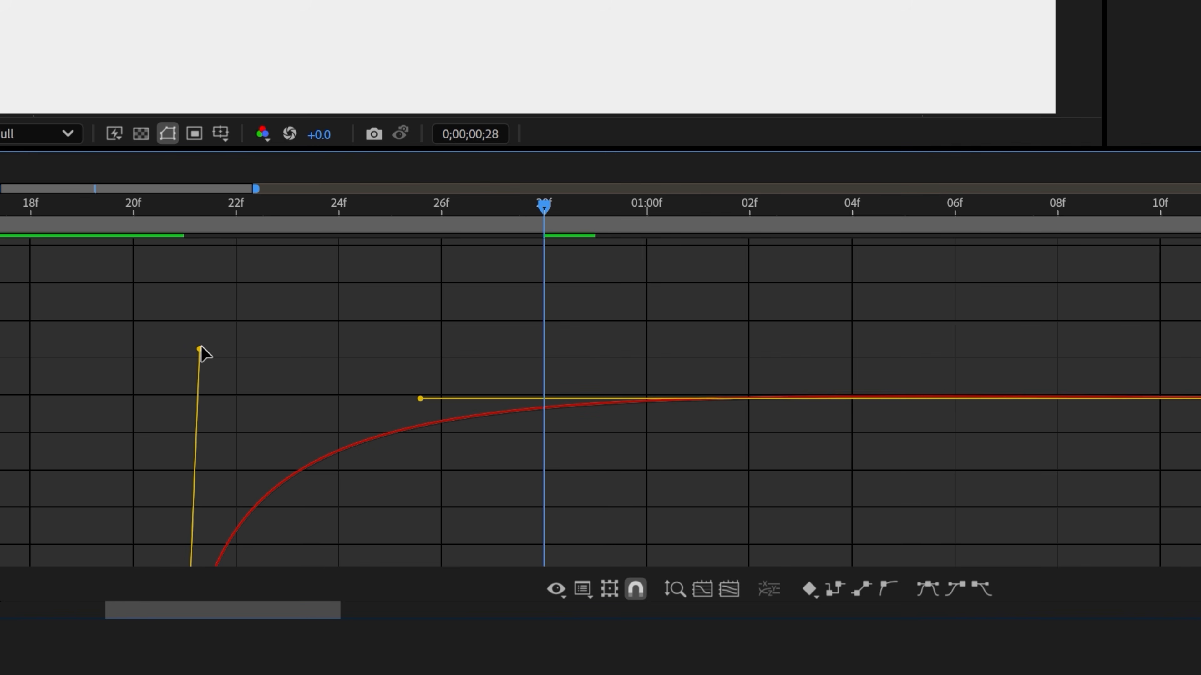
left_click_drag(415, 447, 378, 441)
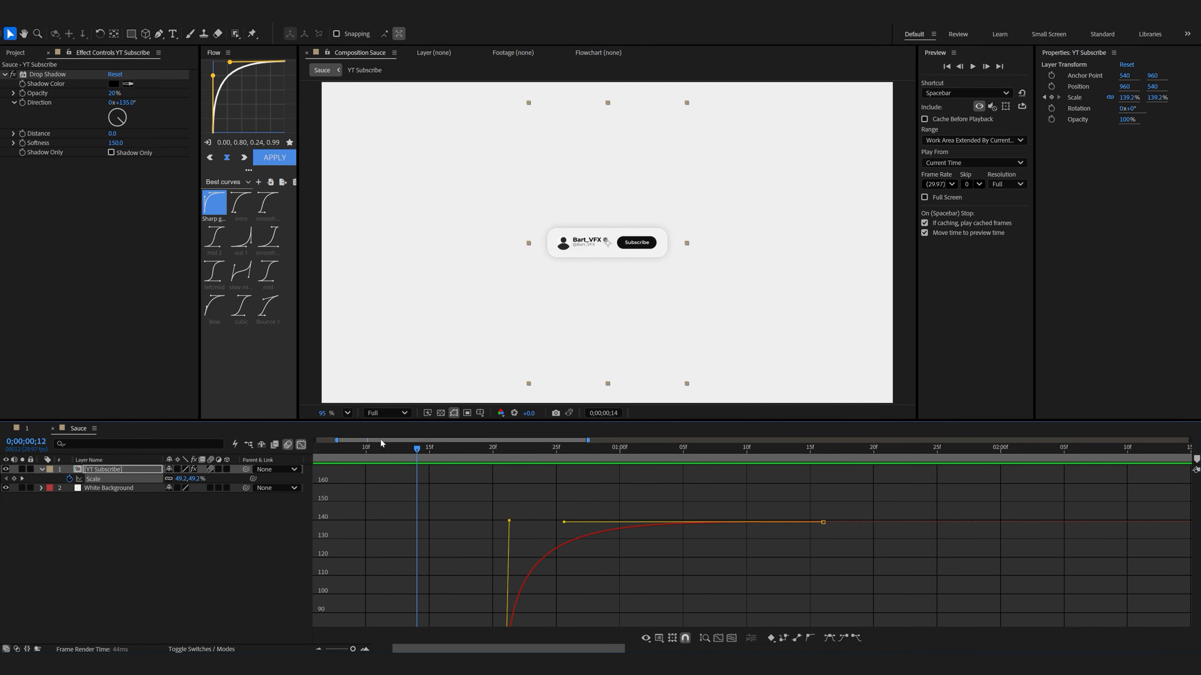
key("space")
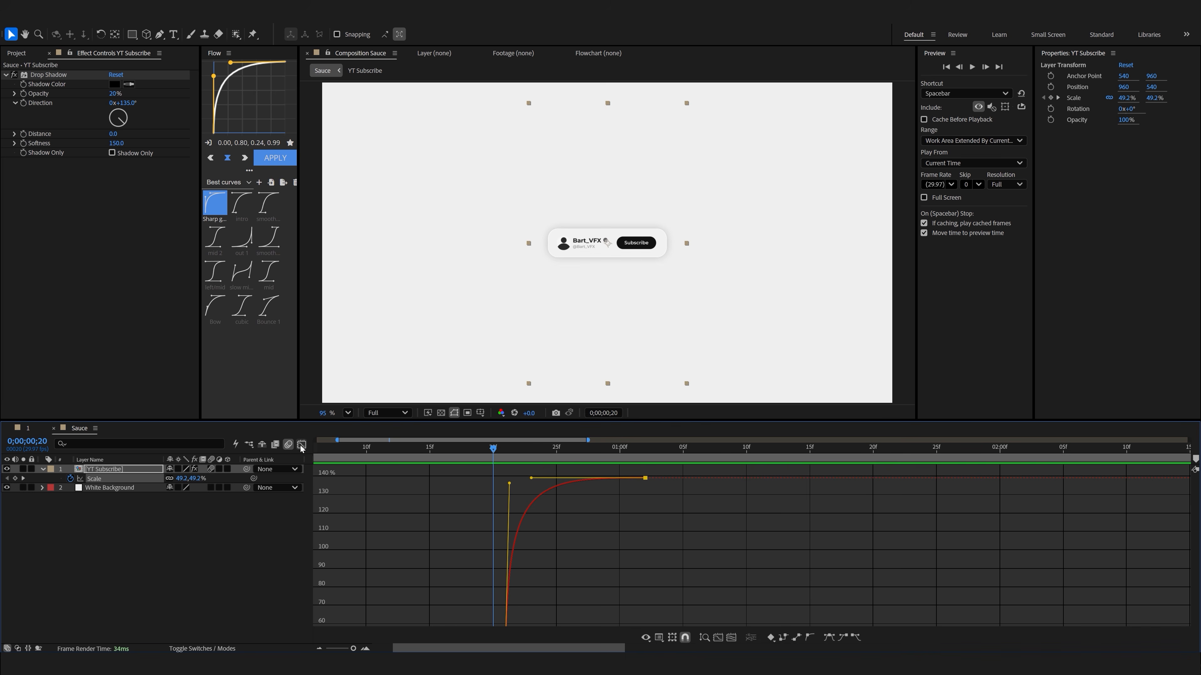
- Leave the Graph Editor, add a null object named All 1 and parent the YT Subscribe layer to it
left_click(301, 445)
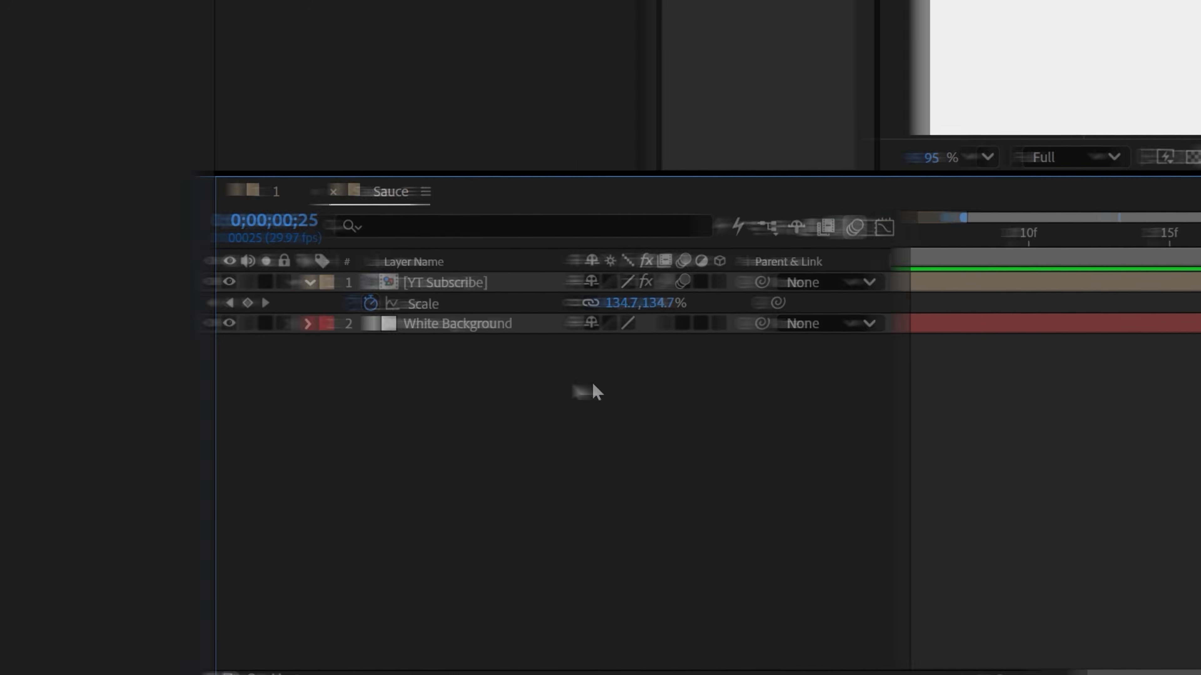
right_click(483, 395)
mouse_move(533, 410)
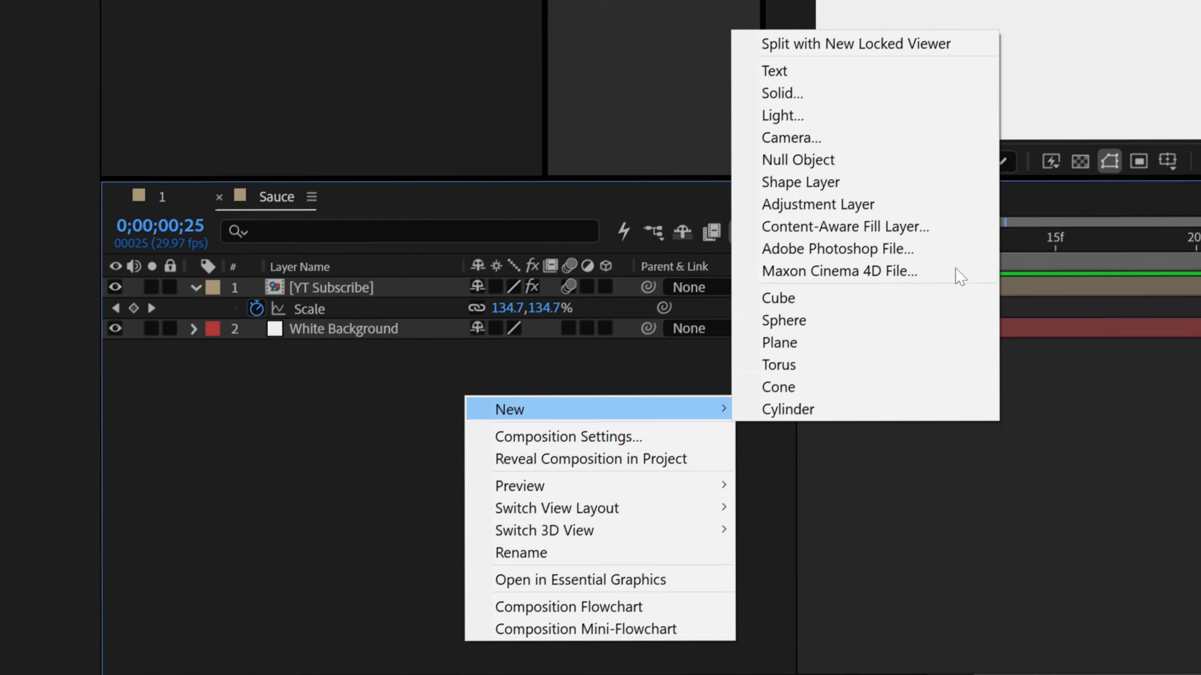
left_click(823, 160)
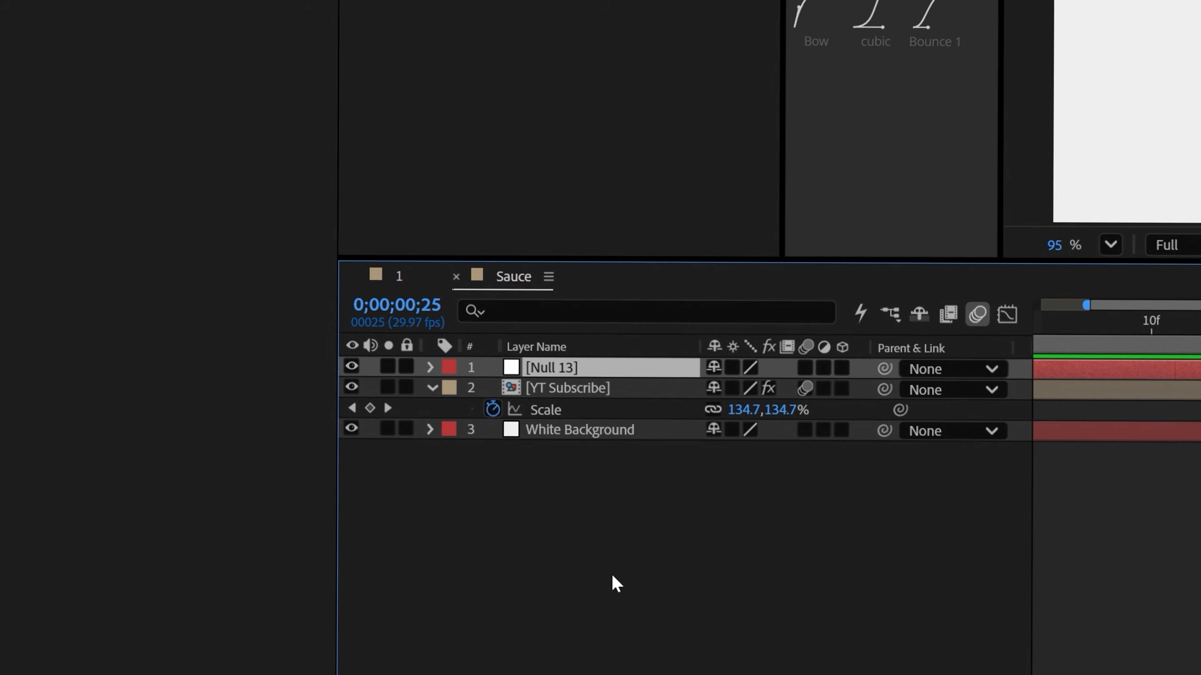
key("Return")
type("All 1")
key("Return")
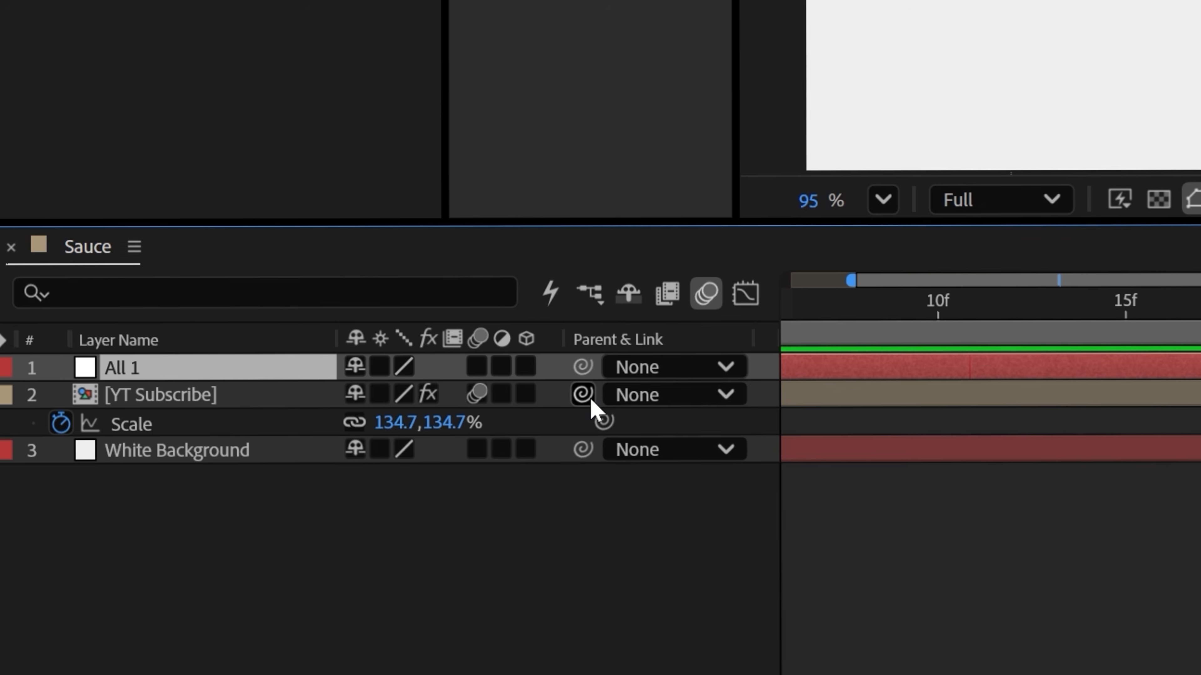
left_click_drag(816, 388, 496, 370)
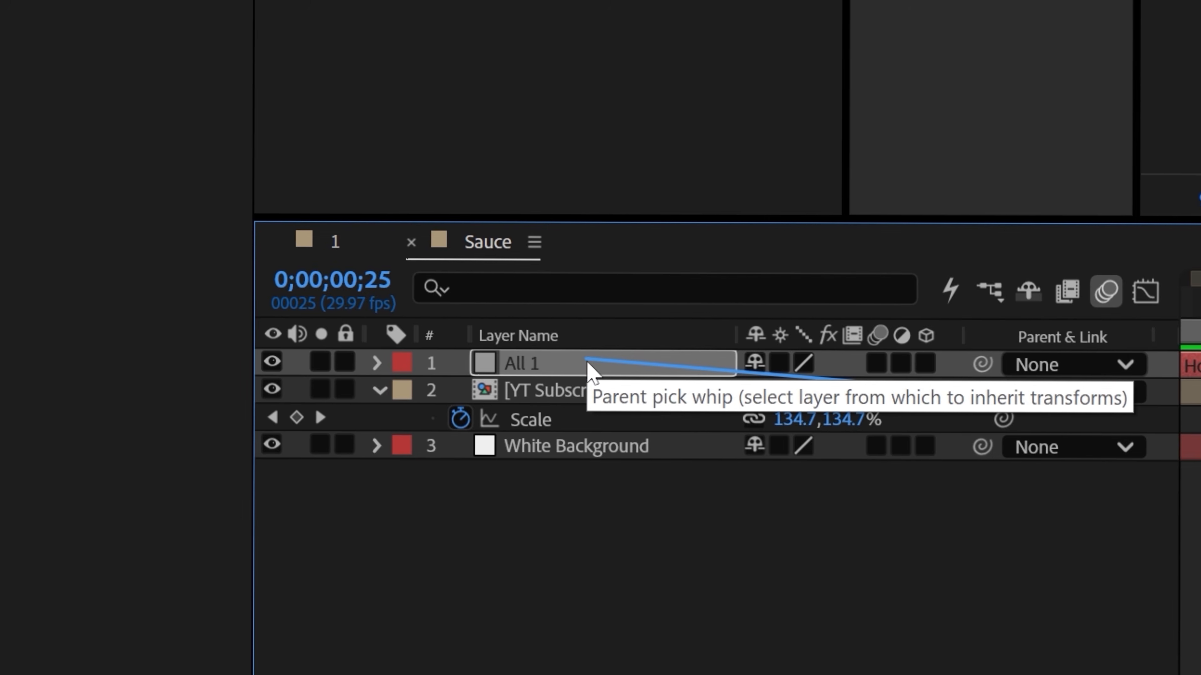
left_click_drag(587, 365, 588, 365)
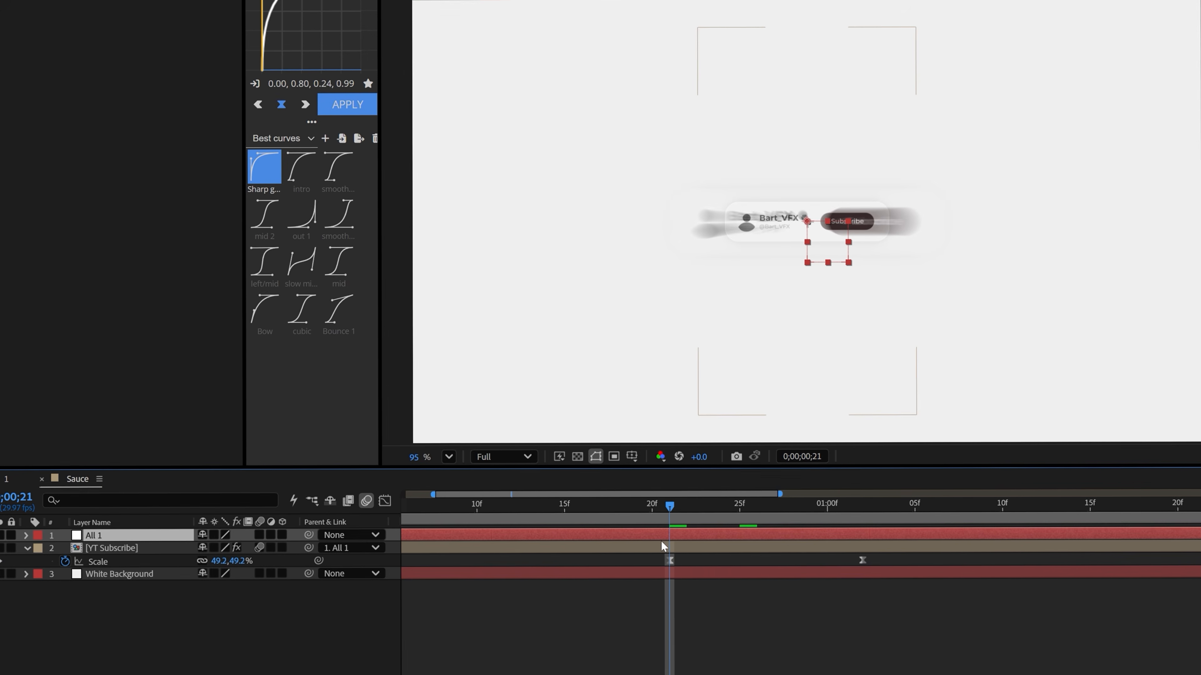
- Keyframe the All 1 null's scale from 100% at 0;00;00;21 to a slightly larger scale at 0;00;01;11
key("alt+shift+s")
left_click_drag(677, 513, 948, 512)
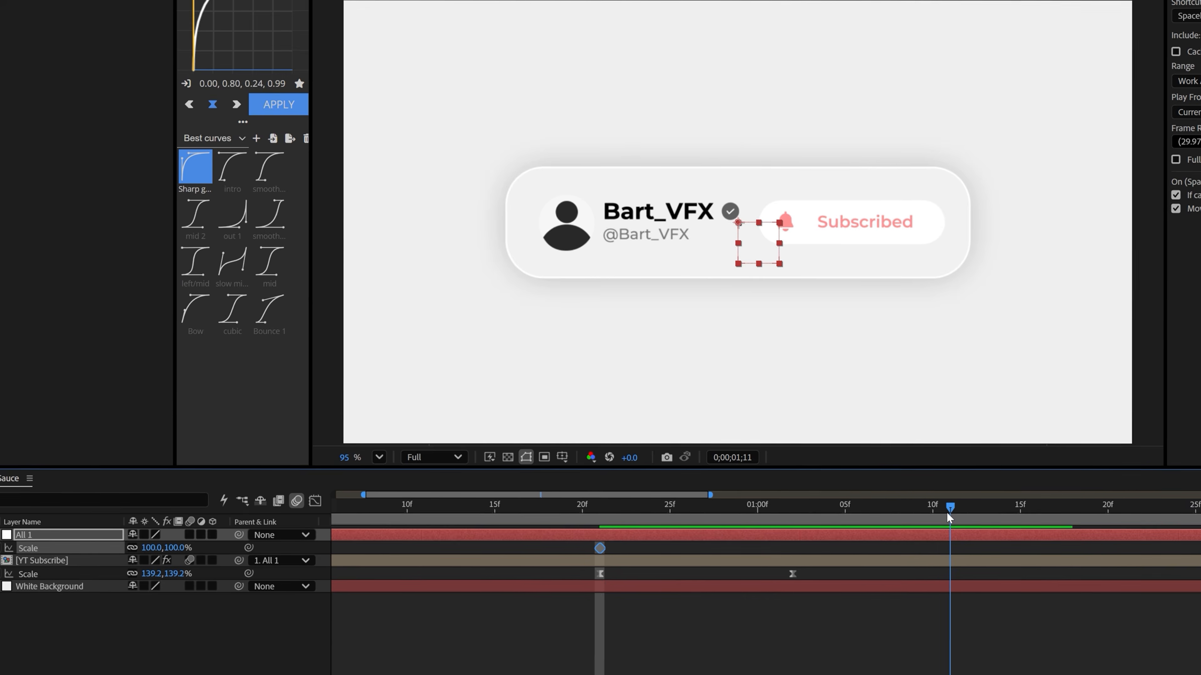
left_click_drag(174, 548, 237, 544)
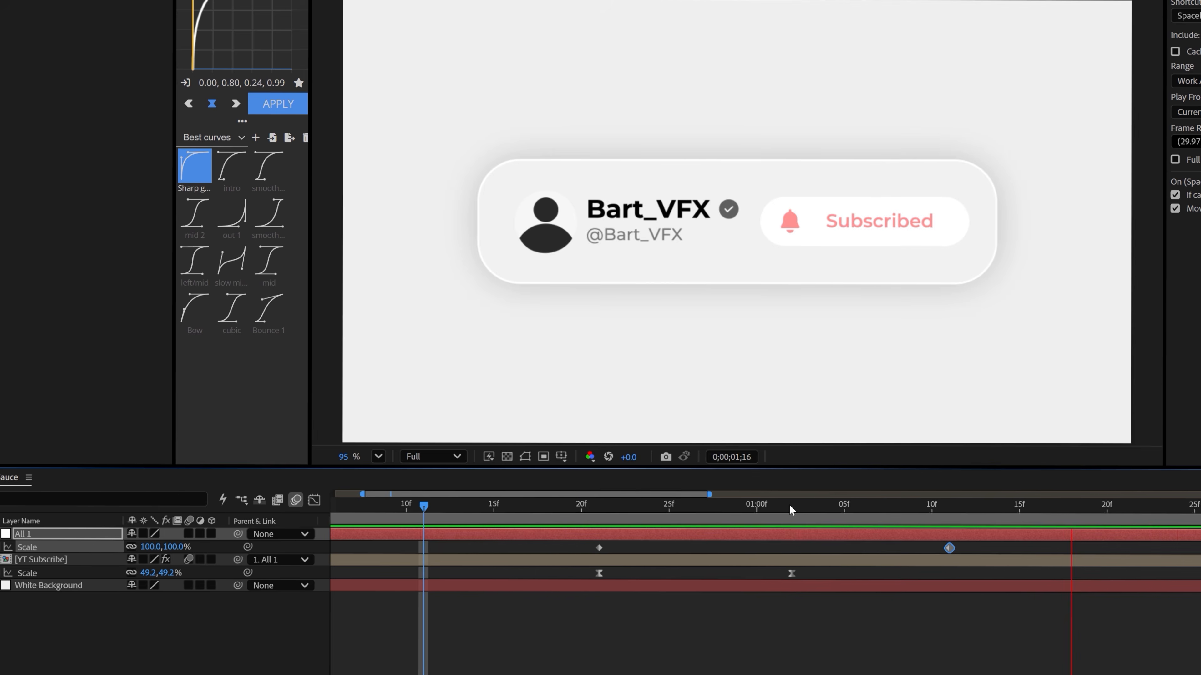
key("space")
- Move the null's second Scale keyframe to about 0;00;01;20 and preview the slower growth
left_click_drag(949, 550, 1111, 547)
left_click_drag(852, 507, 472, 510)
key("space")
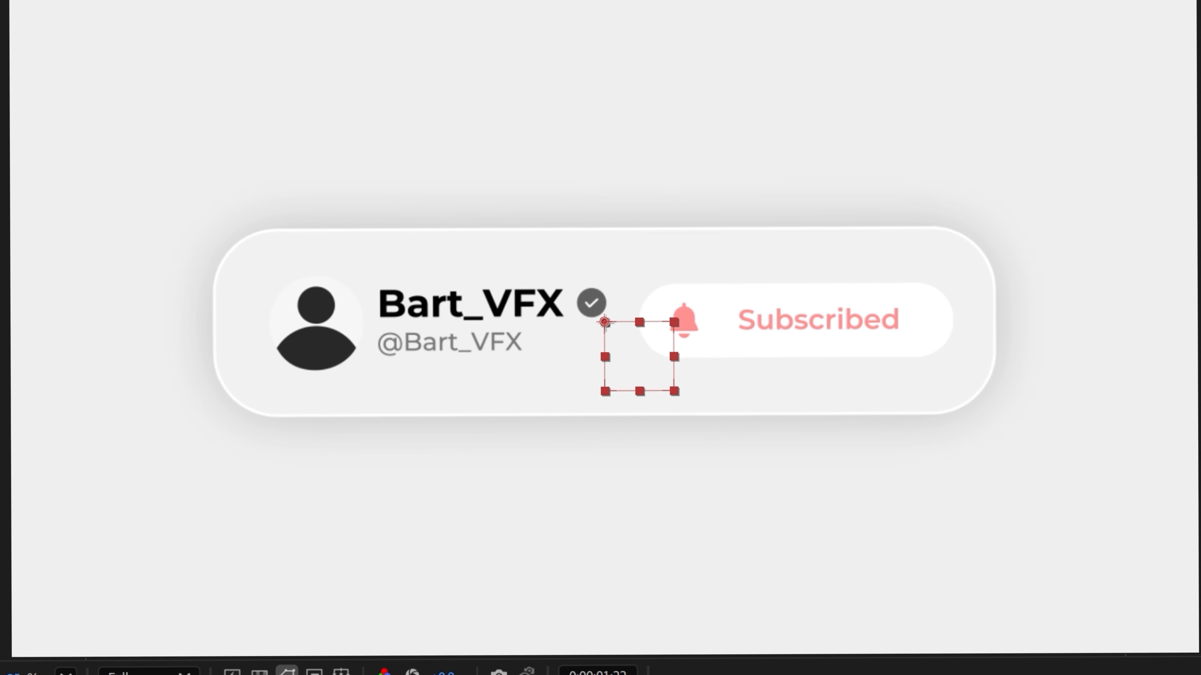
left_click_drag(952, 458, 963, 459)
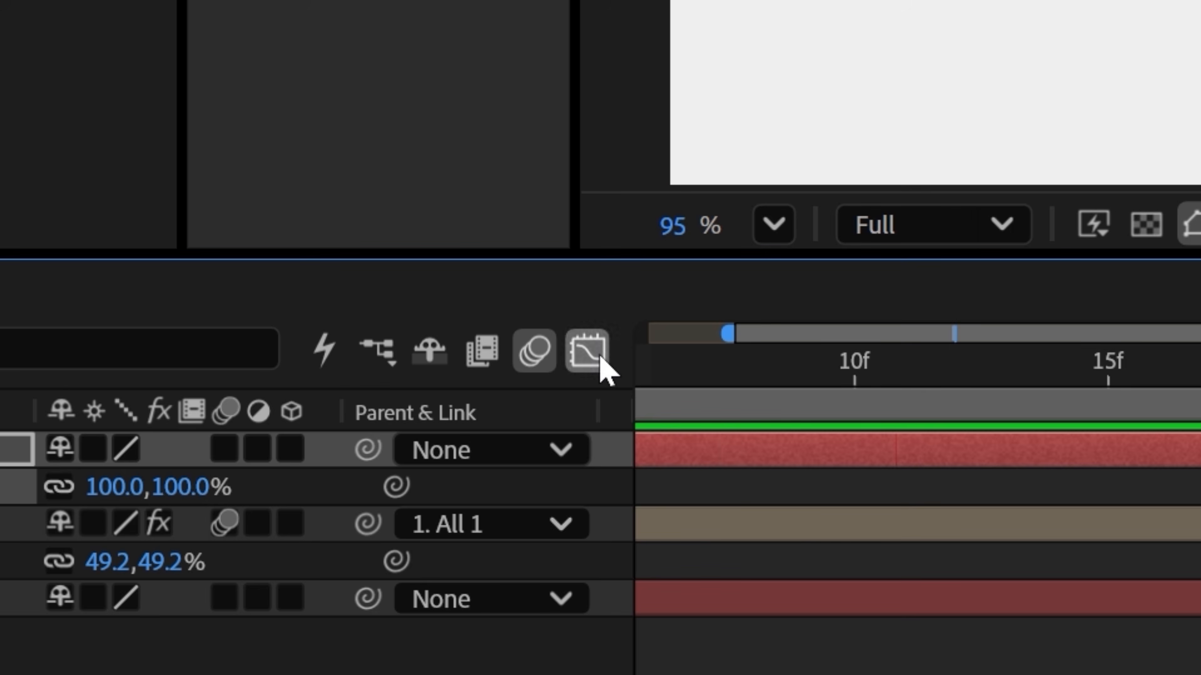
- Reshape the All 1 null's Scale value curve in the Graph Editor so growth starts quickly and eases out gradually
left_click(599, 358)
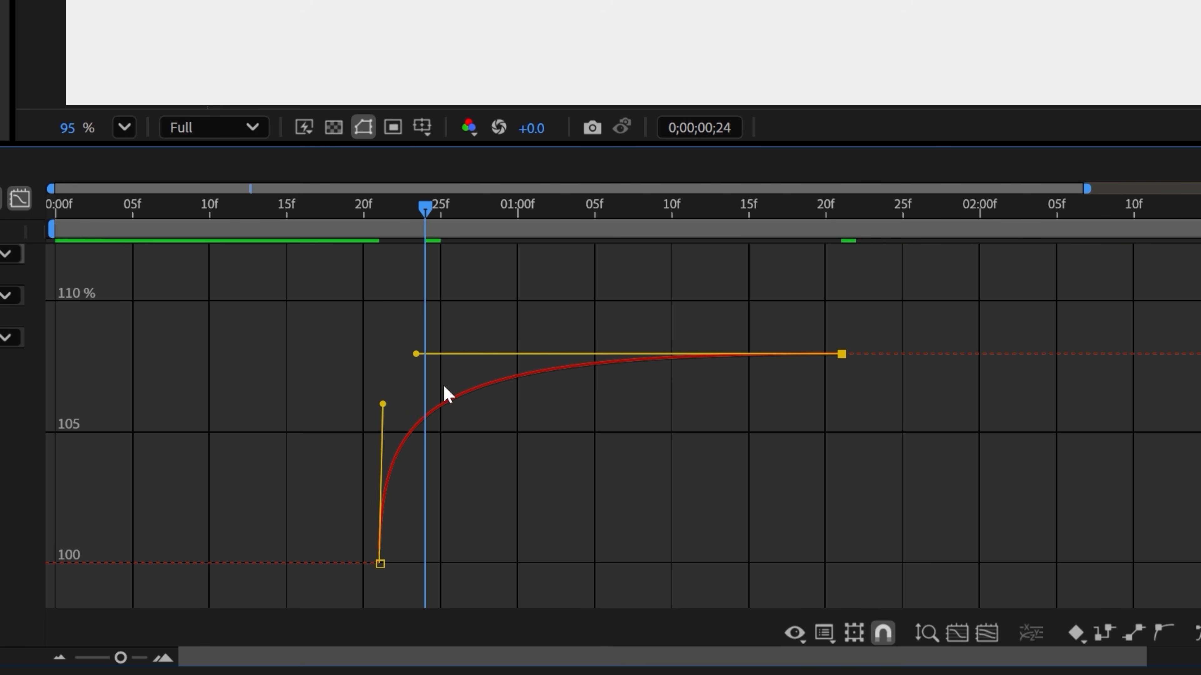
left_click_drag(497, 207, 638, 257)
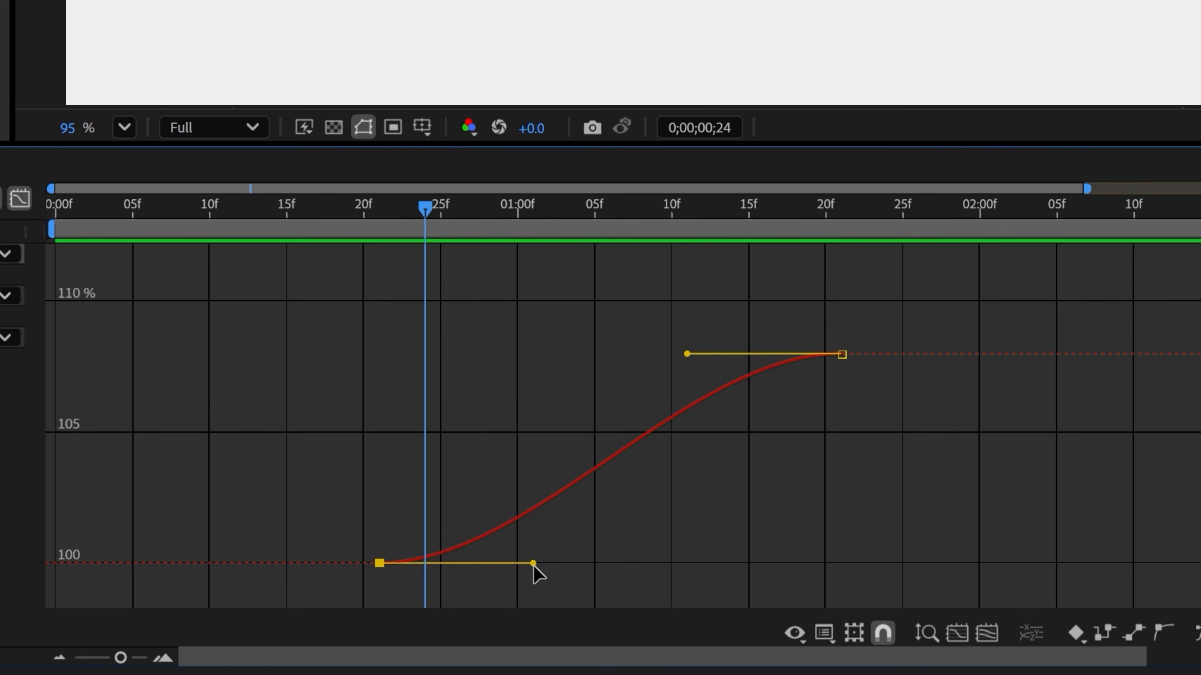
left_click_drag(533, 562, 367, 473)
left_click_drag(432, 417, 276, 422)
- Preview the reshaped scale animation from the start and leave the Graph Editor
key("space")
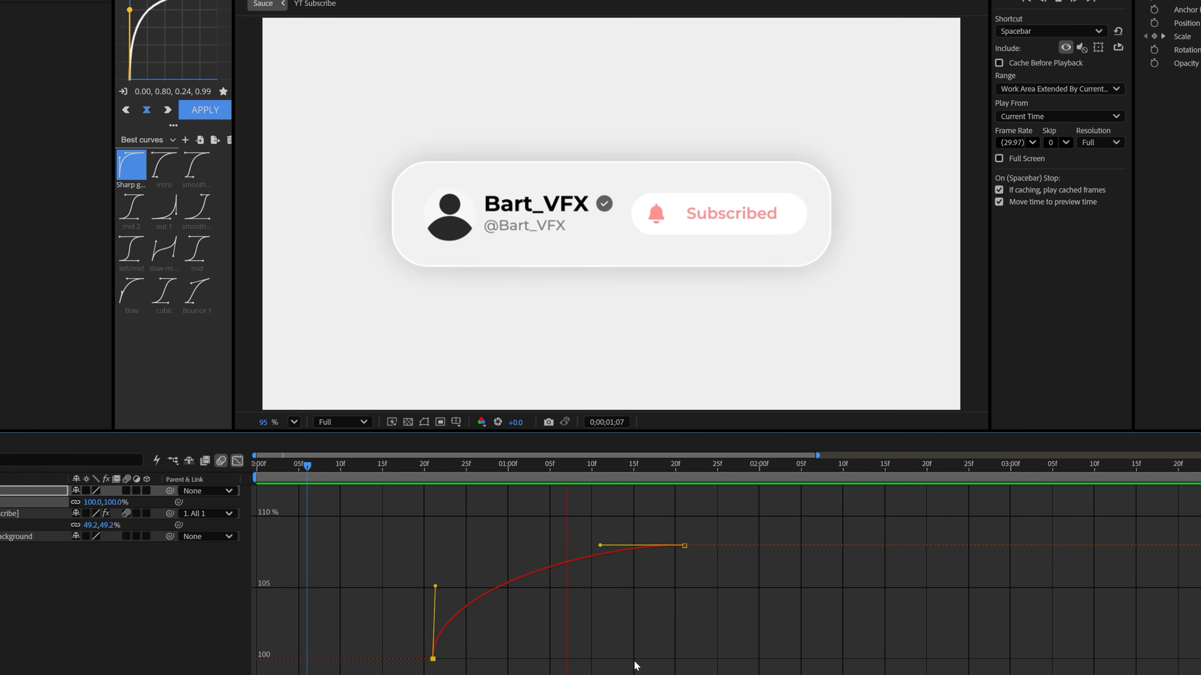
key("space")
left_click_drag(432, 463, 255, 461)
key("space")
left_click(237, 461)
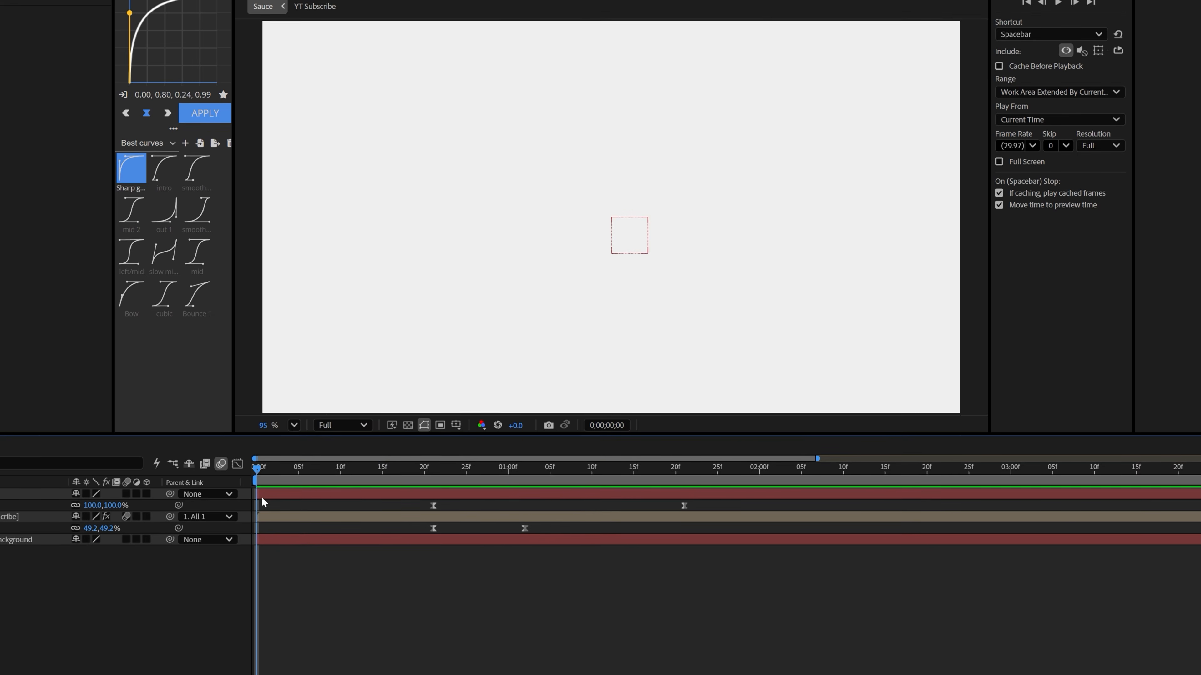
left_click(587, 565)
key("space")
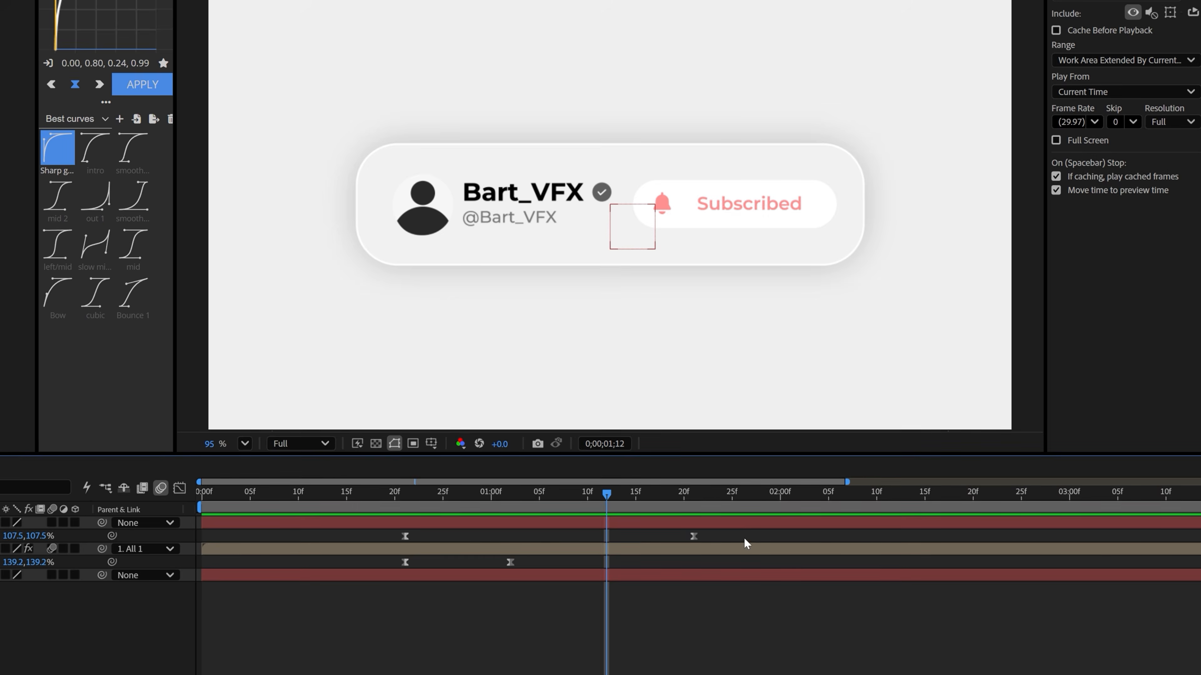
- Try adding a third Scale keyframe to the All 1 null at 0;00;02;00, scrub through the motion and remove the keyframe
left_click(656, 587)
left_click_drag(626, 495, 768, 528)
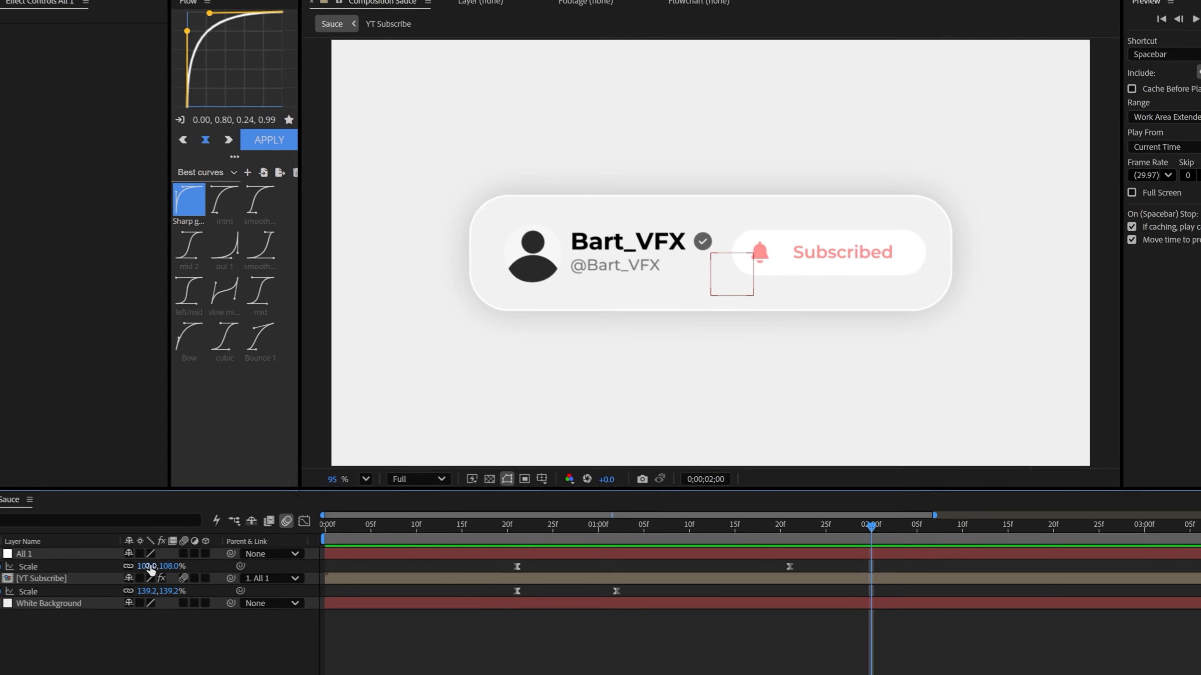
left_click_drag(153, 568, 147, 569)
left_click(737, 527)
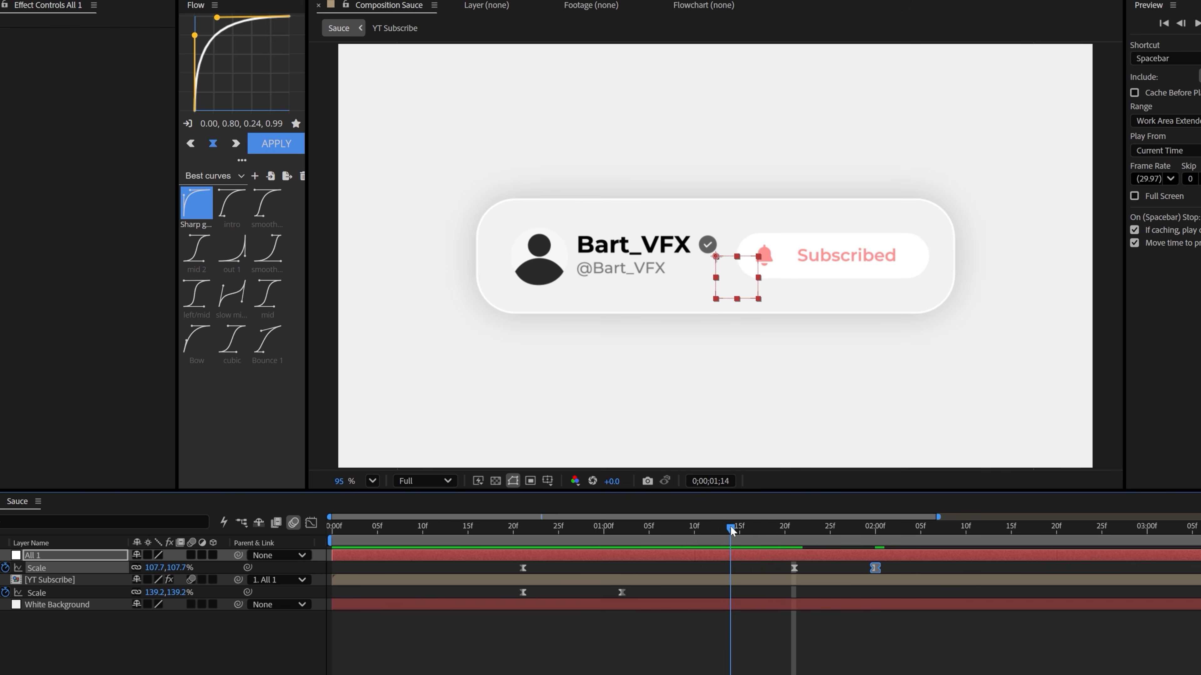
left_click_drag(785, 531, 794, 531)
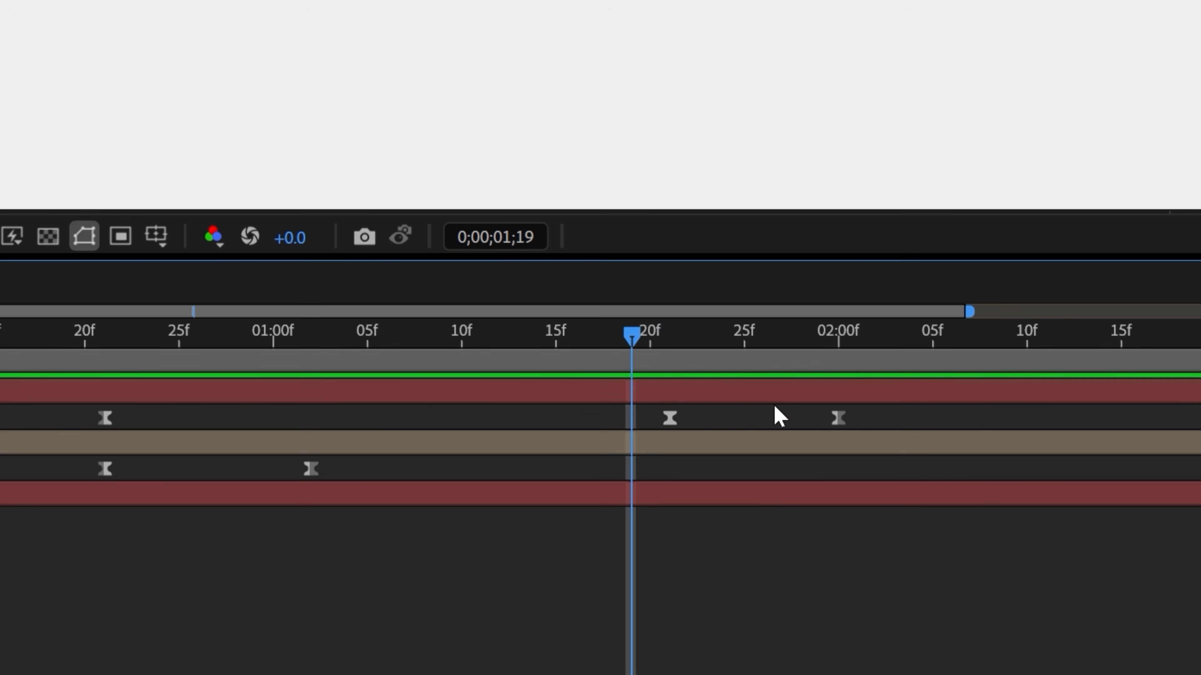
left_click_drag(788, 425, 959, 453)
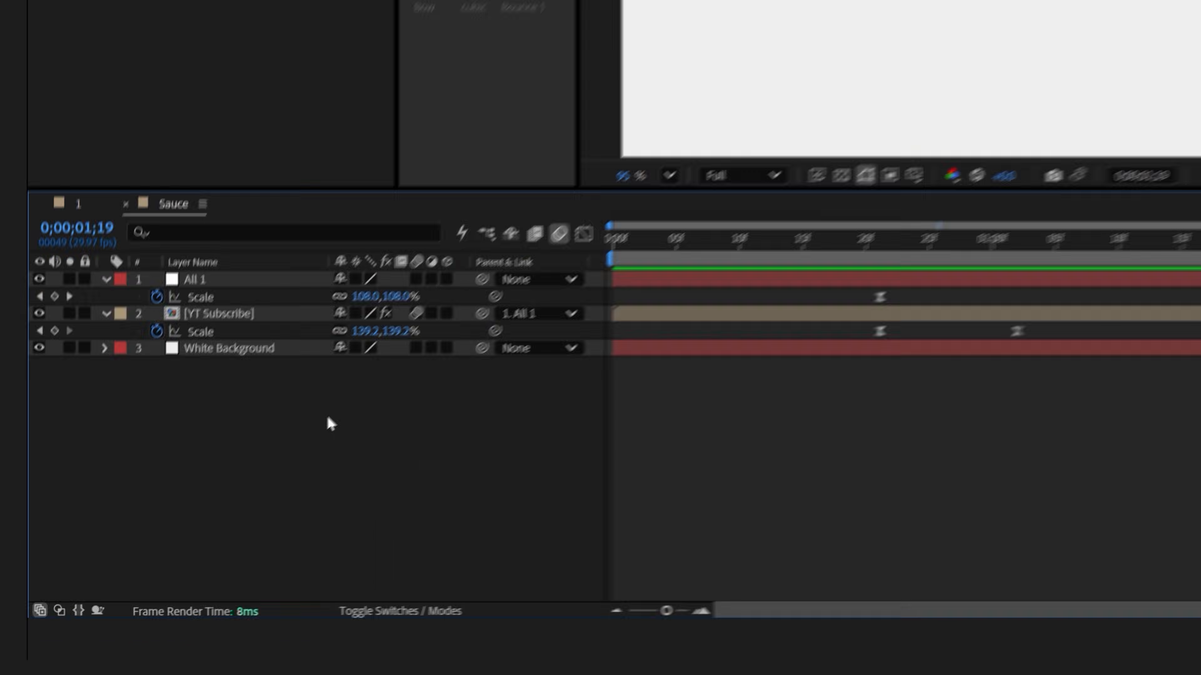
- Add a second null object named All 2 and parent the All 1 null to it
right_click(343, 393)
mouse_move(398, 412)
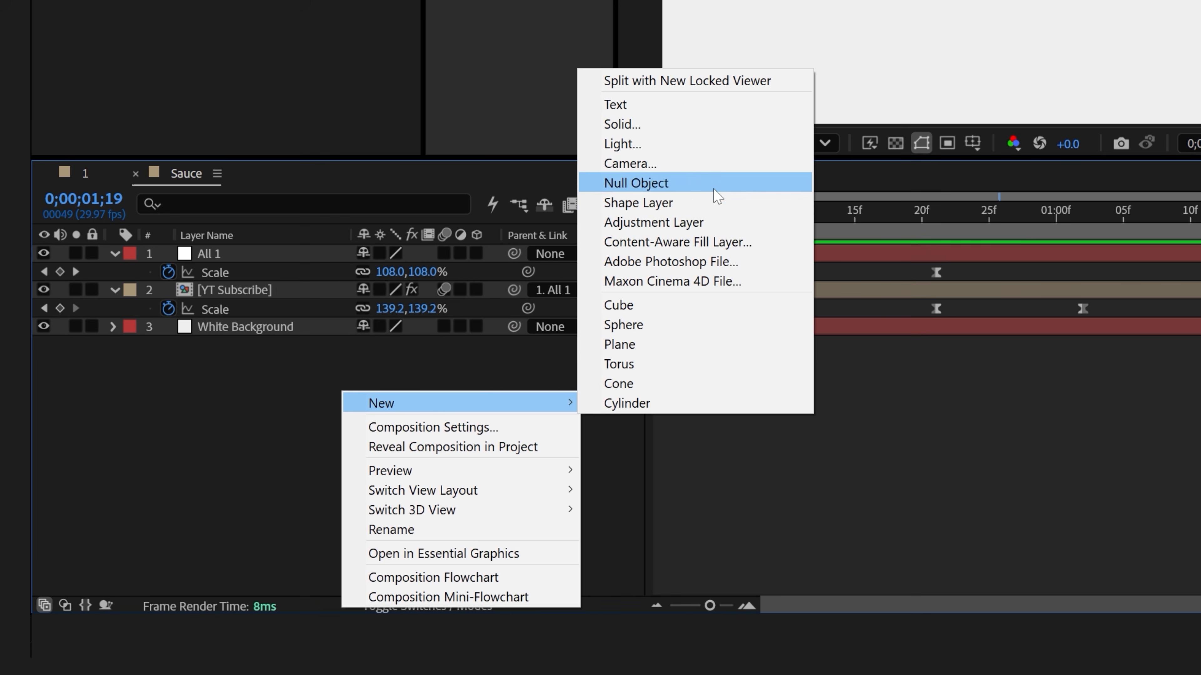
left_click(636, 183)
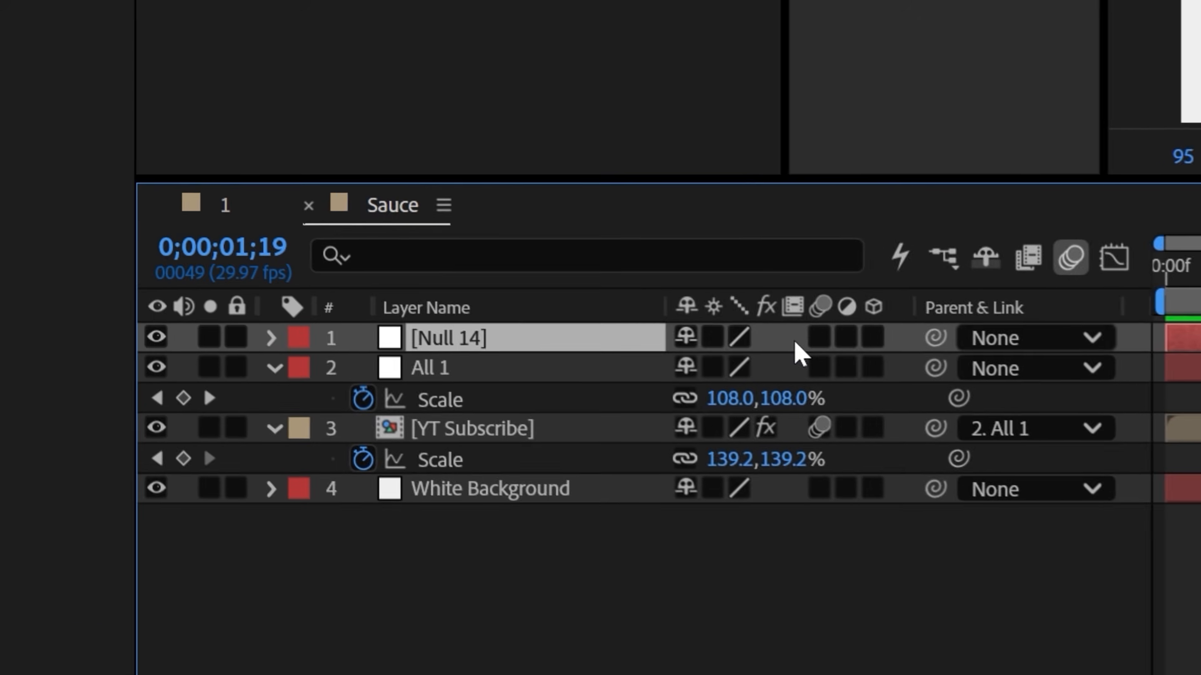
key("Return")
type("A")
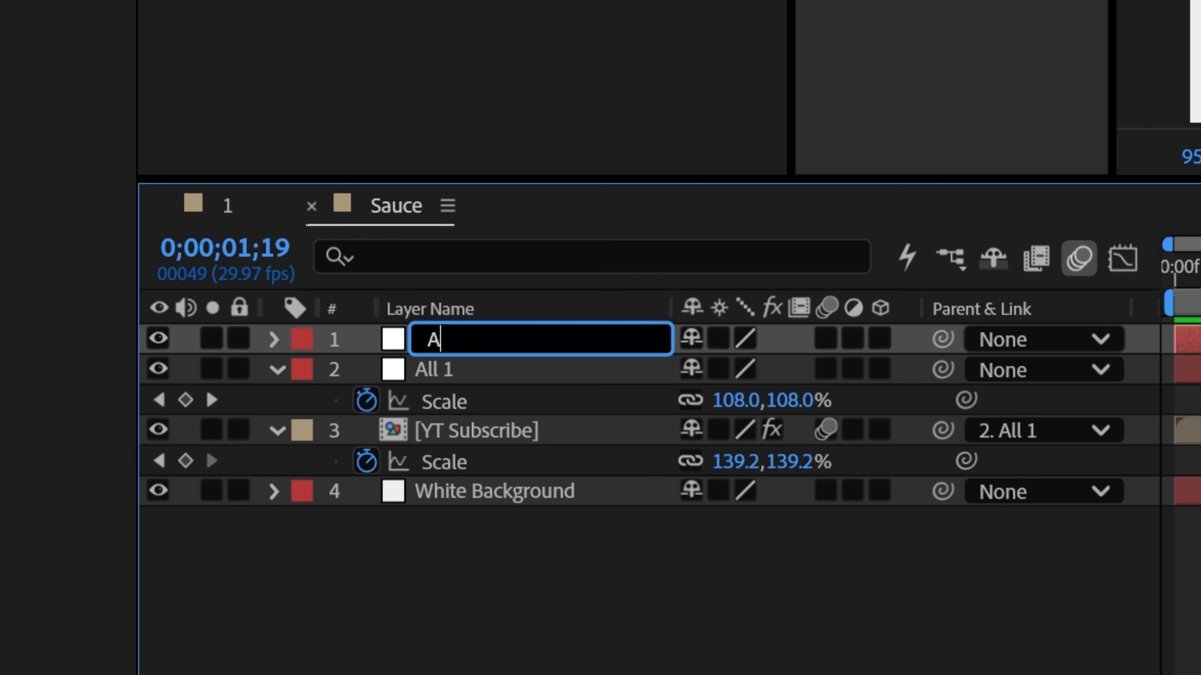
type("ll 2")
key("Return")
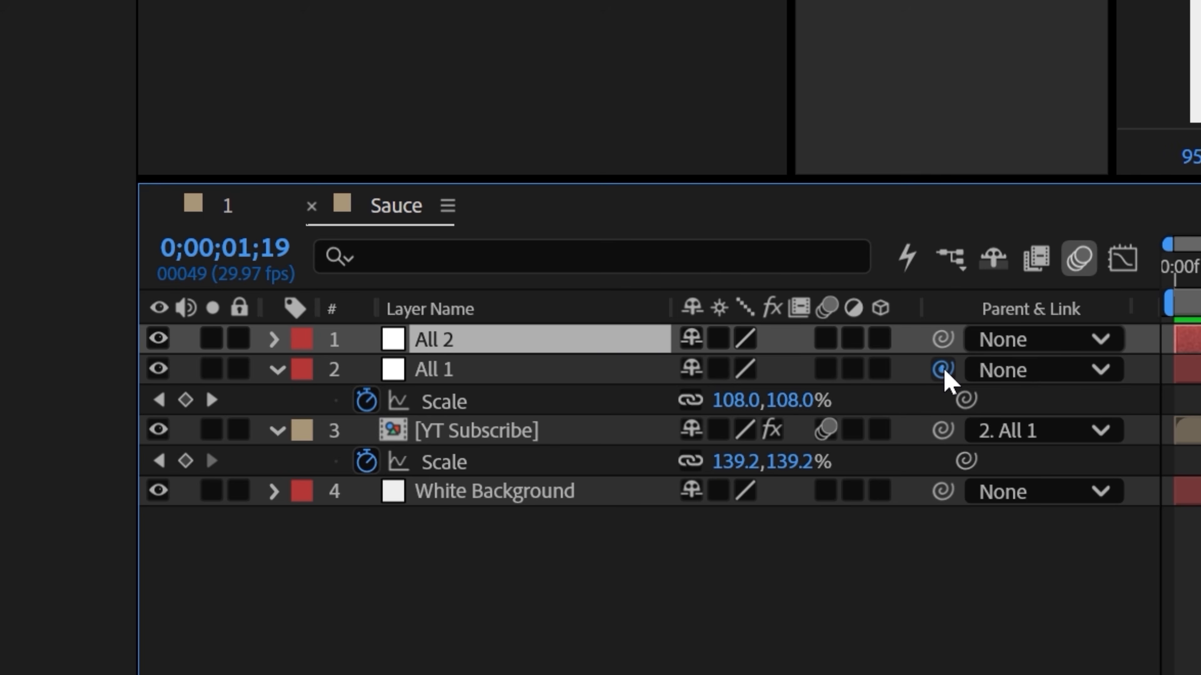
left_click_drag(607, 358, 569, 339)
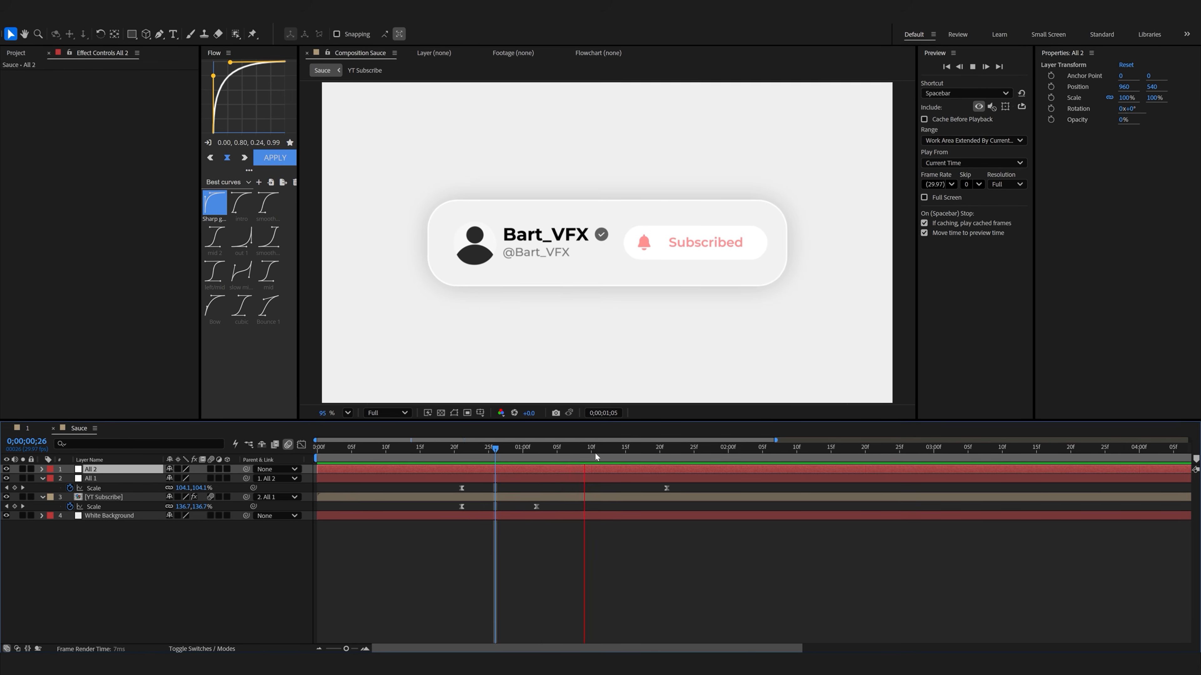
- Keyframe the All 2 null's scale from 100% at 0;00;01;06 to about 40.1% at 0;00;02;06
left_click_drag(595, 454, 563, 457)
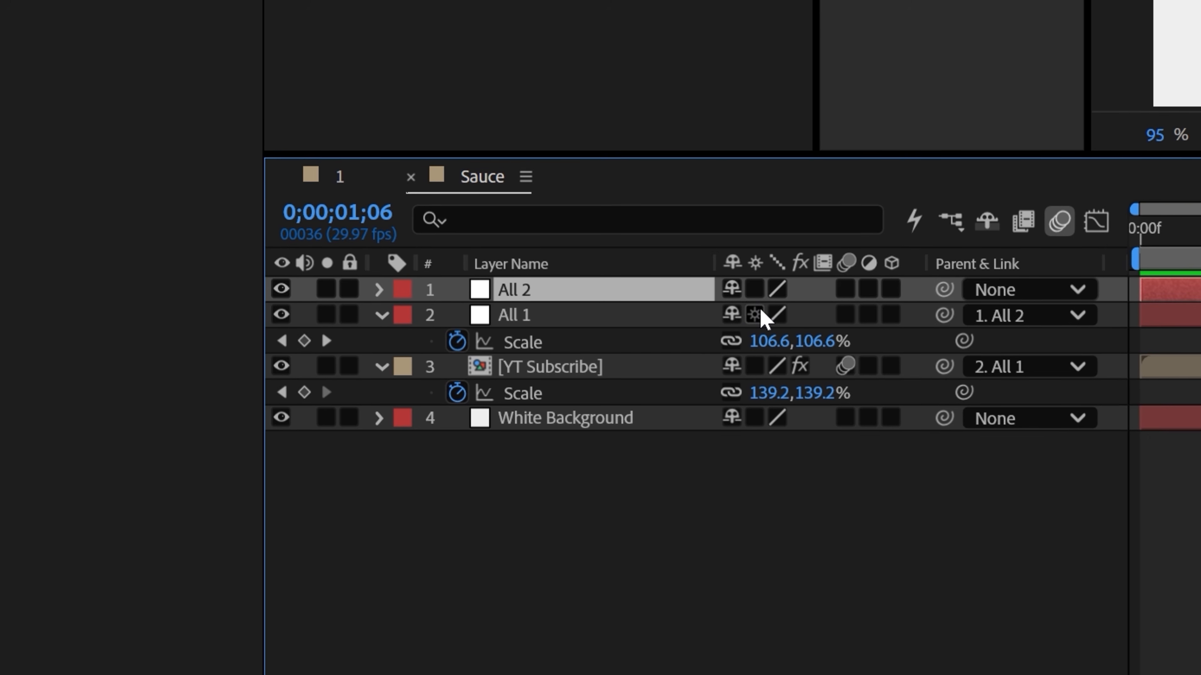
key("s")
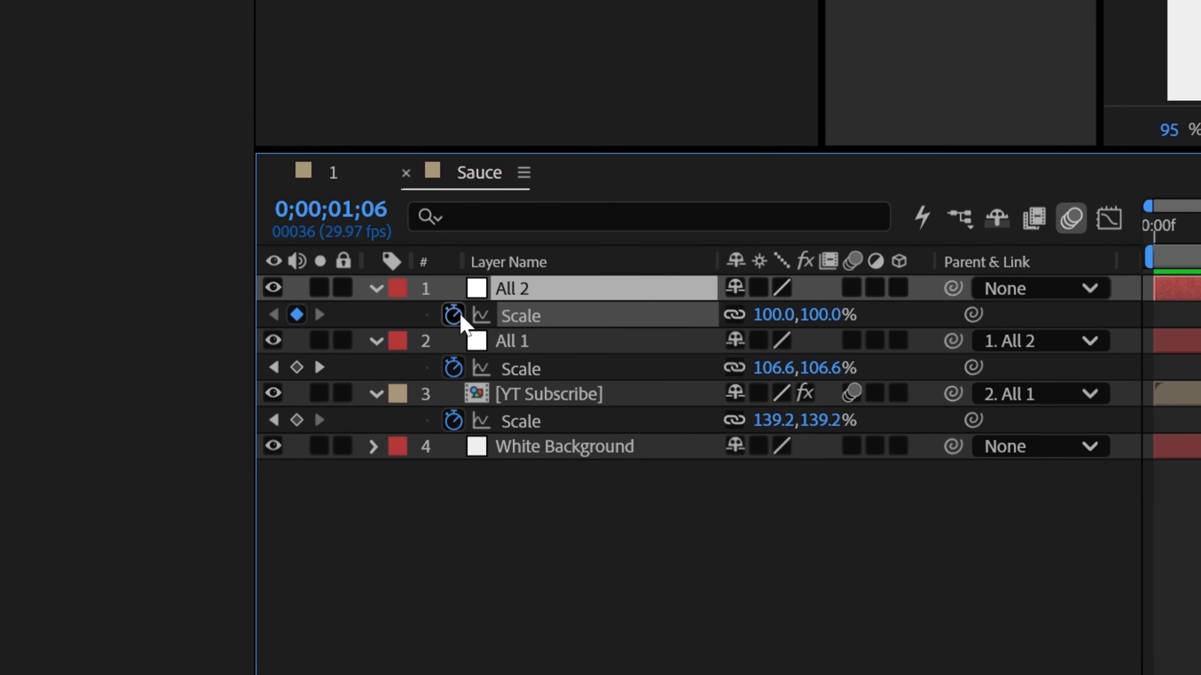
left_click(453, 315)
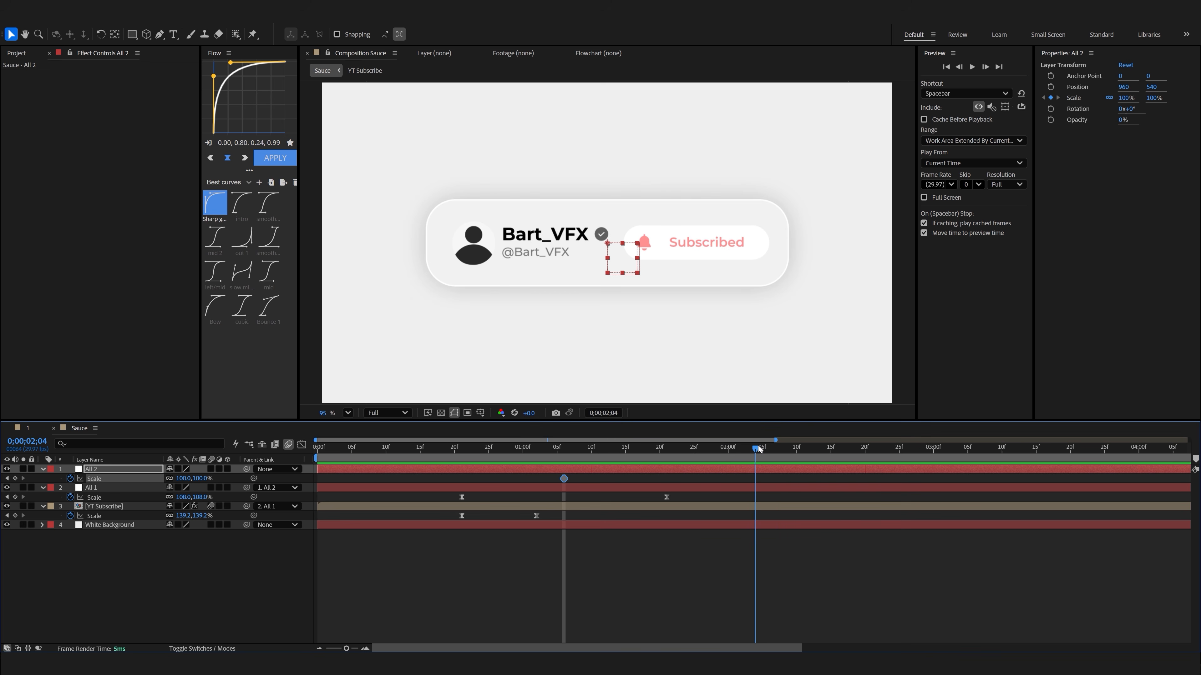
left_click_drag(183, 479, 173, 483)
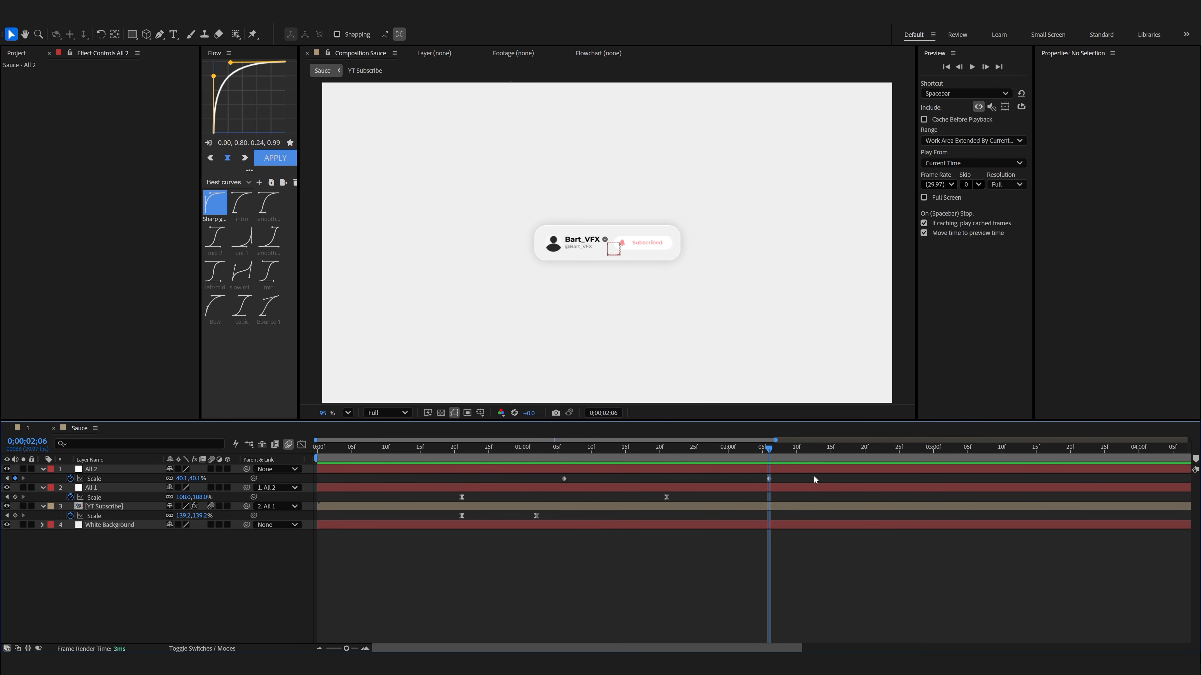
- Apply Easy Ease to both All 2 Scale keyframes, show their curve in the Graph Editor and preview the shrink
left_click_drag(814, 477, 507, 482)
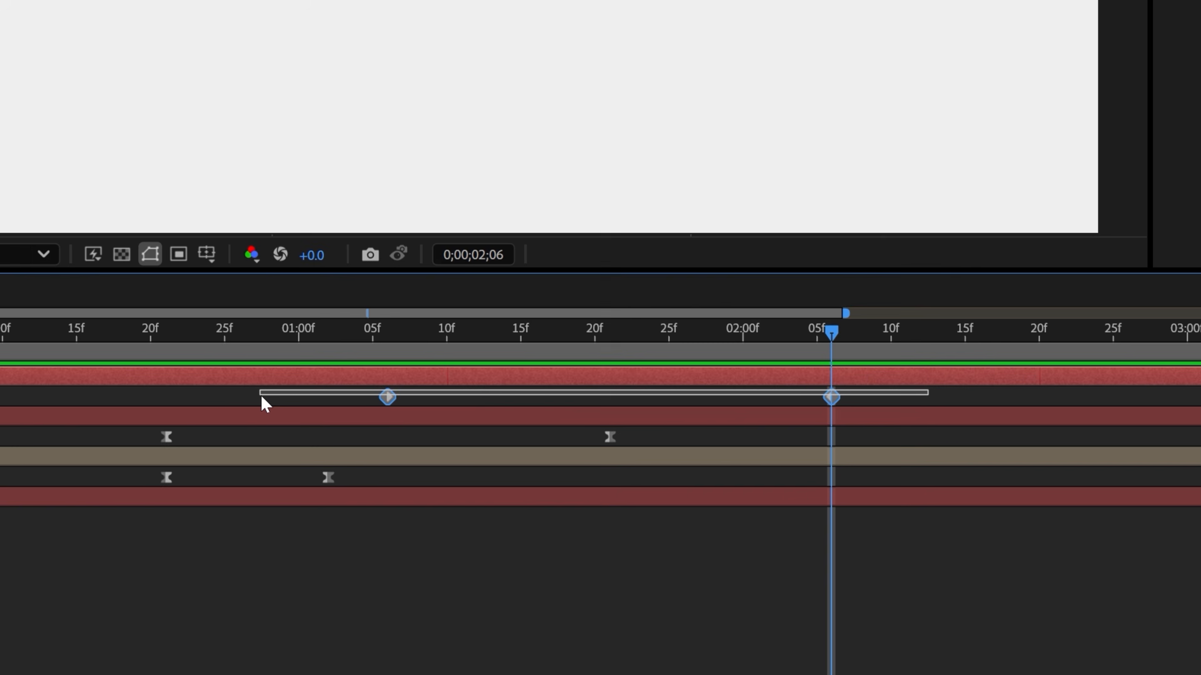
key("F9")
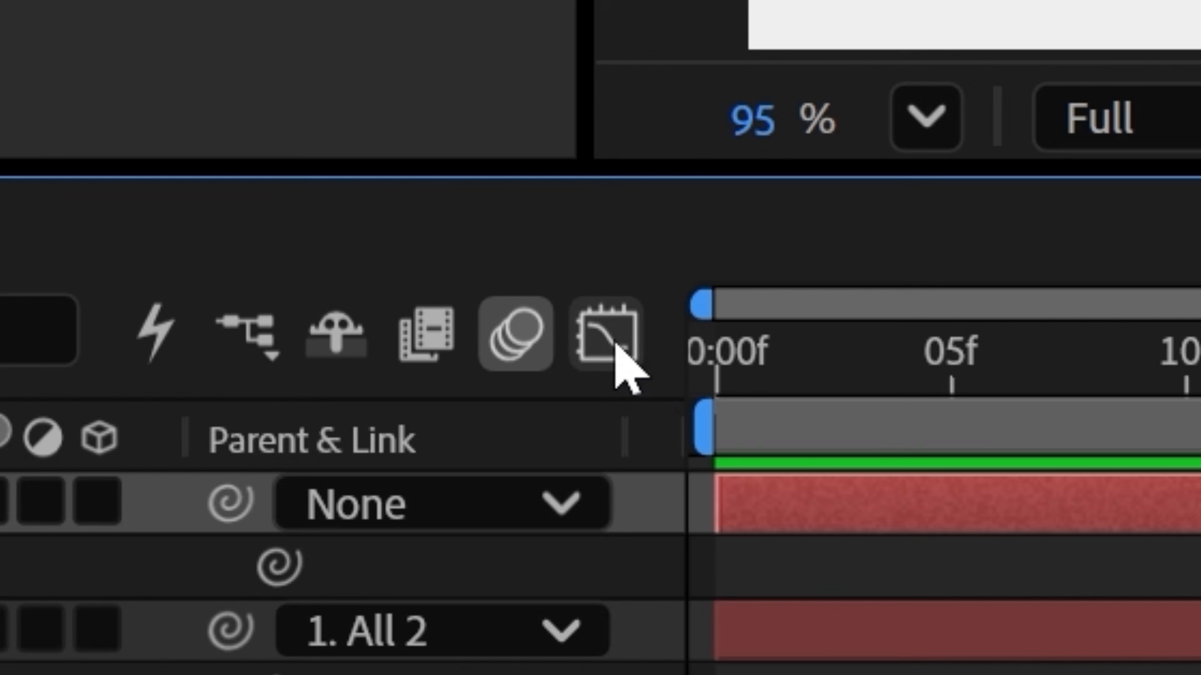
left_click(614, 338)
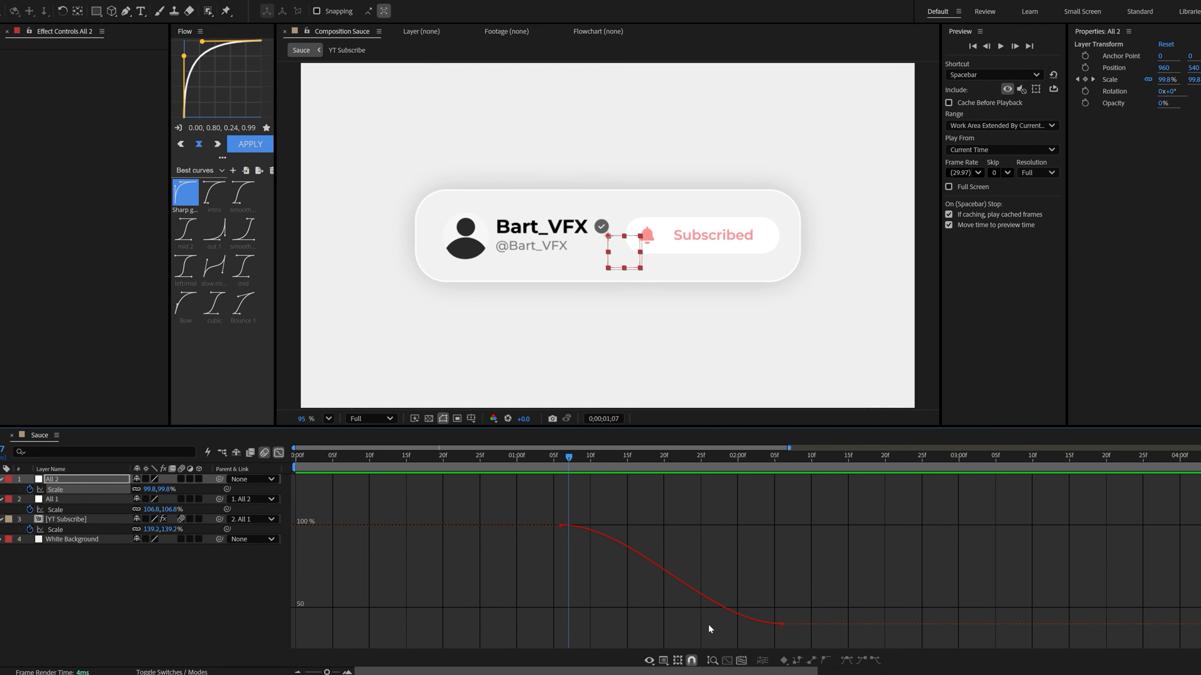
left_click_drag(572, 447, 454, 449)
key("space")
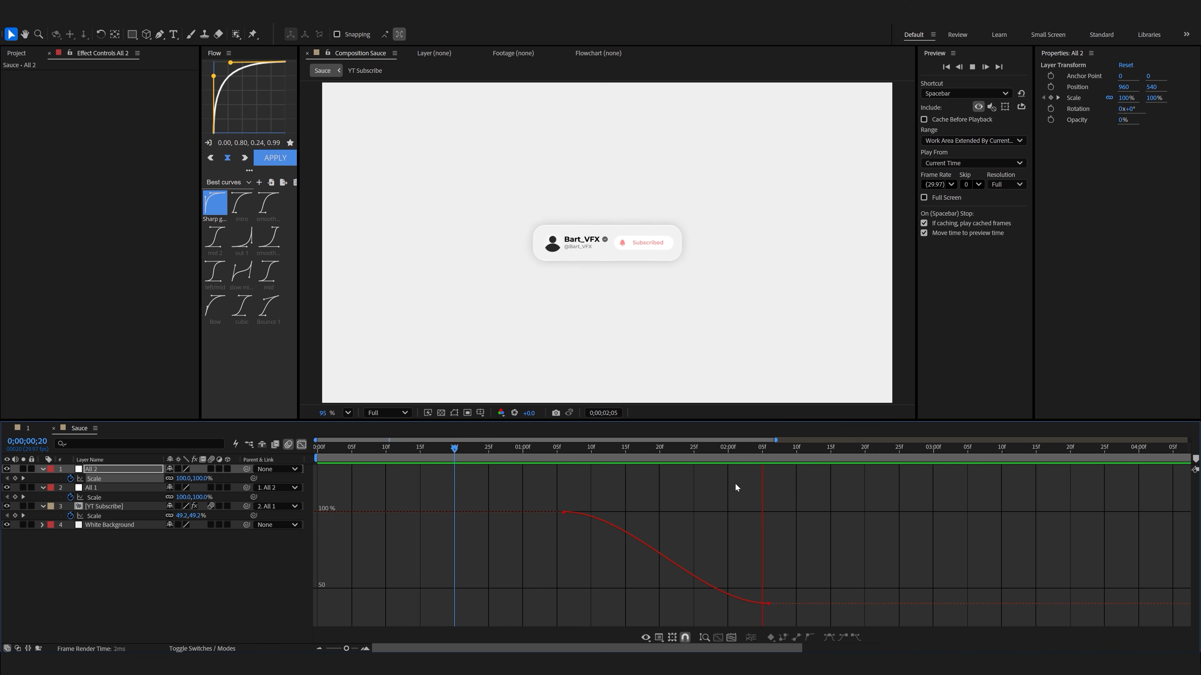
- Lengthen both keyframe handles of All 2's Scale curve into a steep S-shape and preview the scale-down
left_click_drag(632, 512, 725, 513)
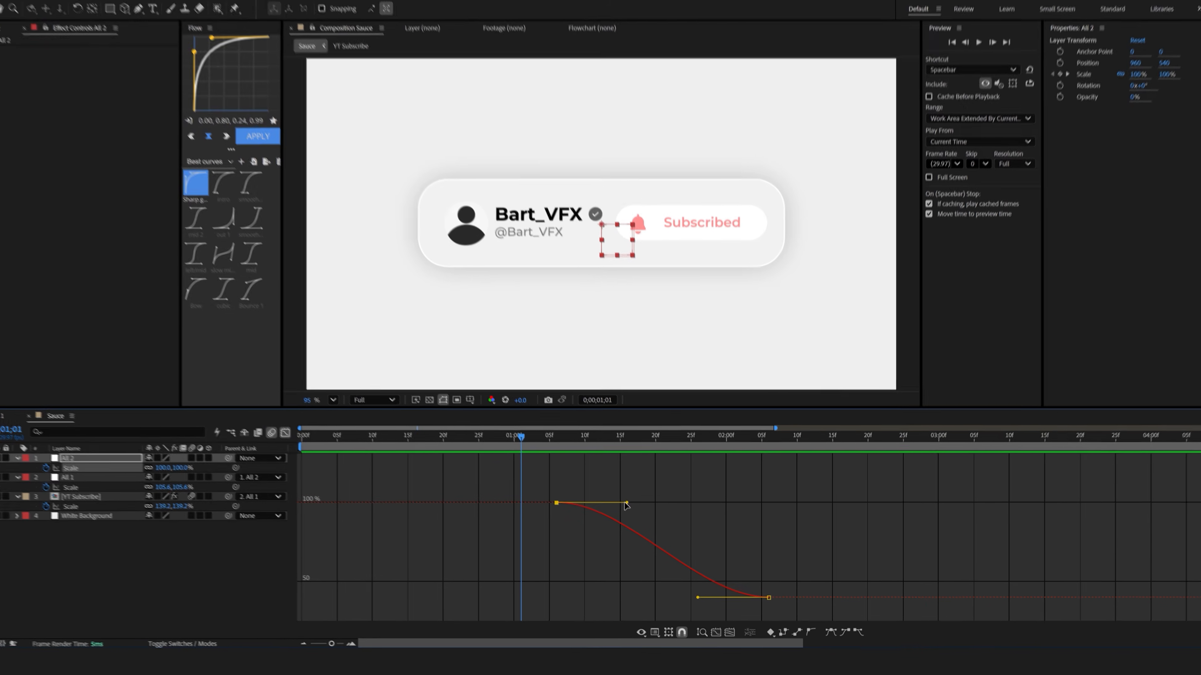
left_click_drag(691, 329, 740, 328)
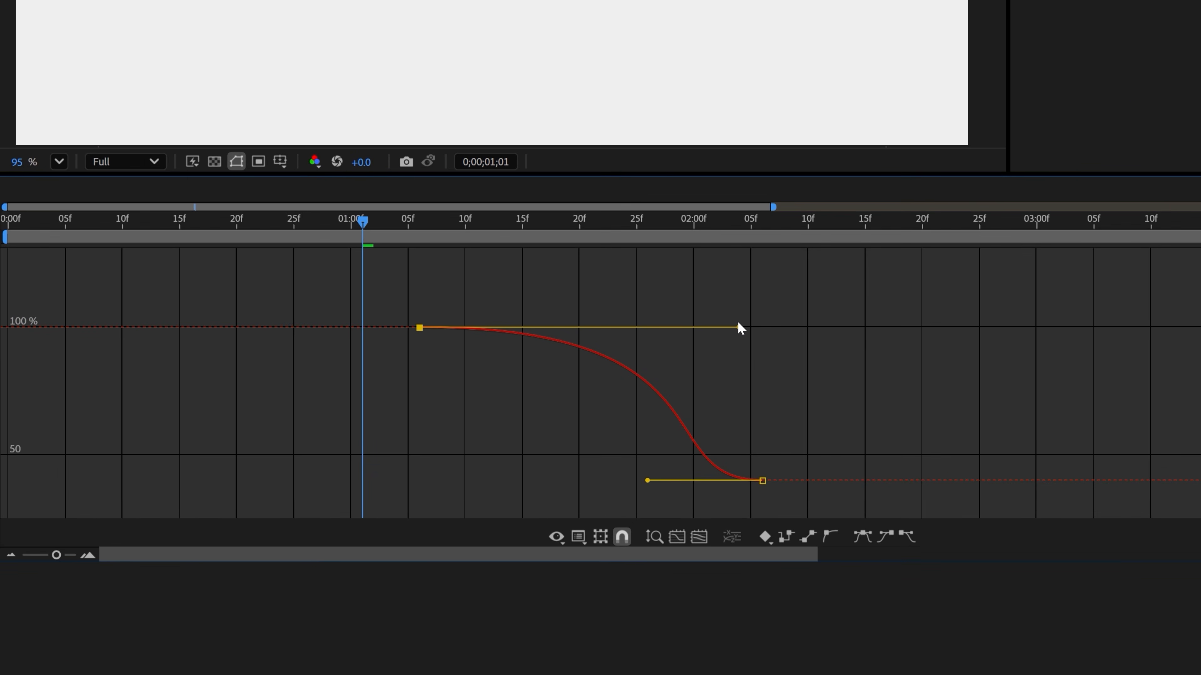
left_click_drag(889, 448, 728, 497)
left_click_drag(647, 481, 565, 480)
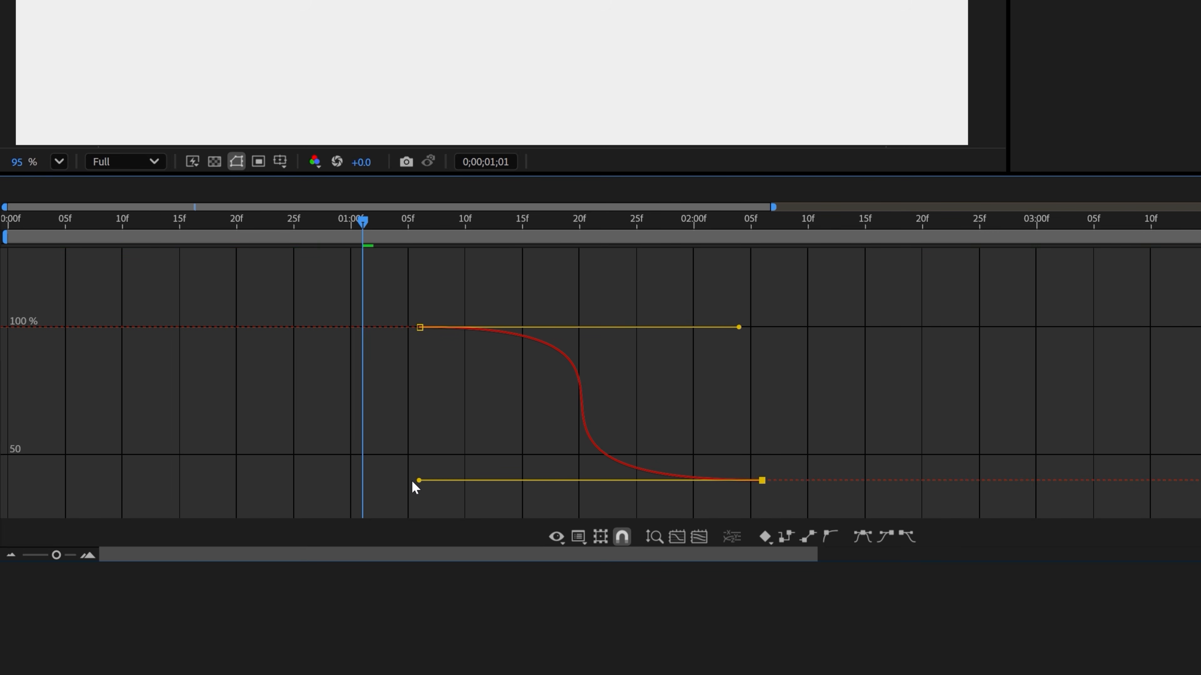
key("space")
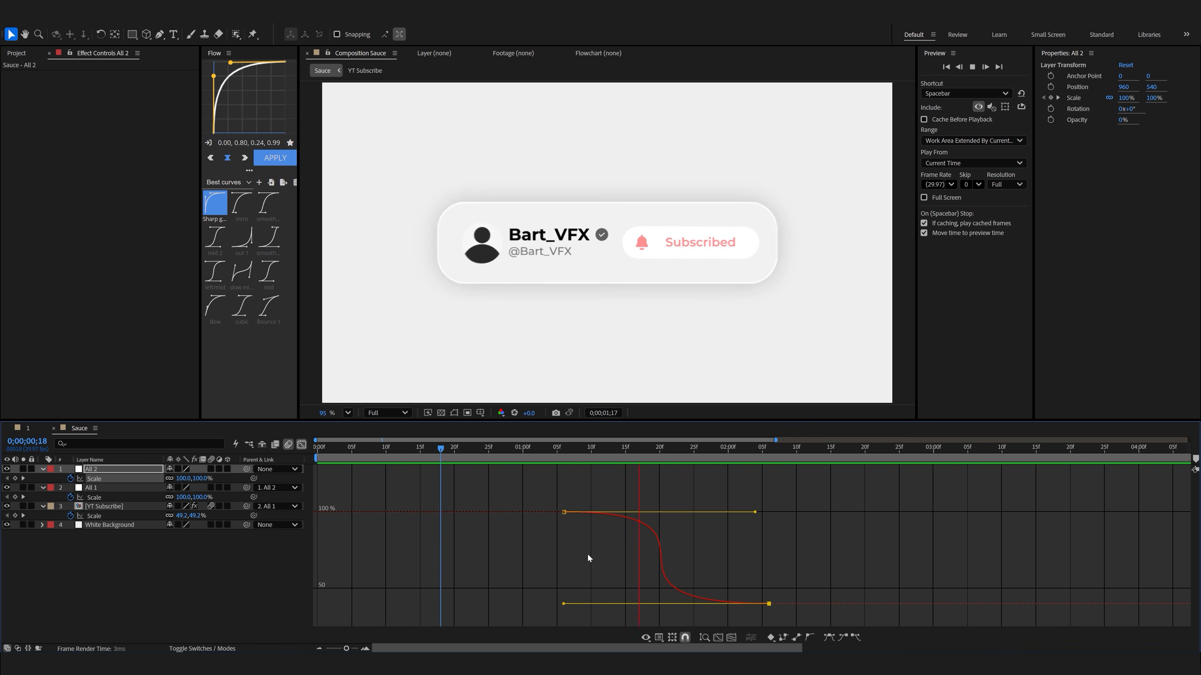
key("space")
- Inspect All 2's scale easing as a speed graph, leave the Graph Editor and preview the whole animation
left_click(646, 637)
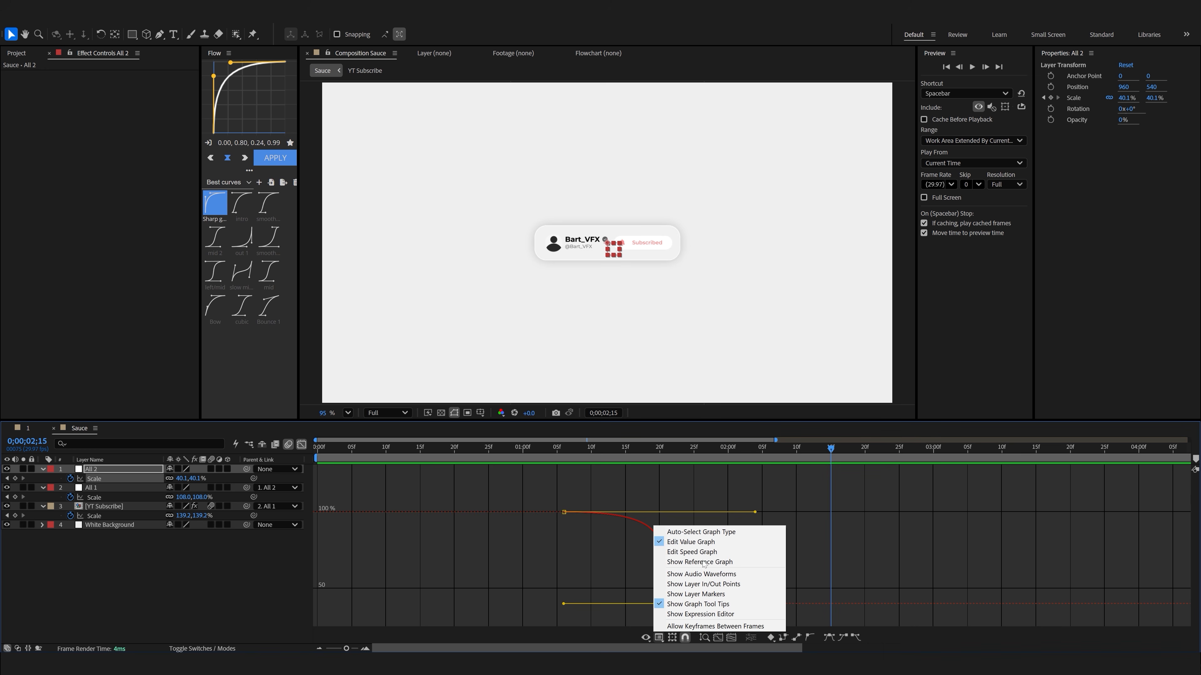
left_click(701, 552)
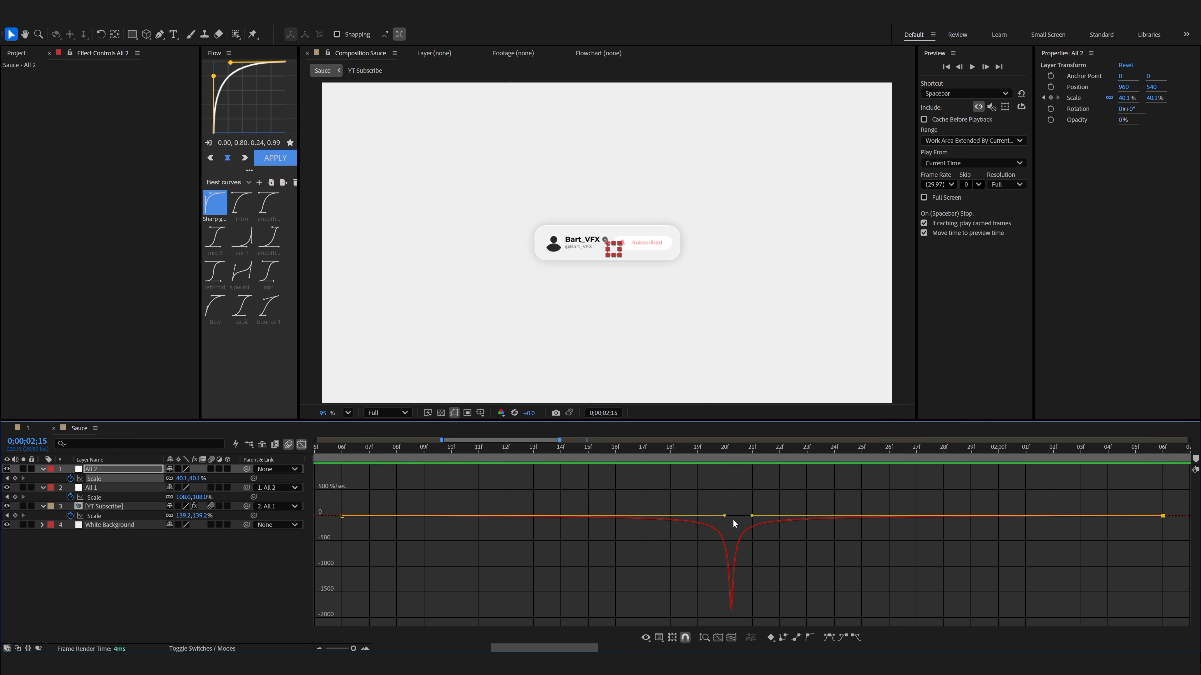
key("space")
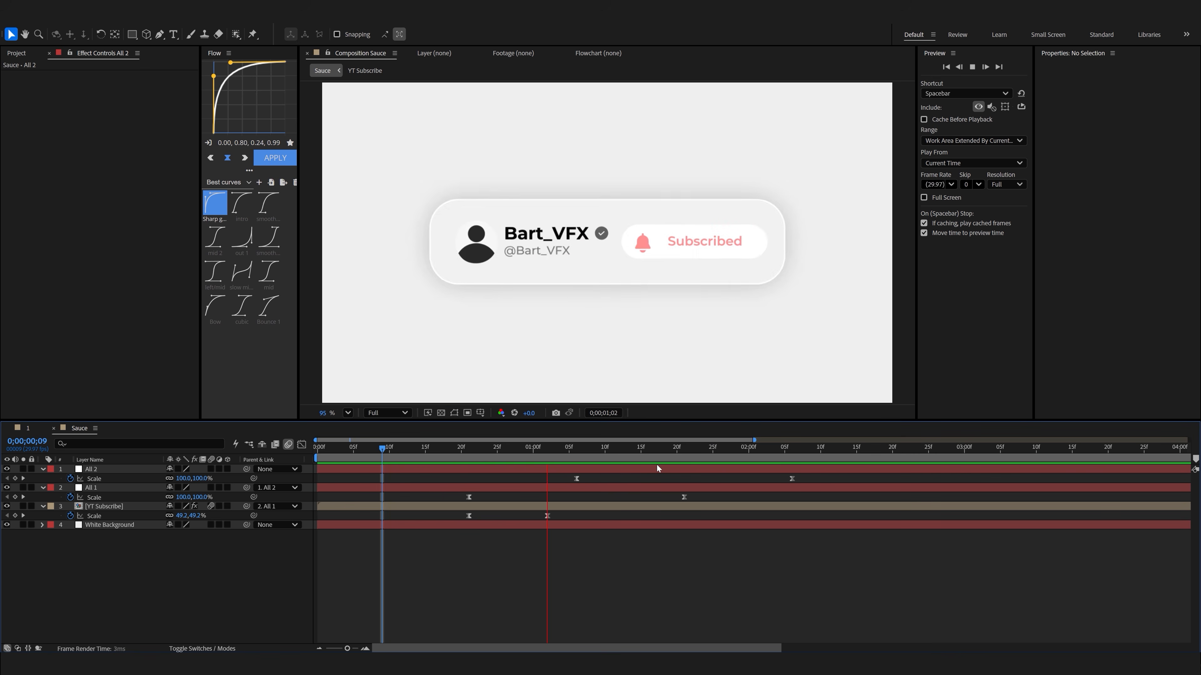
left_click(709, 449)
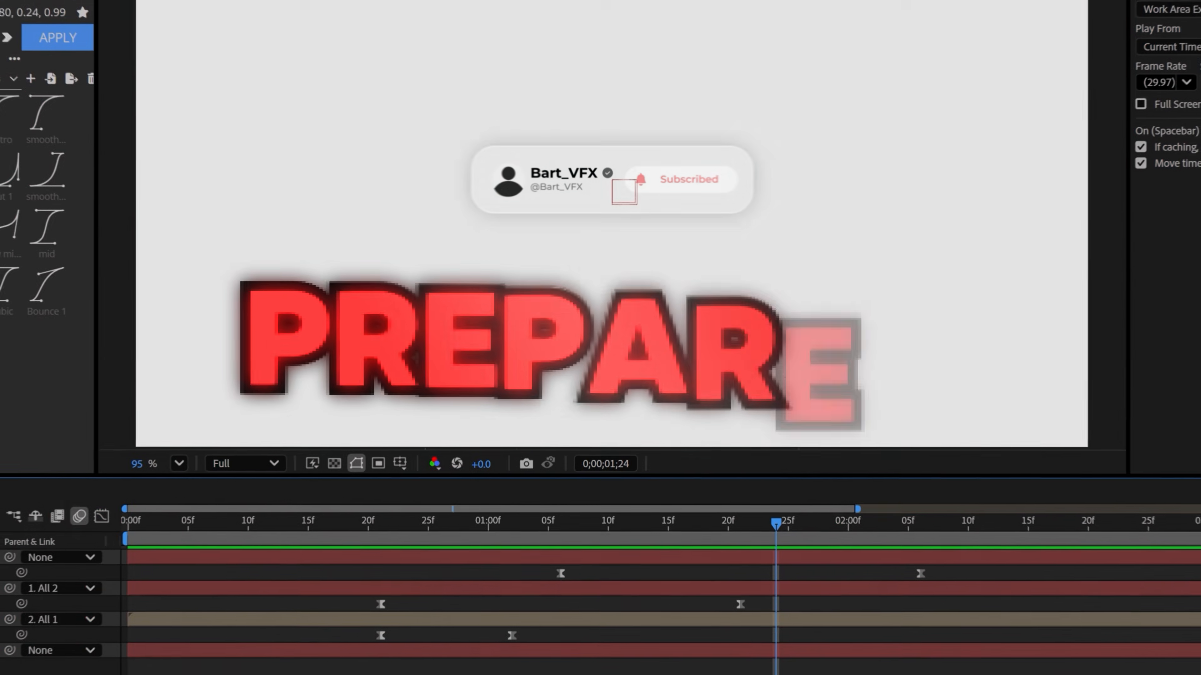
left_click_drag(782, 529, 682, 529)
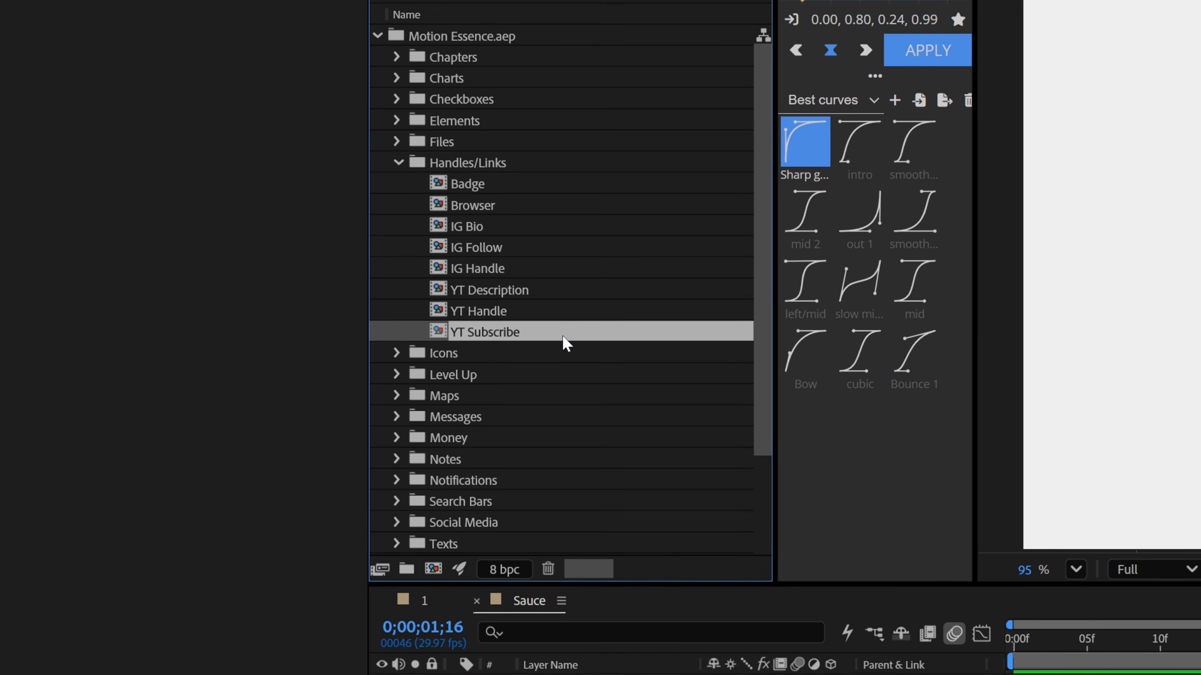
- Add another YT Subscribe composition as the top layer and trim its start to 0;00;02;05
left_click_drag(562, 335, 671, 397)
left_click_drag(1000, 372, 746, 422)
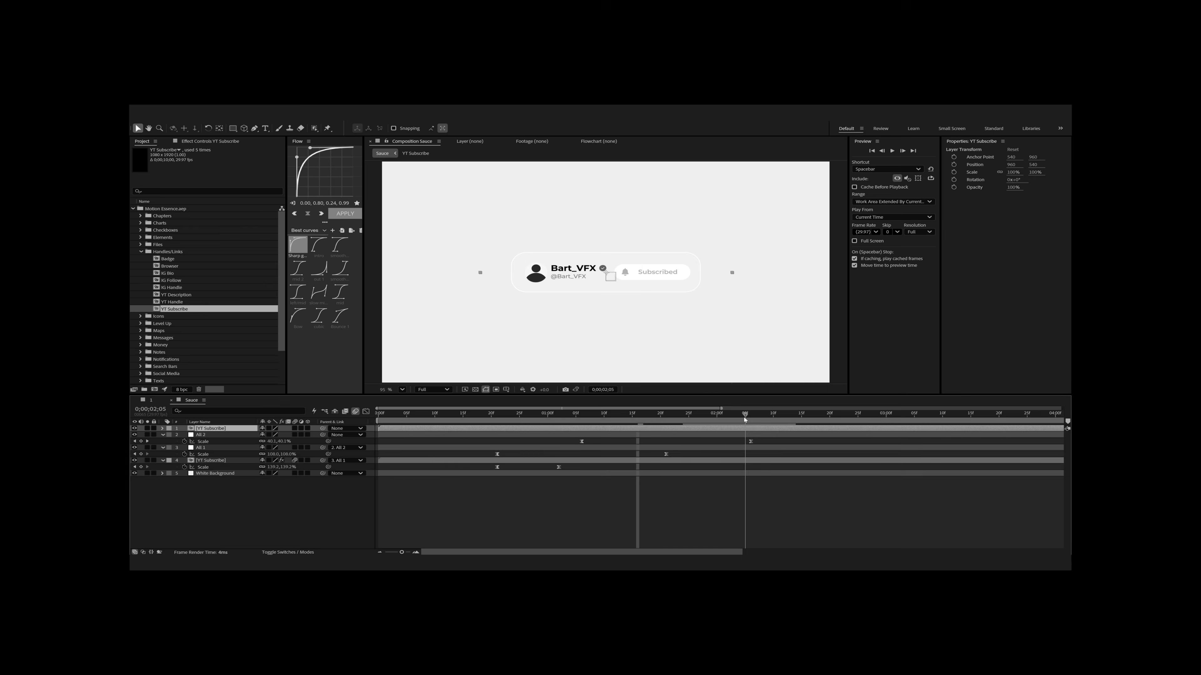
key("alt+[")
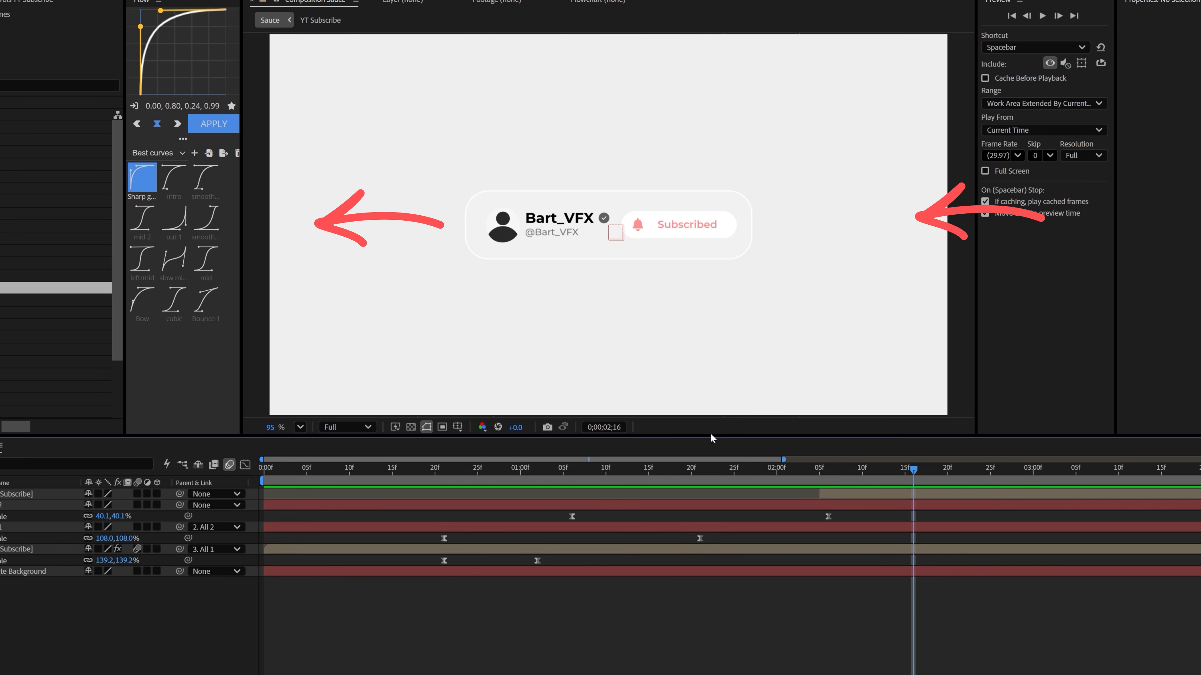
- Copy the original YT Subscribe layer's effects onto the new YT Subscribe layer
left_click(881, 494)
left_click(14, 2)
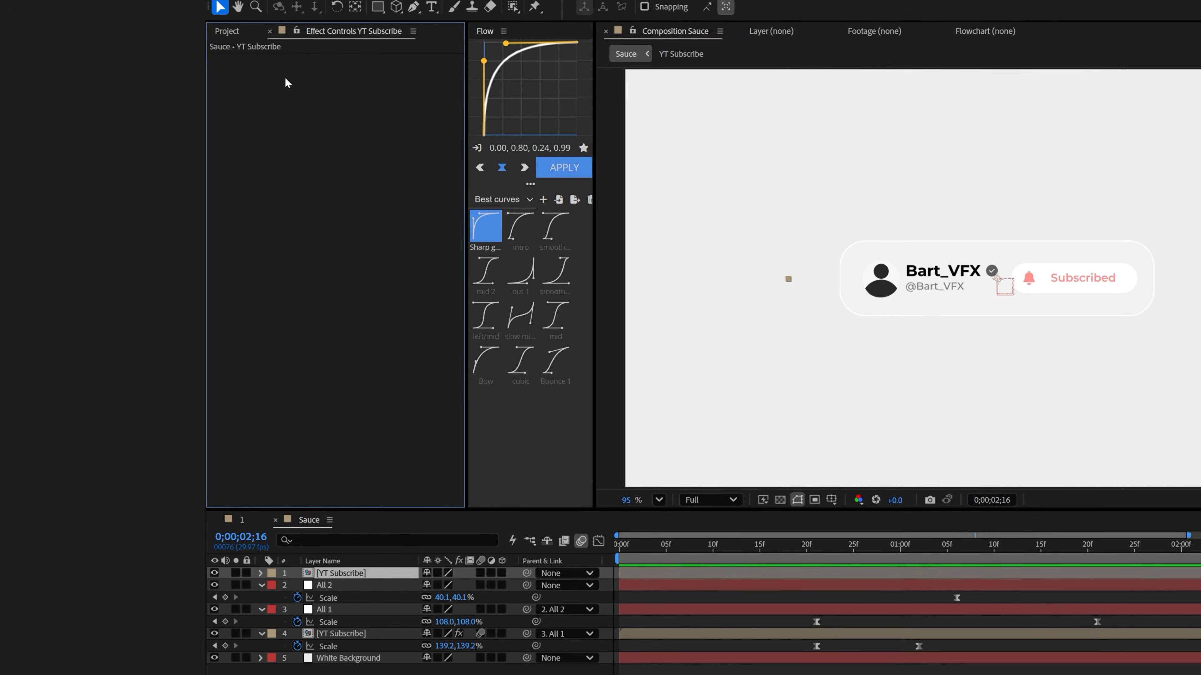
key("ctrl+c")
key("ctrl+v")
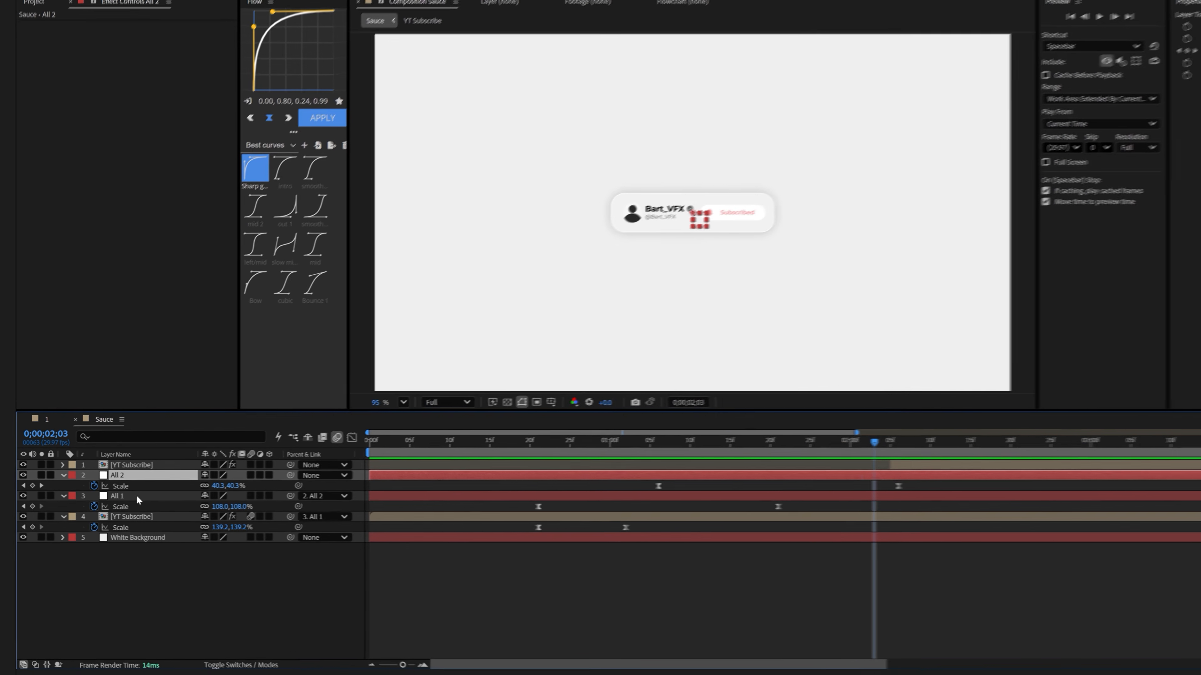
right_click(165, 595)
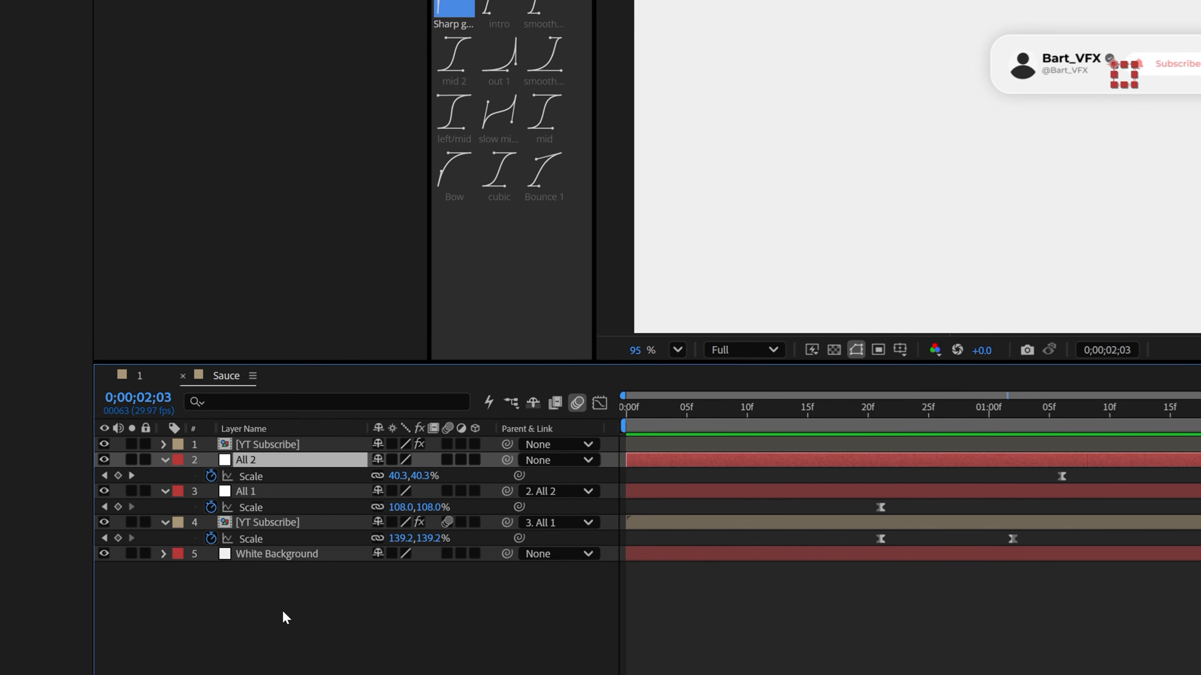
mouse_move(449, 446)
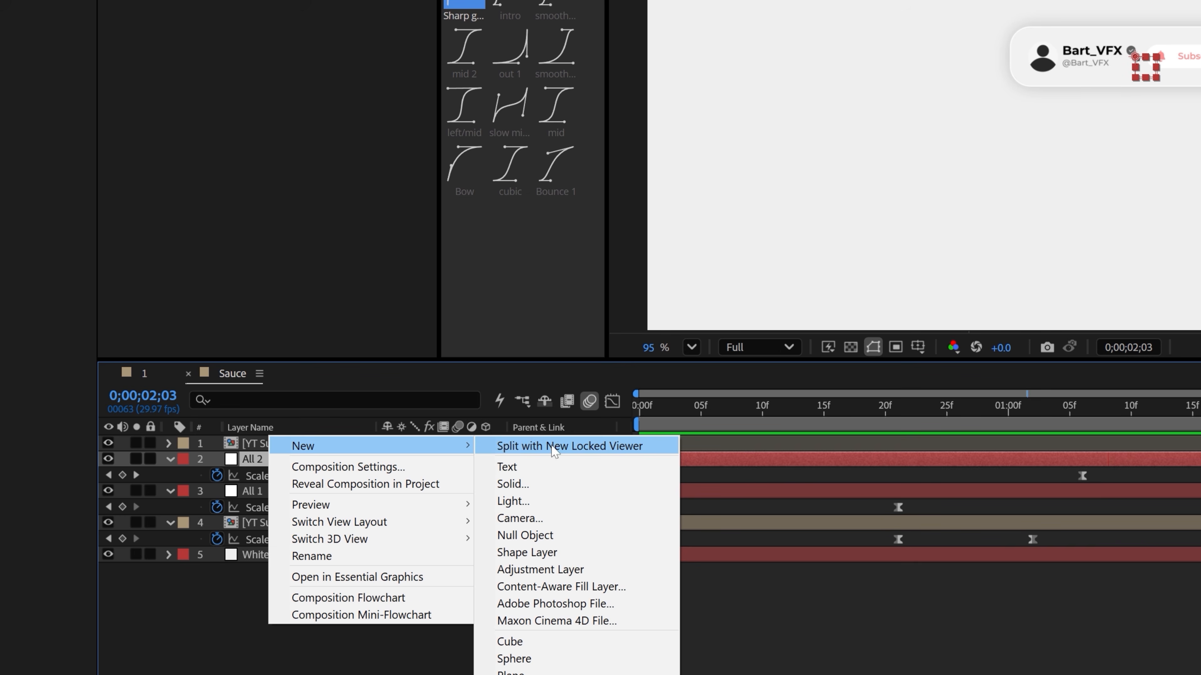
left_click(607, 540)
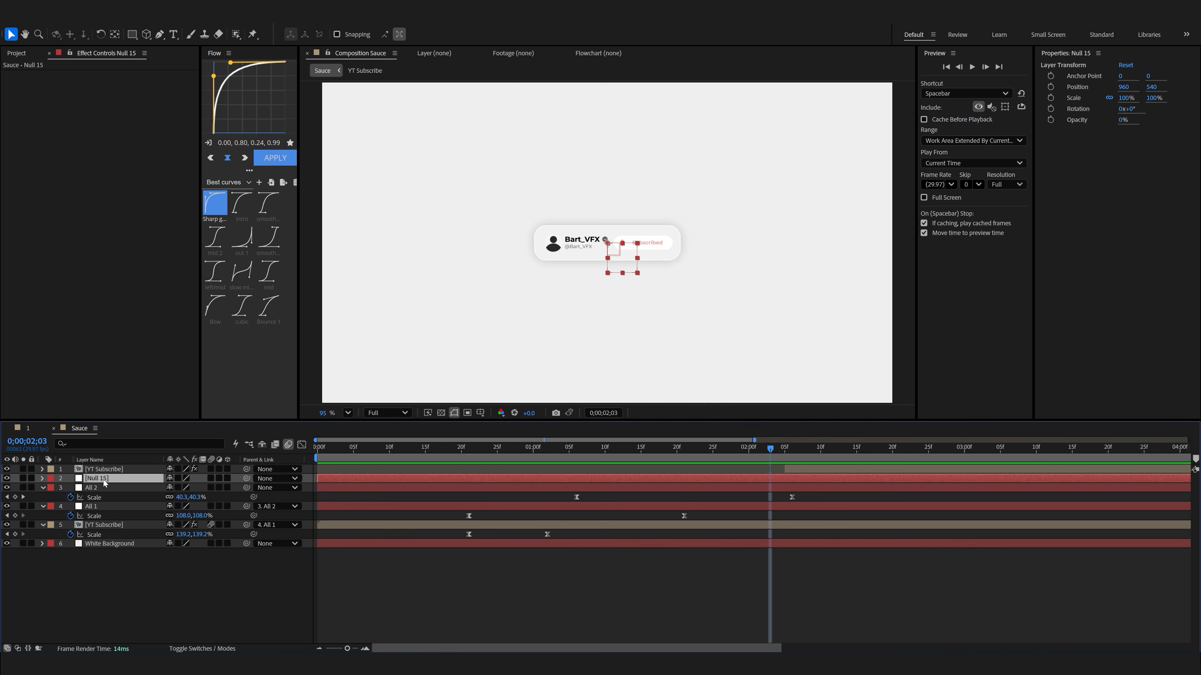
key("Delete")
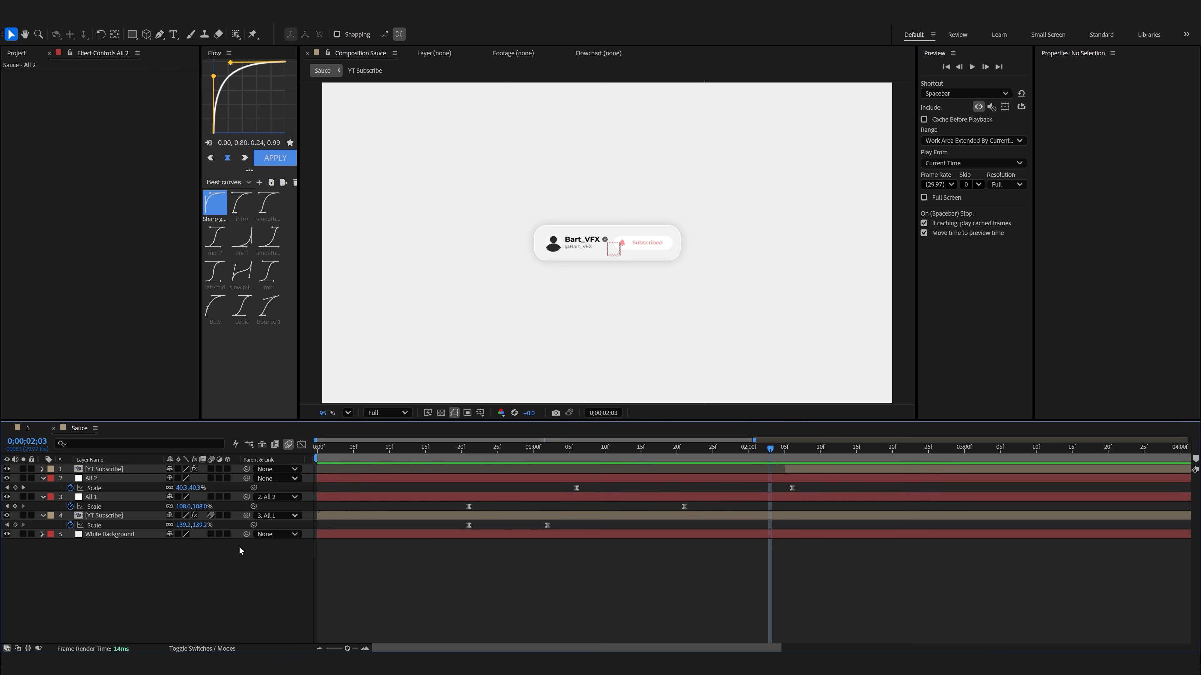
- Duplicate the All 2 null as All 3, make it All 2's parent and remove its copied Scale animation, leaving it at 100%
left_click(96, 479)
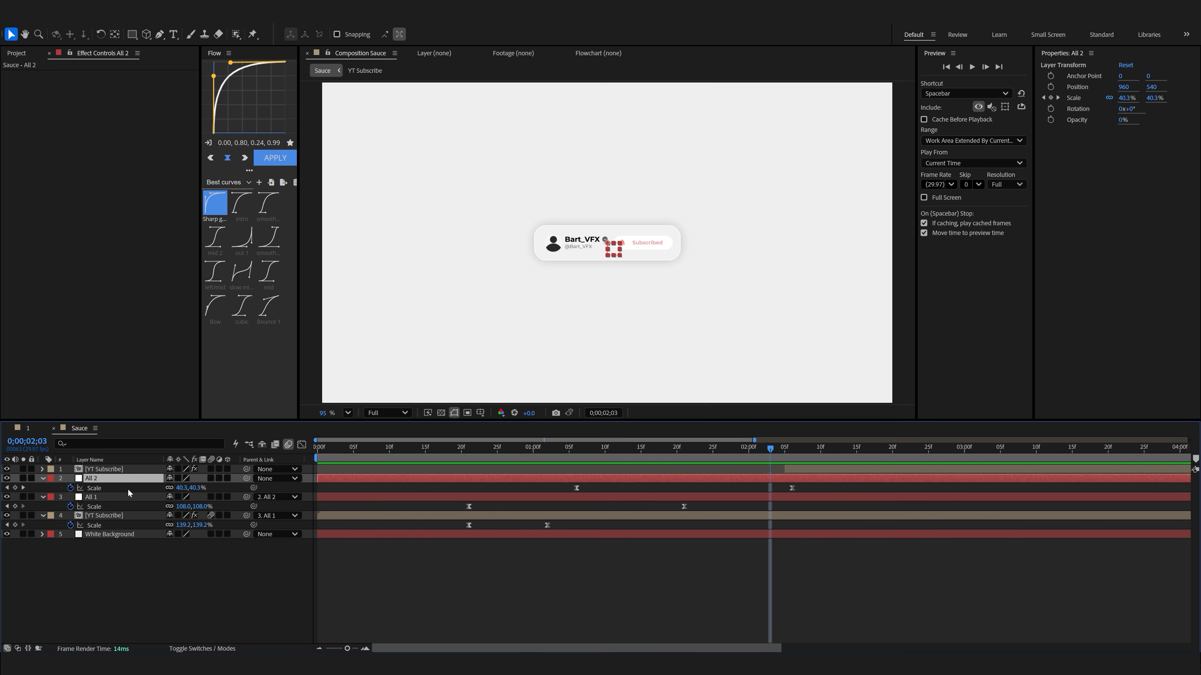
key("grave")
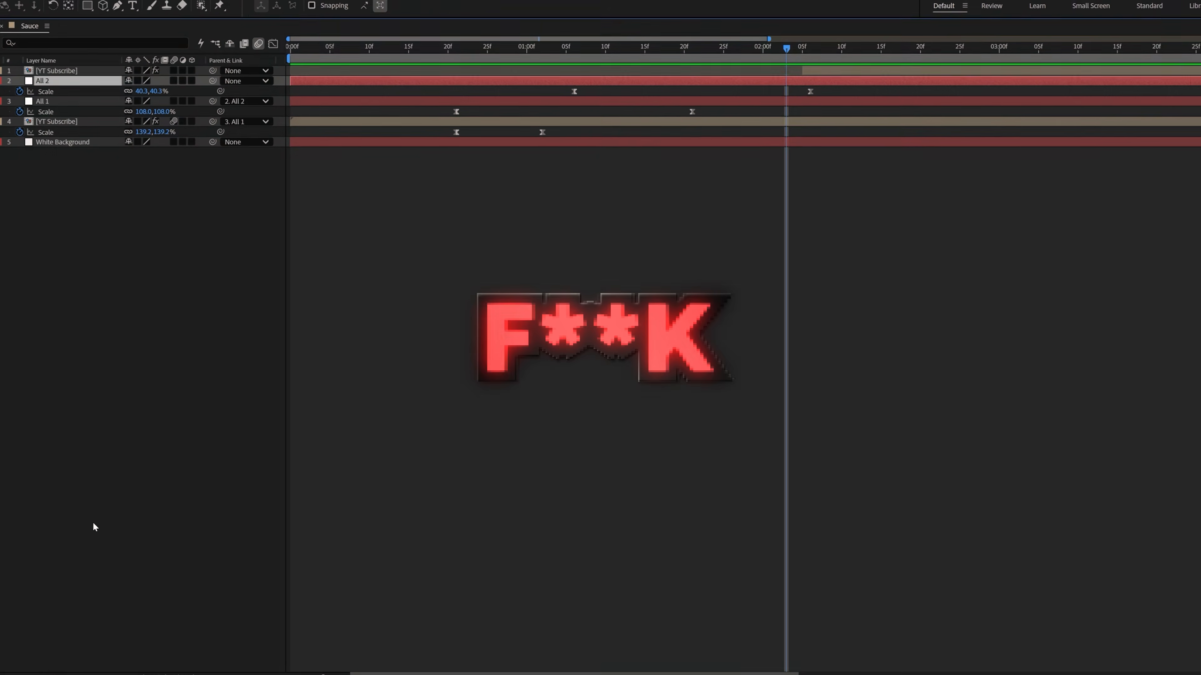
key("grave")
key("ctrl+d")
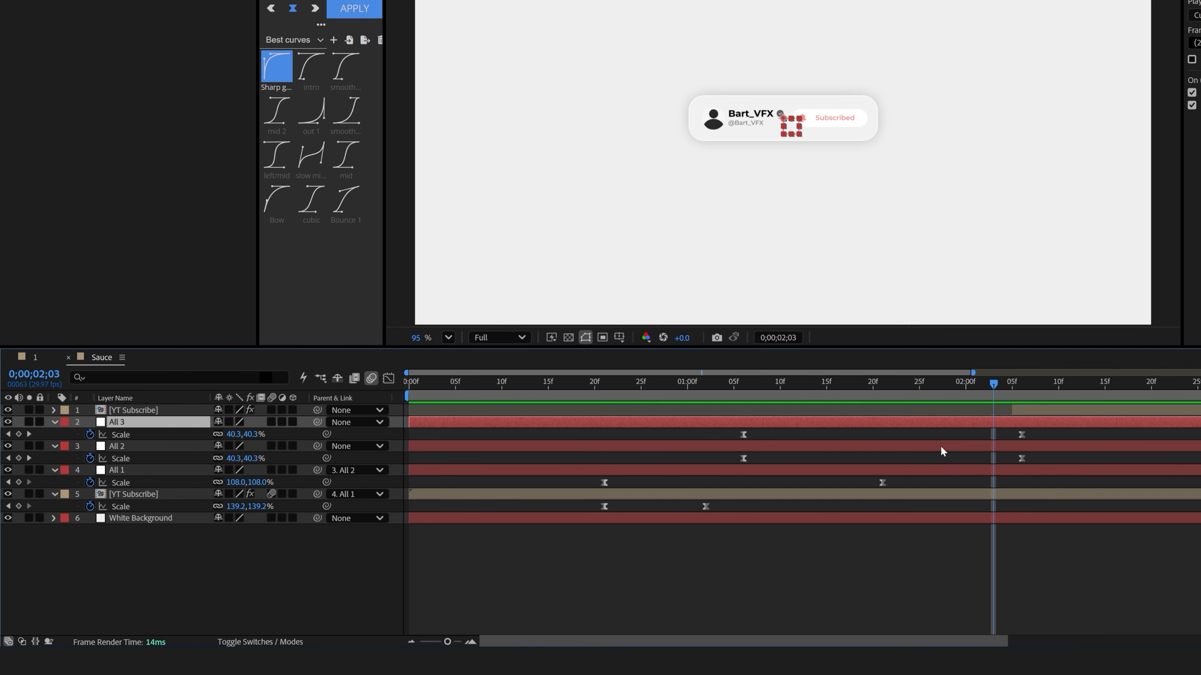
left_click(1022, 434)
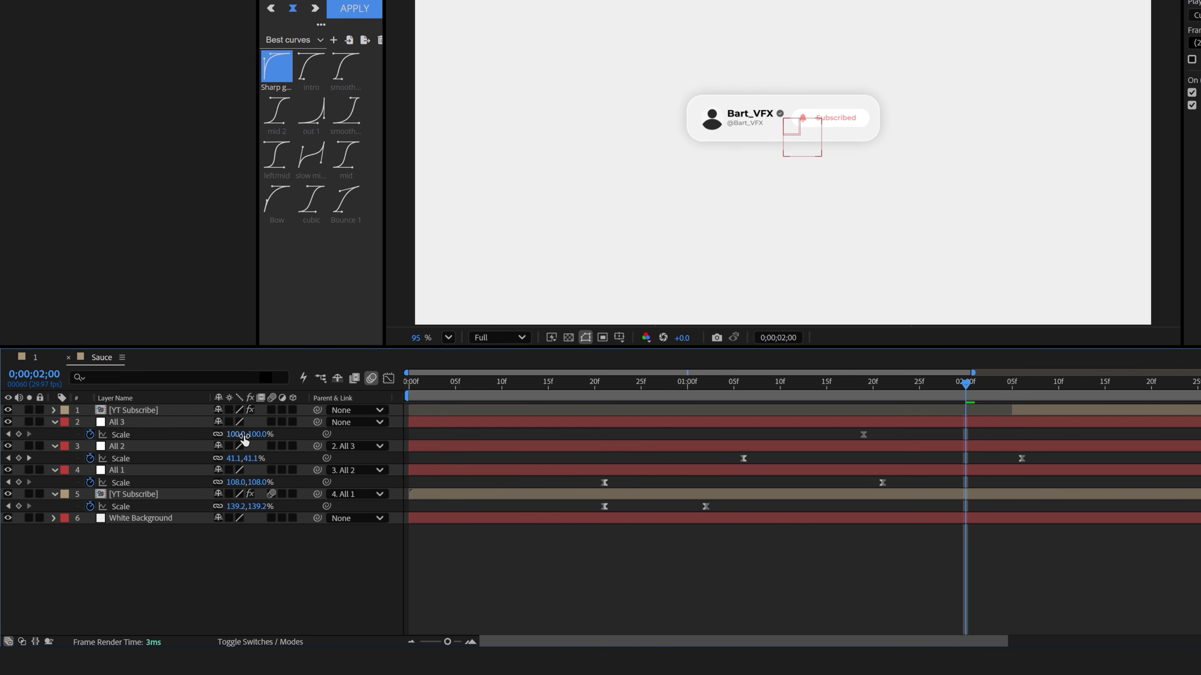
left_click(325, 435)
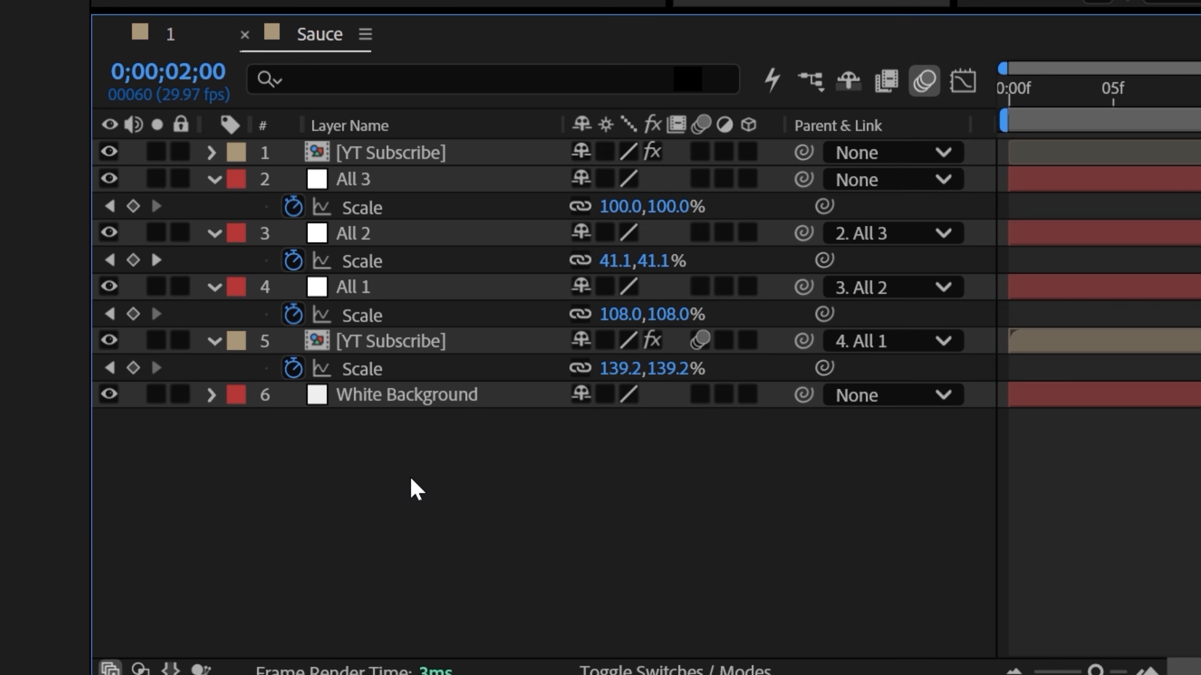
right_click(163, 566)
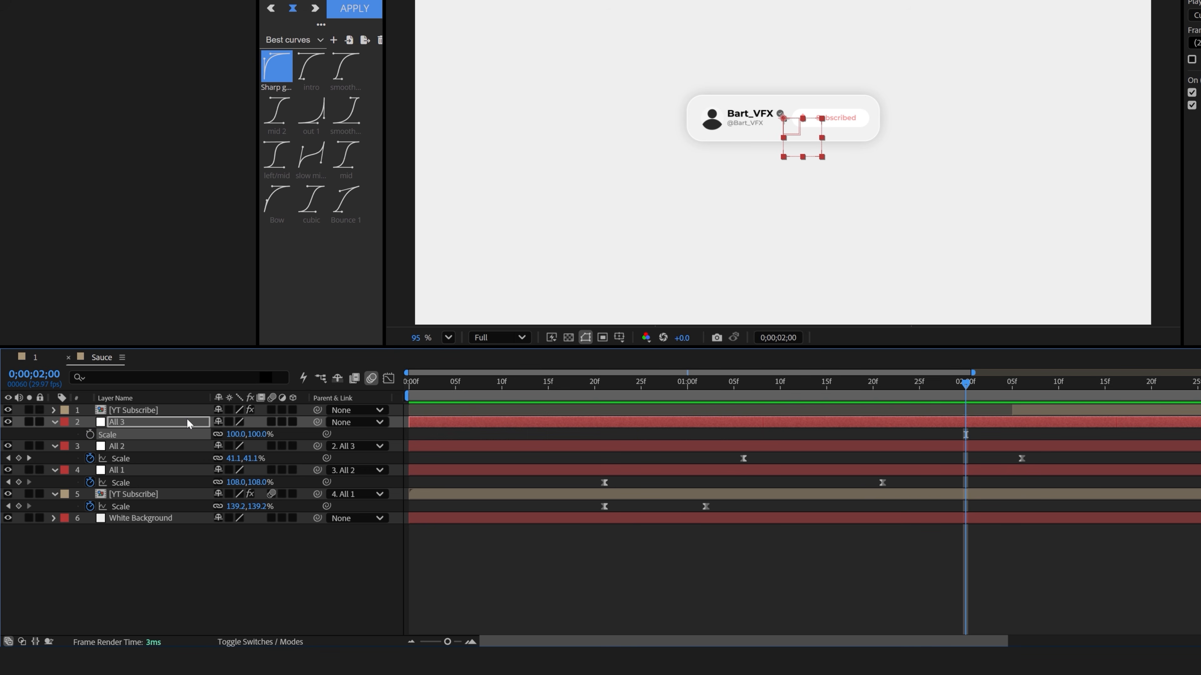
- Add a Position keyframe to All 3, place it at 0;00;01;23 and preview the animation
key("p")
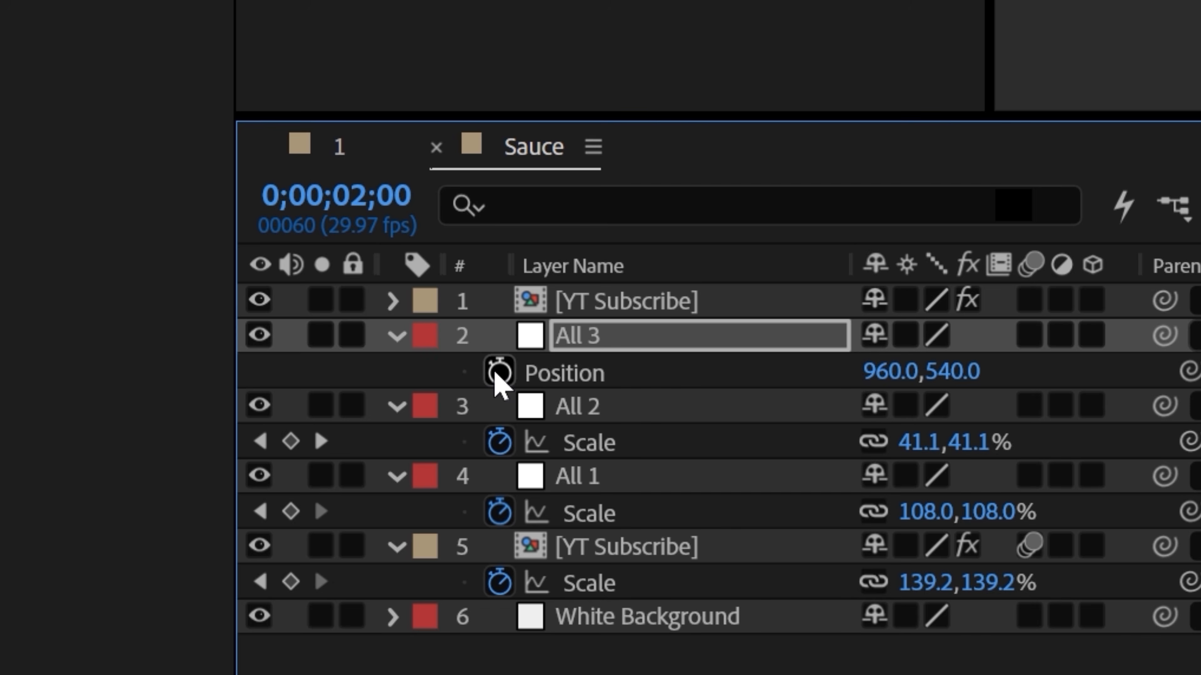
left_click(496, 373)
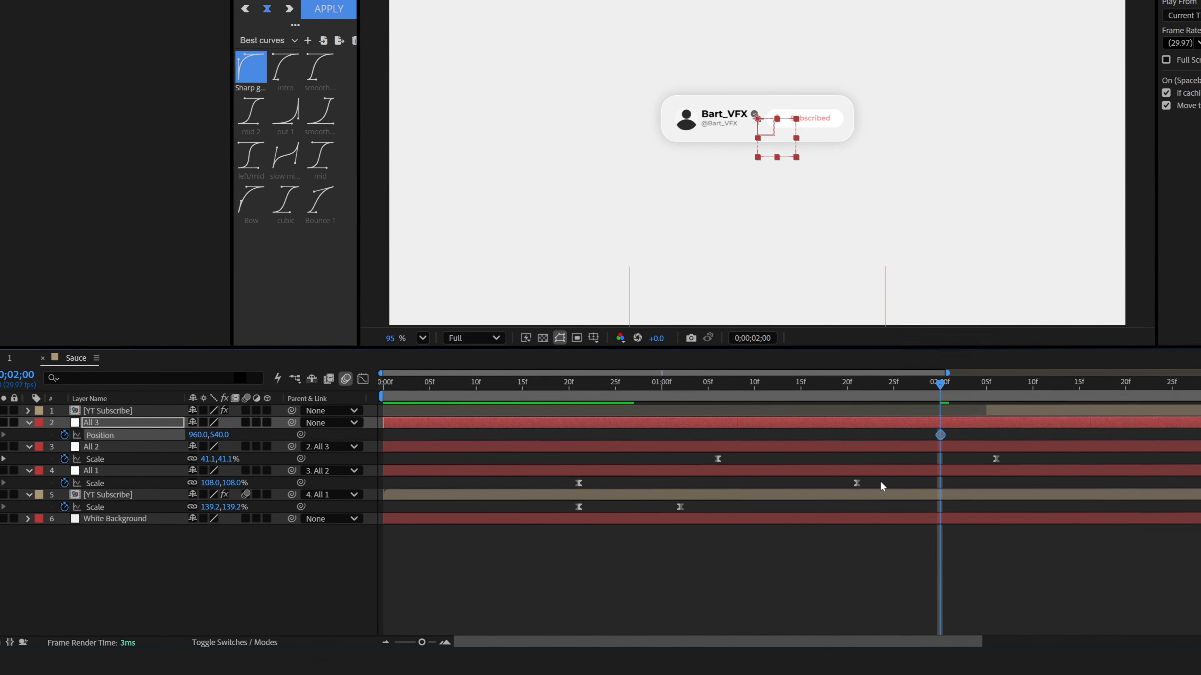
left_click_drag(921, 435, 850, 440)
left_click_drag(922, 385, 705, 416)
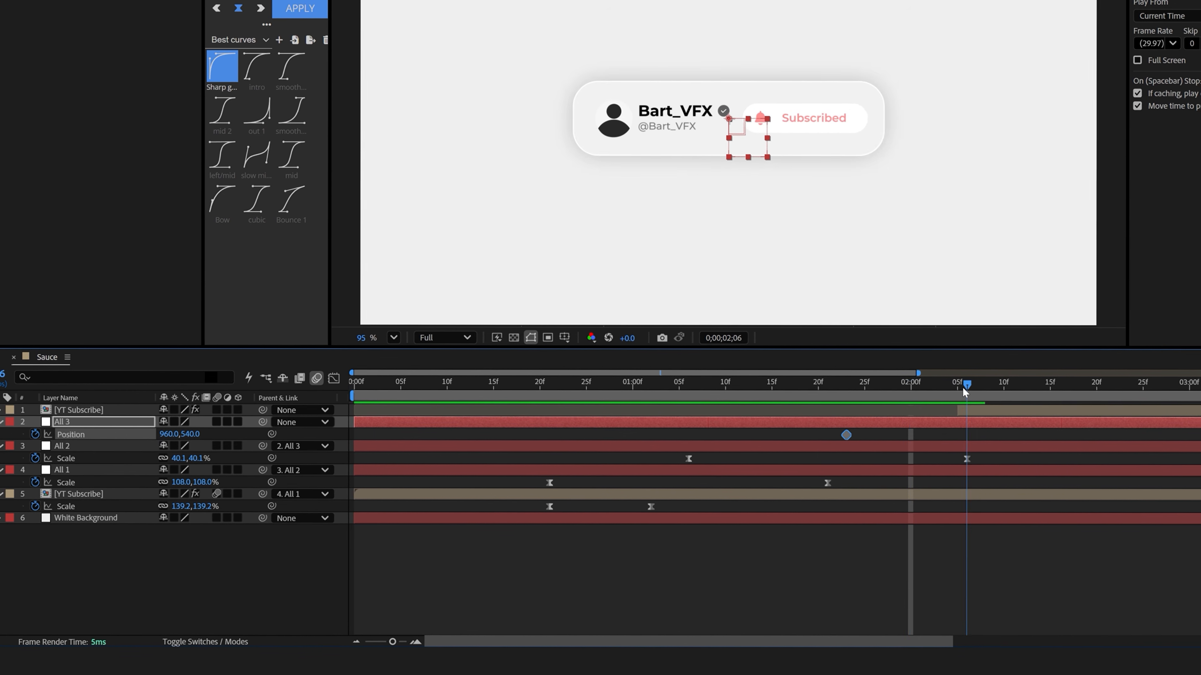
key("space")
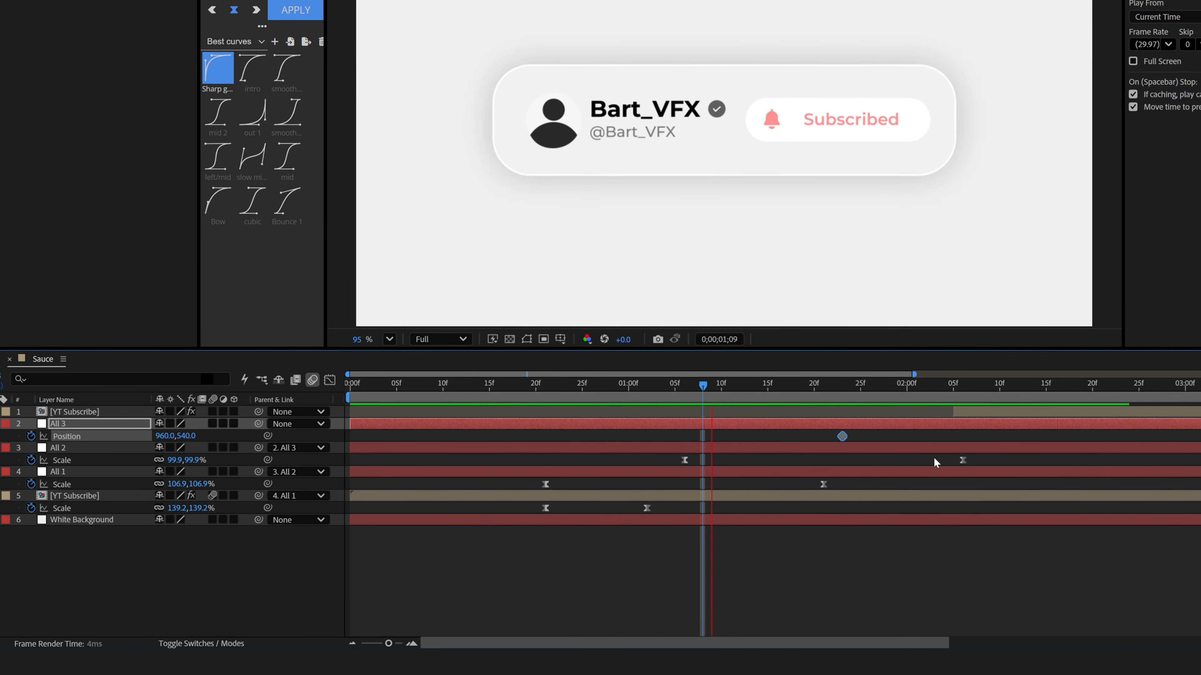
key("space")
- Slide the top YT Subscribe layer so that it starts at 0;00;02;12, and preview the timing
left_click_drag(983, 410, 1029, 408)
left_click_drag(940, 384, 738, 382)
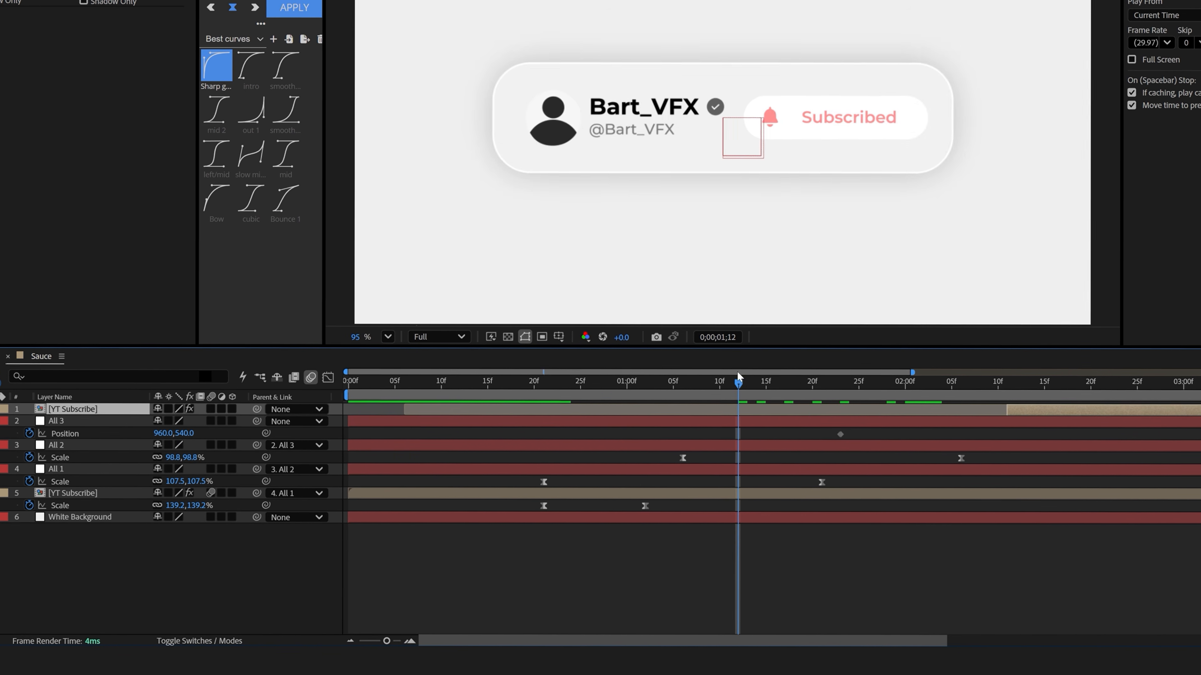
key("space")
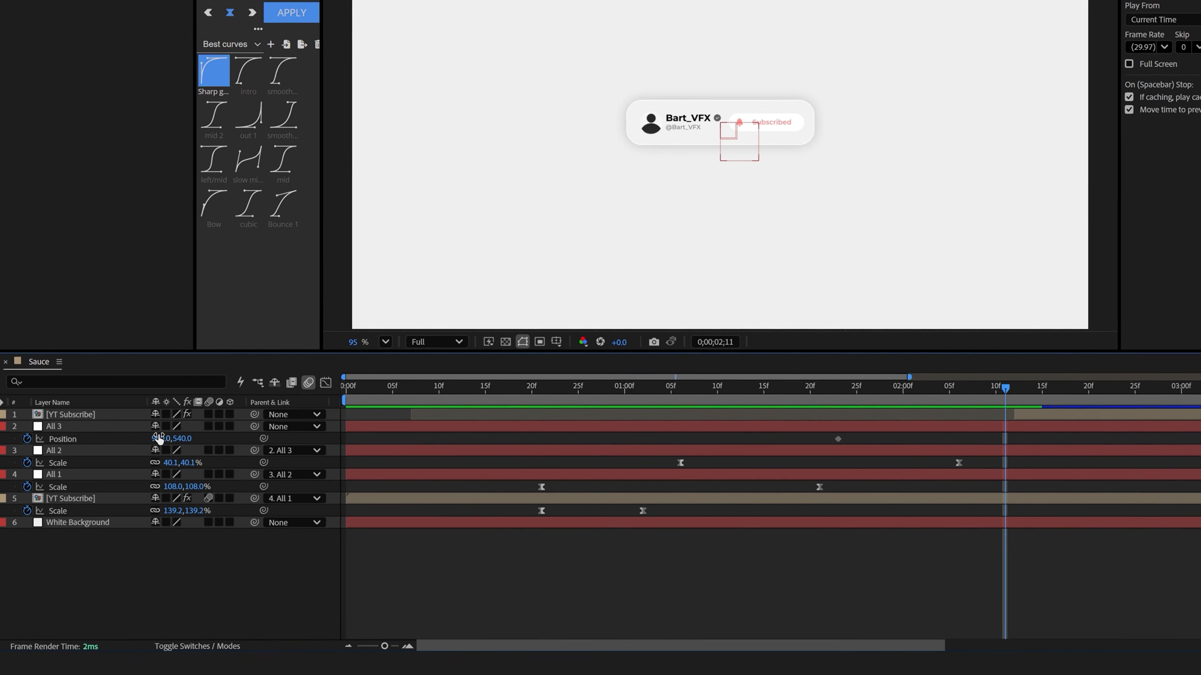
- Set All 3's X position to 313 at 0;00;02;11 and apply Easy Ease to both Position keyframes
left_click_drag(159, 440, 76, 439)
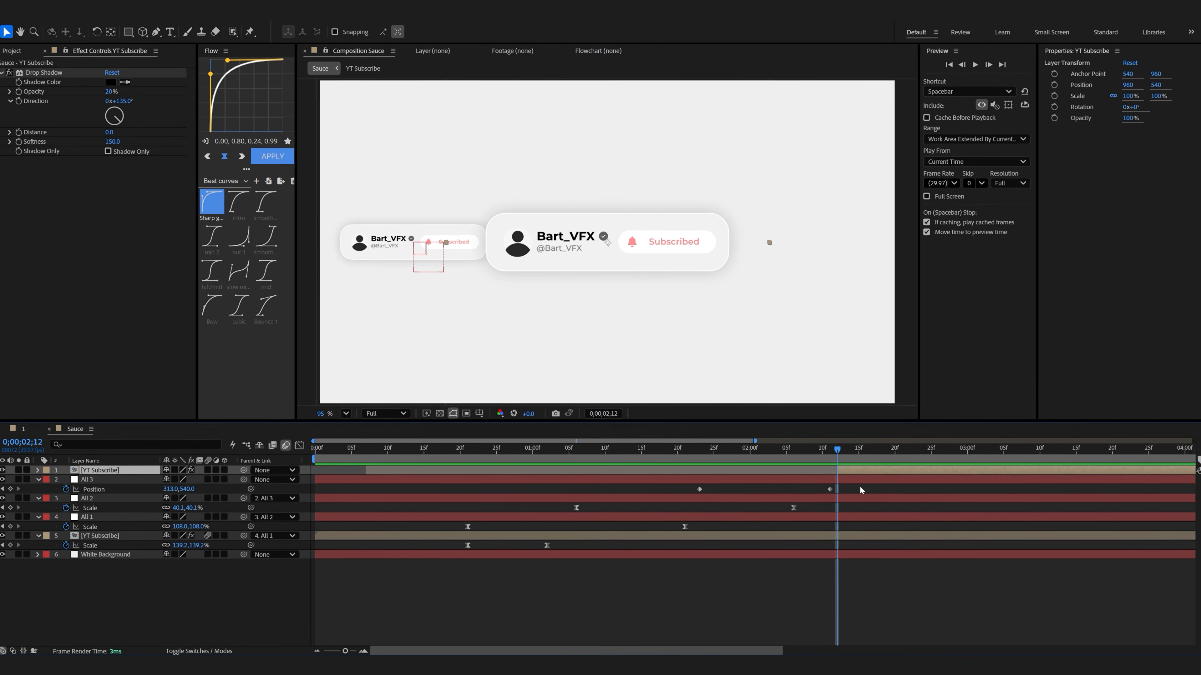
left_click_drag(866, 488, 570, 497)
key("F9")
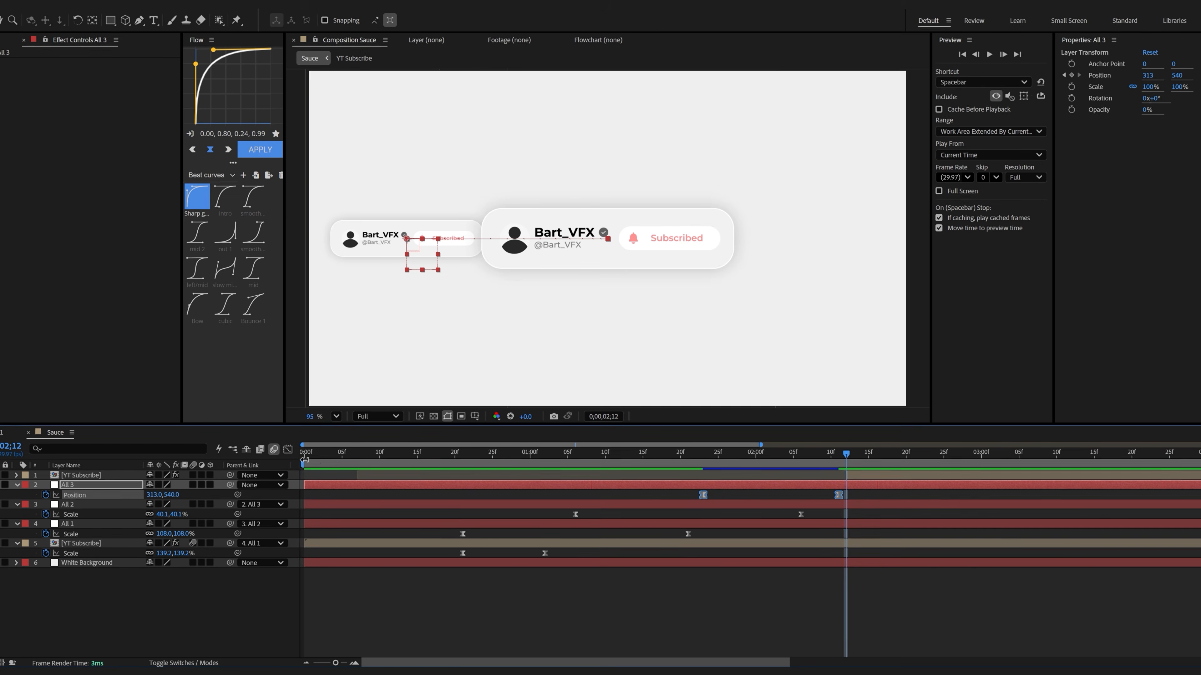
- Show All 3's Position in the Graph Editor, examine its speed graph and switch to the value graph
key("shift+F3")
left_click_drag(213, 204, 915, 521)
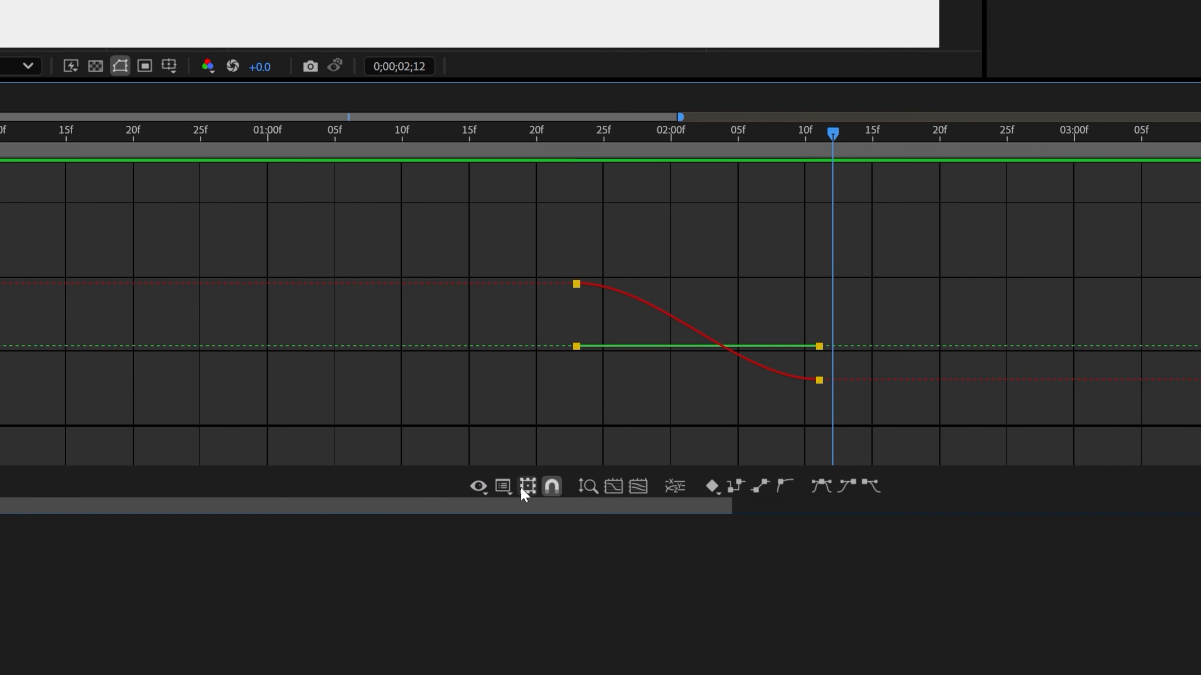
left_click(526, 489)
left_click(610, 334)
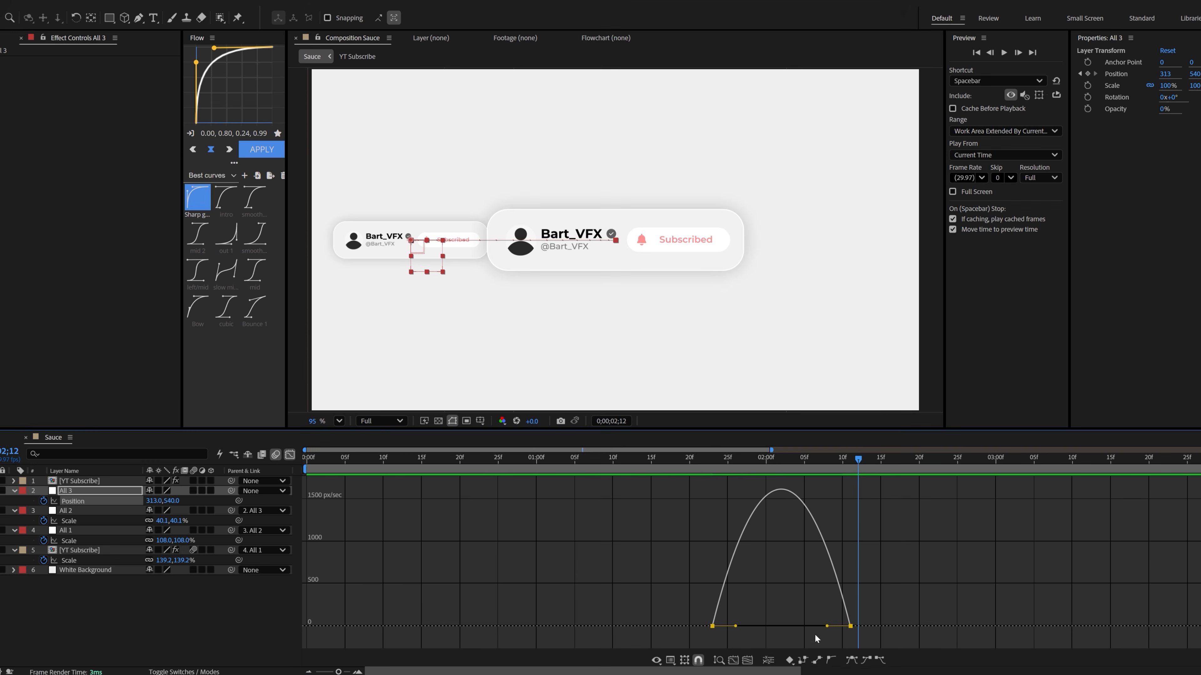
left_click(670, 660)
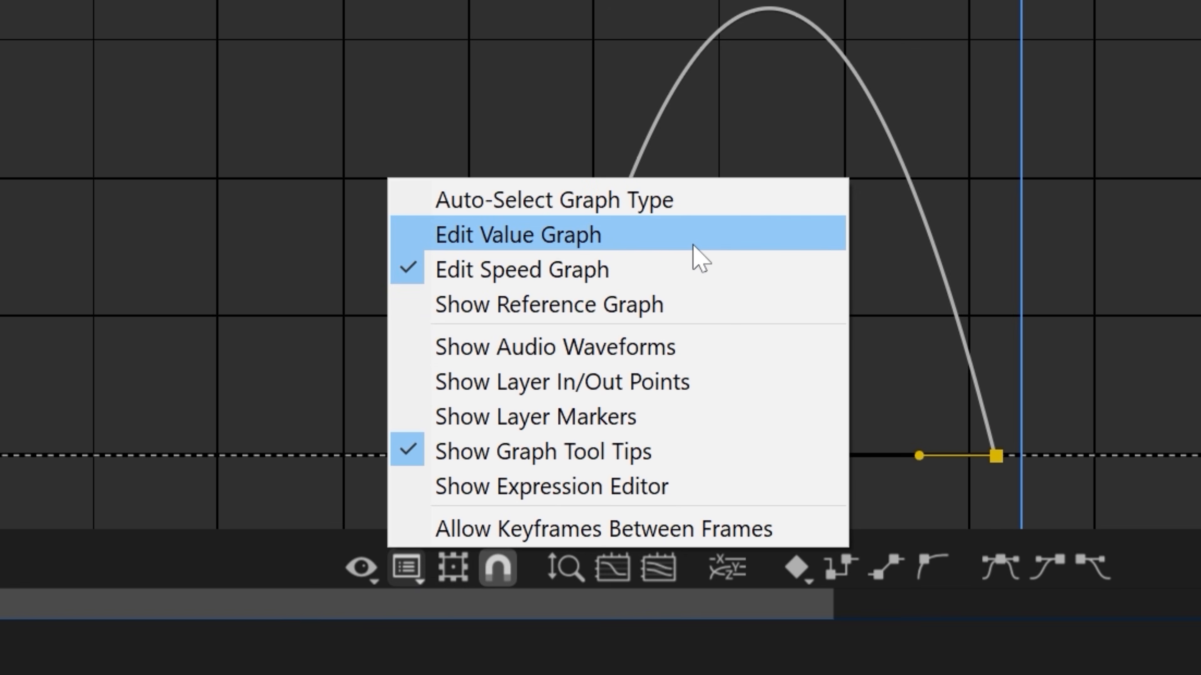
left_click(693, 246)
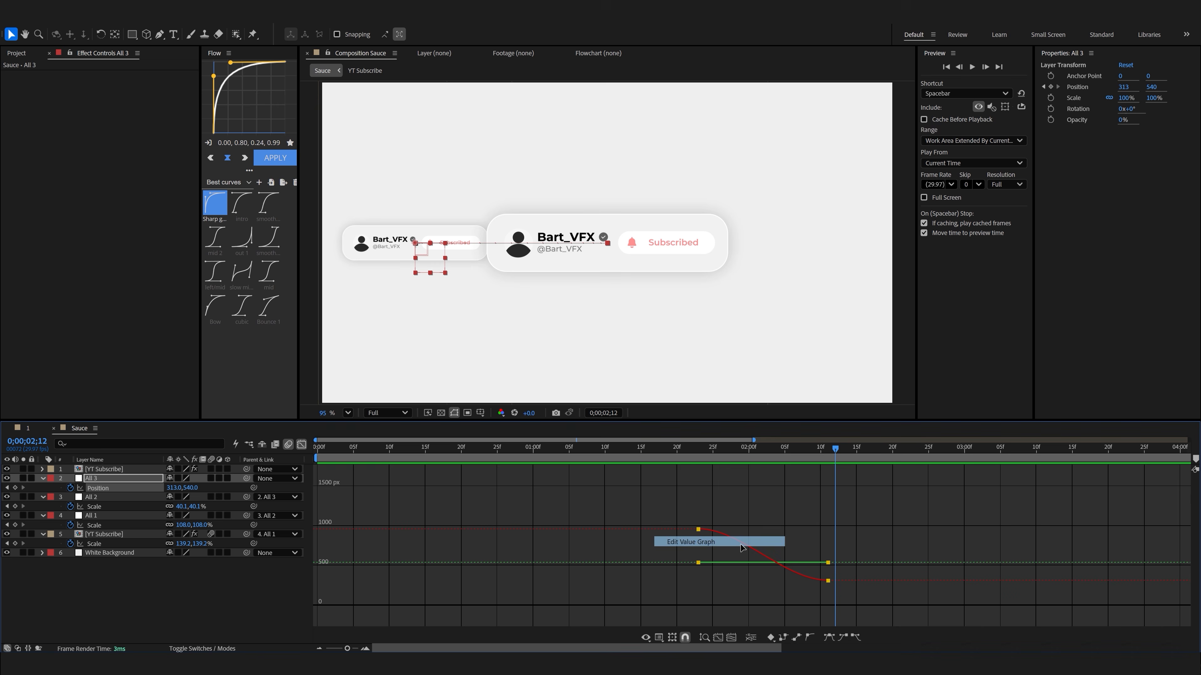
- Try to adjust the easing of All 3's Position keyframes directly on the value graph
left_click_drag(650, 500, 831, 583)
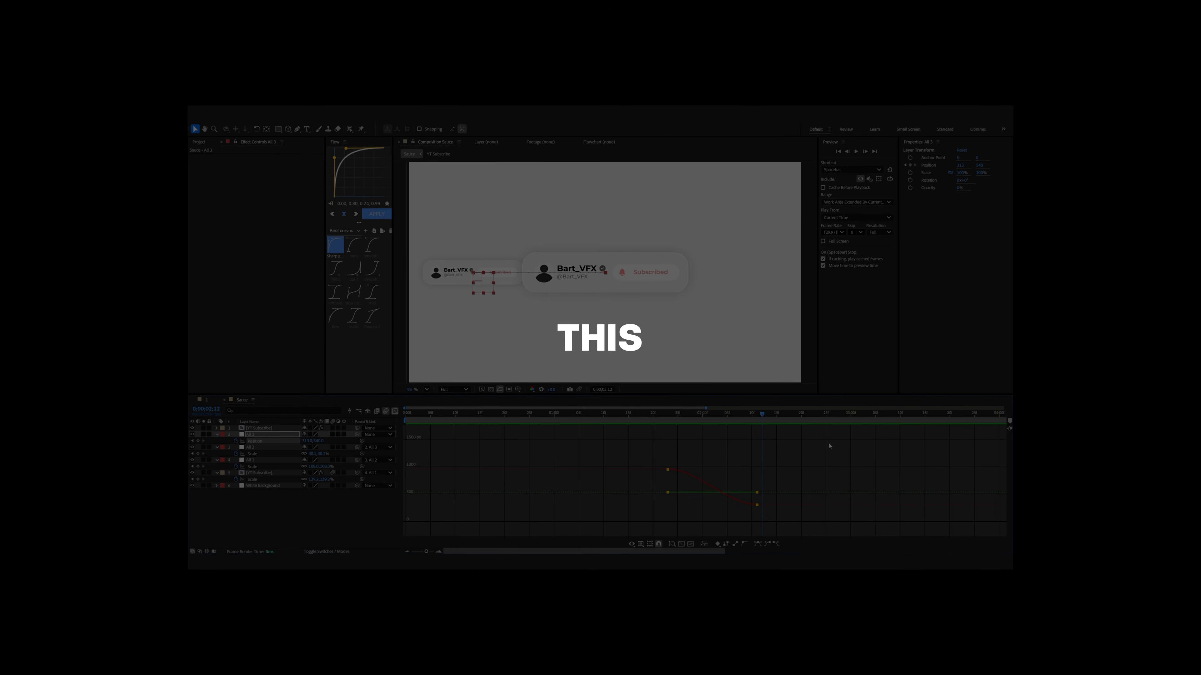
left_click(830, 446)
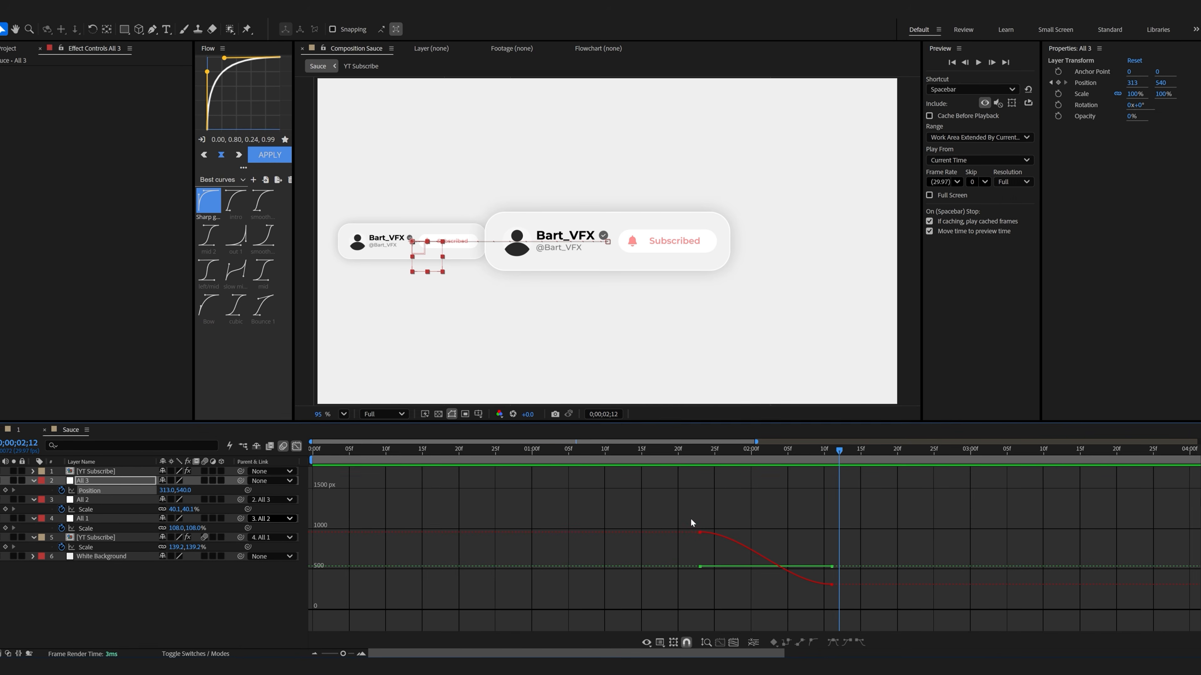
left_click_drag(685, 521, 733, 549)
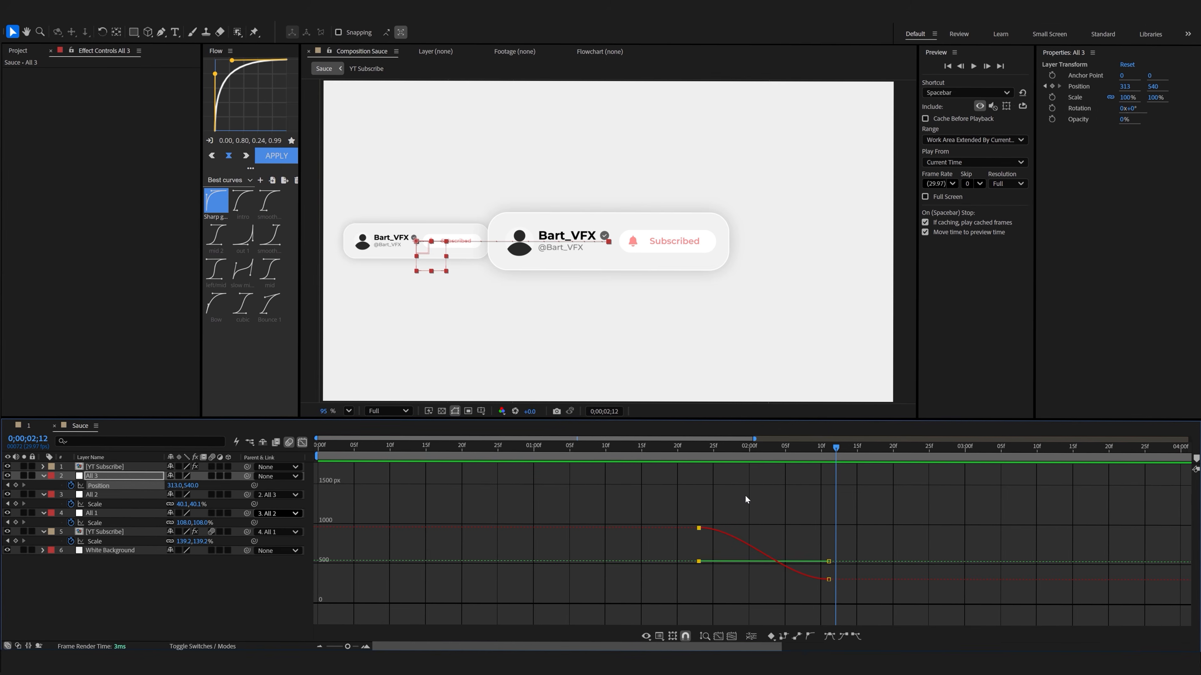
left_click_drag(523, 200, 329, 321)
left_click_drag(677, 537, 676, 539)
- Separate All 3's Position into X and Y dimensions
left_click(99, 479)
left_click(99, 485)
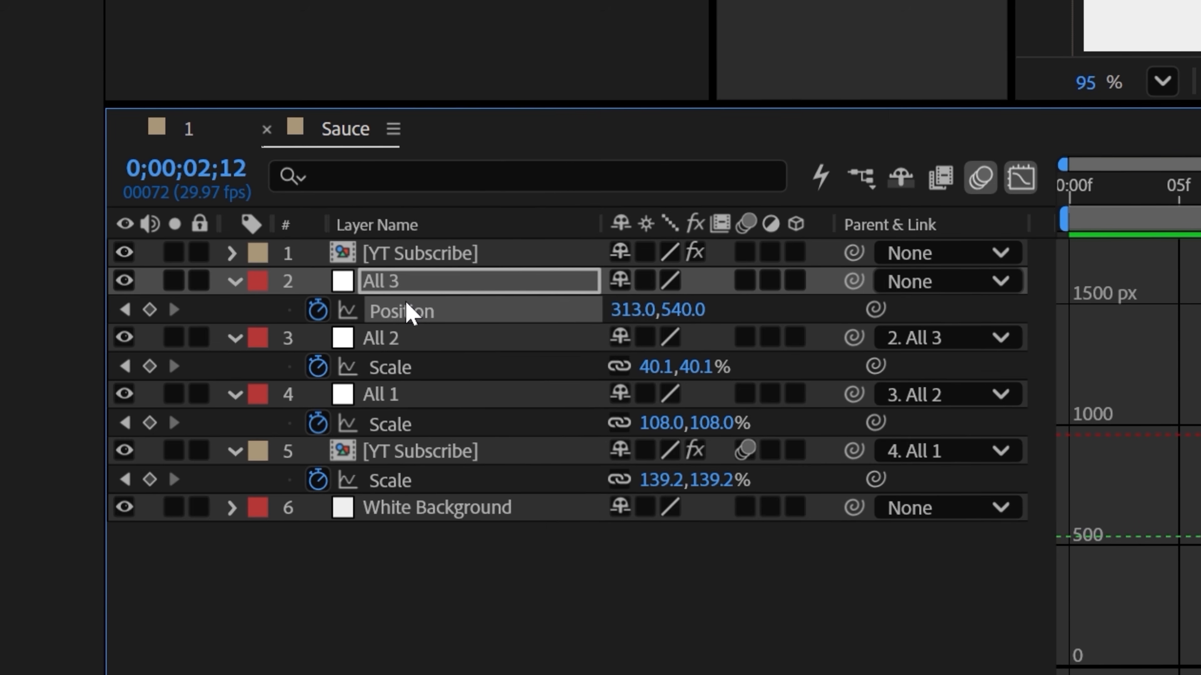
right_click(447, 315)
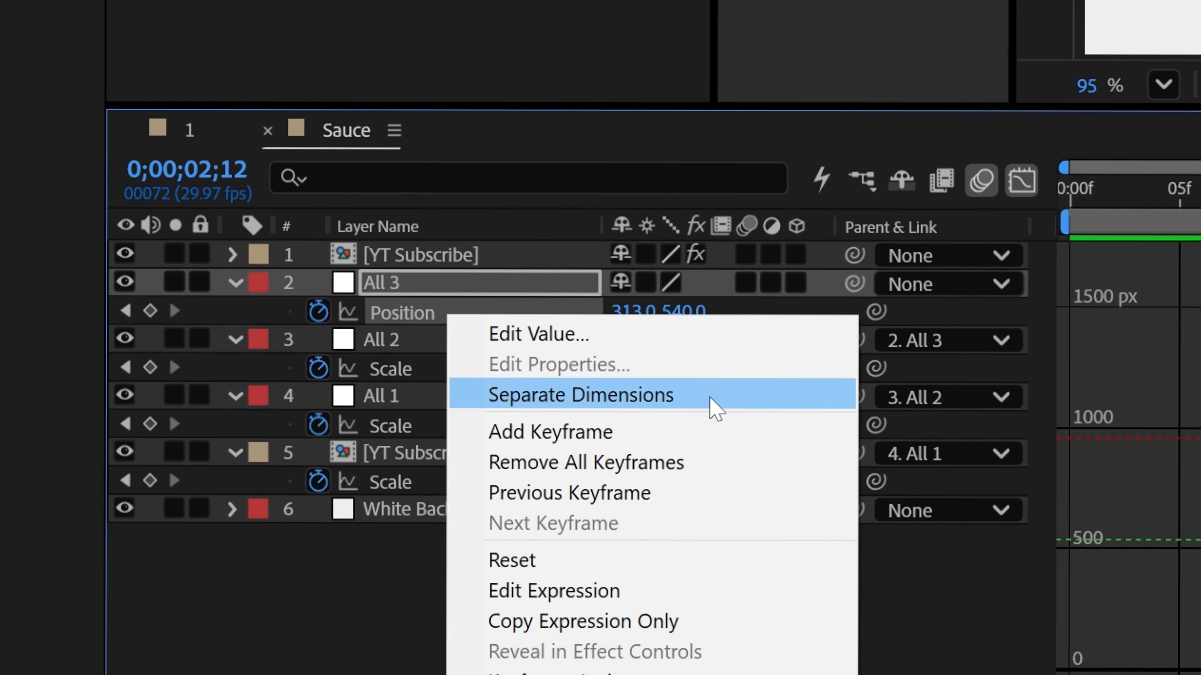
left_click(714, 399)
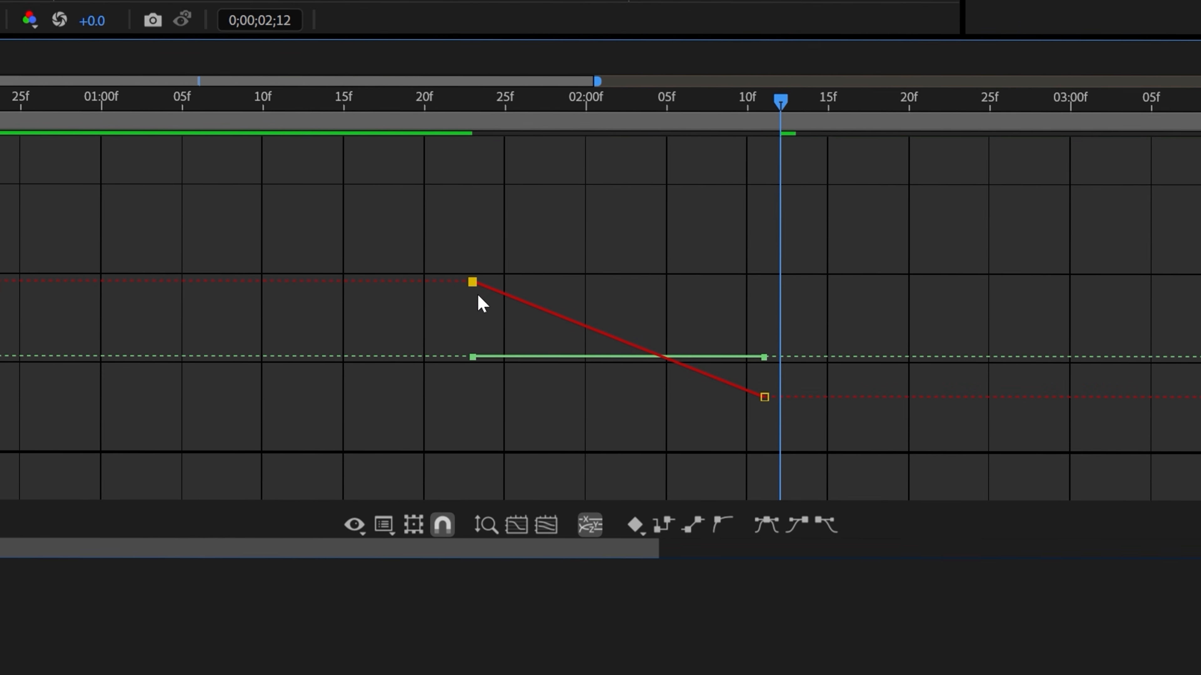
- Lengthen both keyframe handles of All 3's X Position curve into a steep S-shape and preview the slide
left_click_drag(473, 282, 536, 370)
left_click_drag(607, 337, 672, 279)
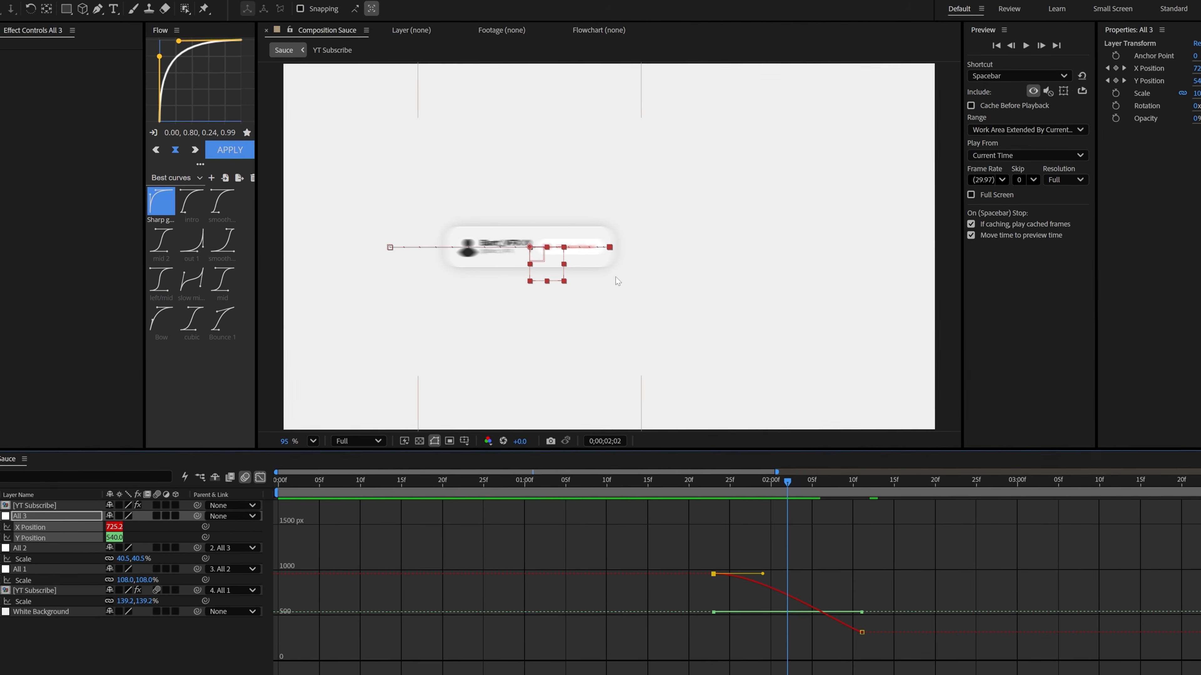
left_click_drag(794, 547, 663, 642)
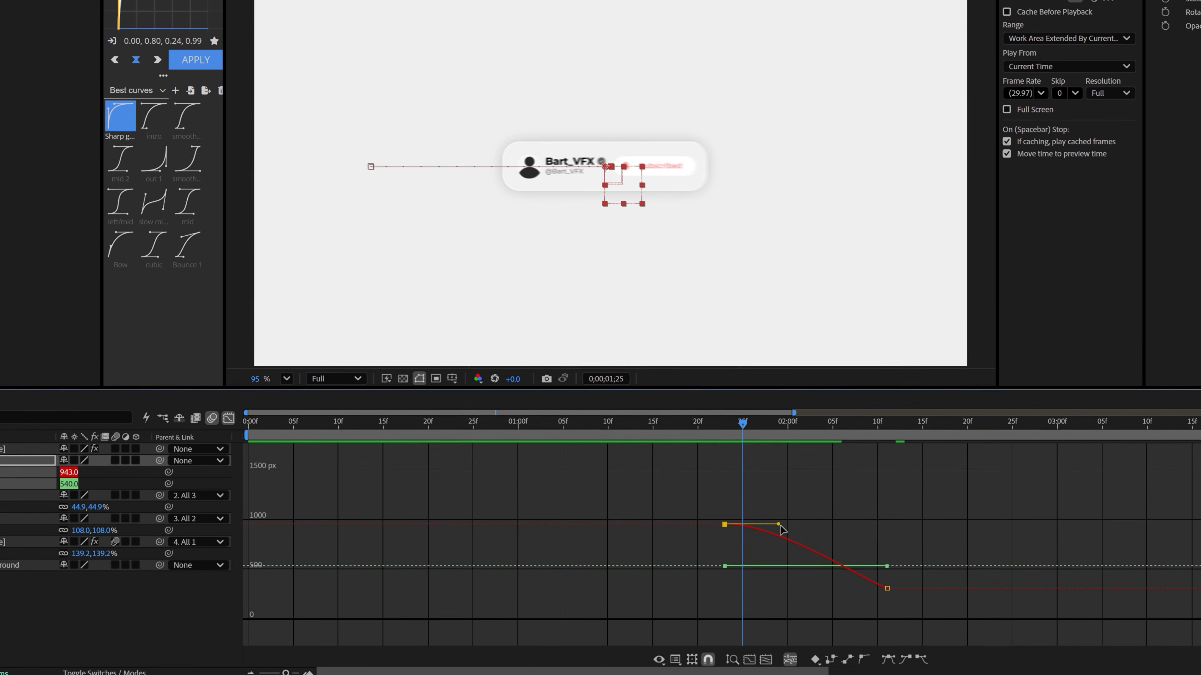
left_click_drag(780, 525, 886, 524)
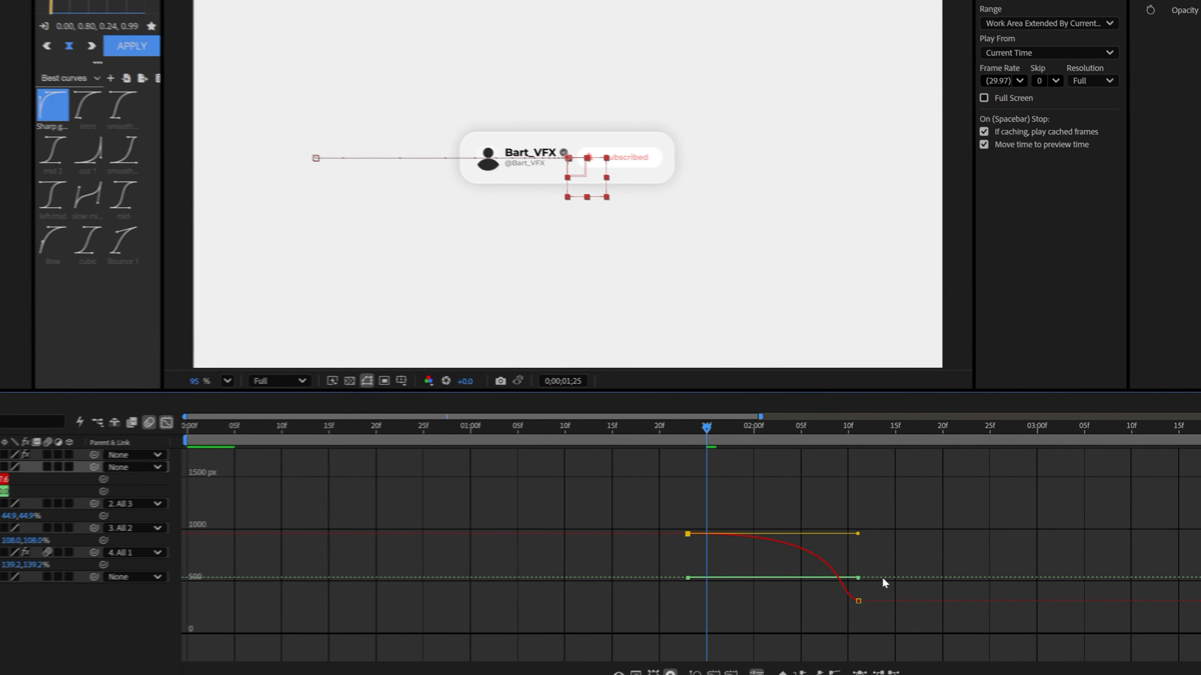
left_click_drag(884, 583, 832, 615)
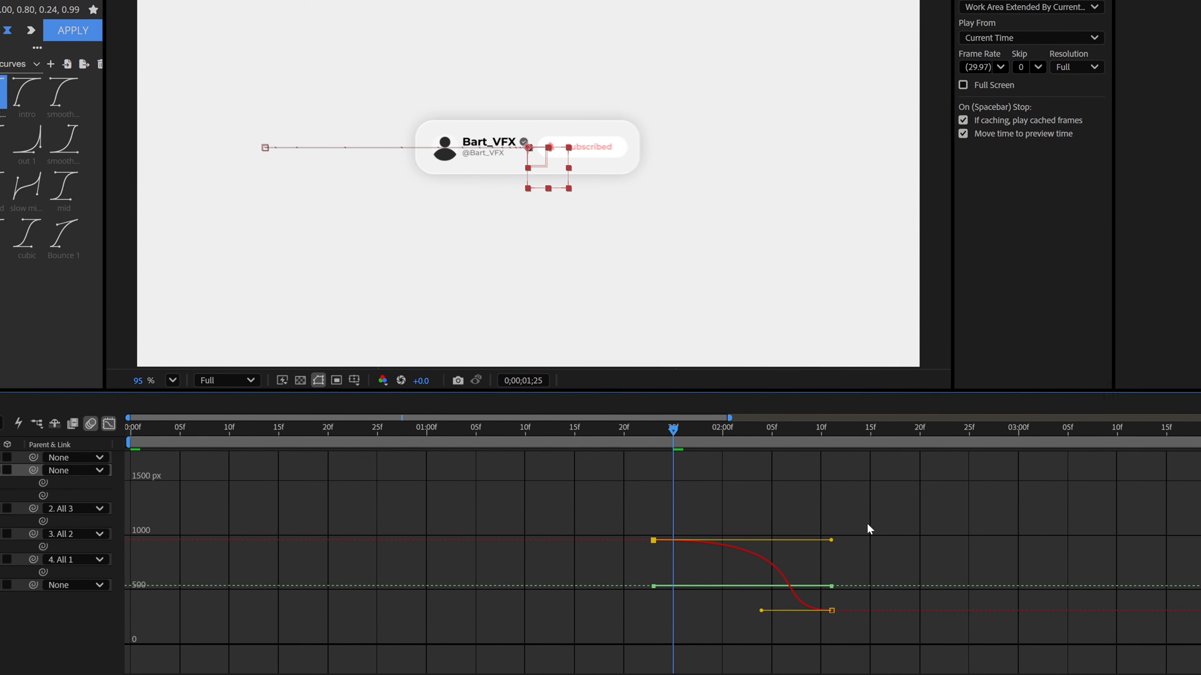
left_click_drag(673, 431, 583, 437)
key("space")
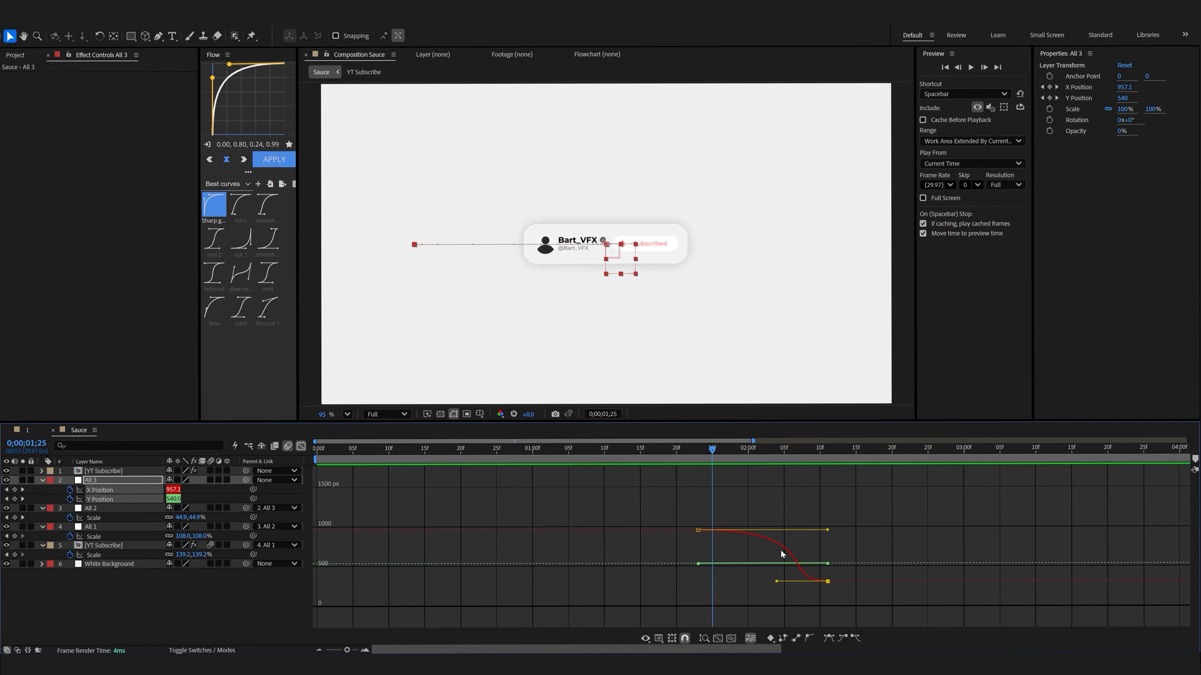
- Undo the X Position curve edits and the separation of All 3's Position dimensions
key("ctrl+z")
key("ctrl+z")
key("ctrl+z")
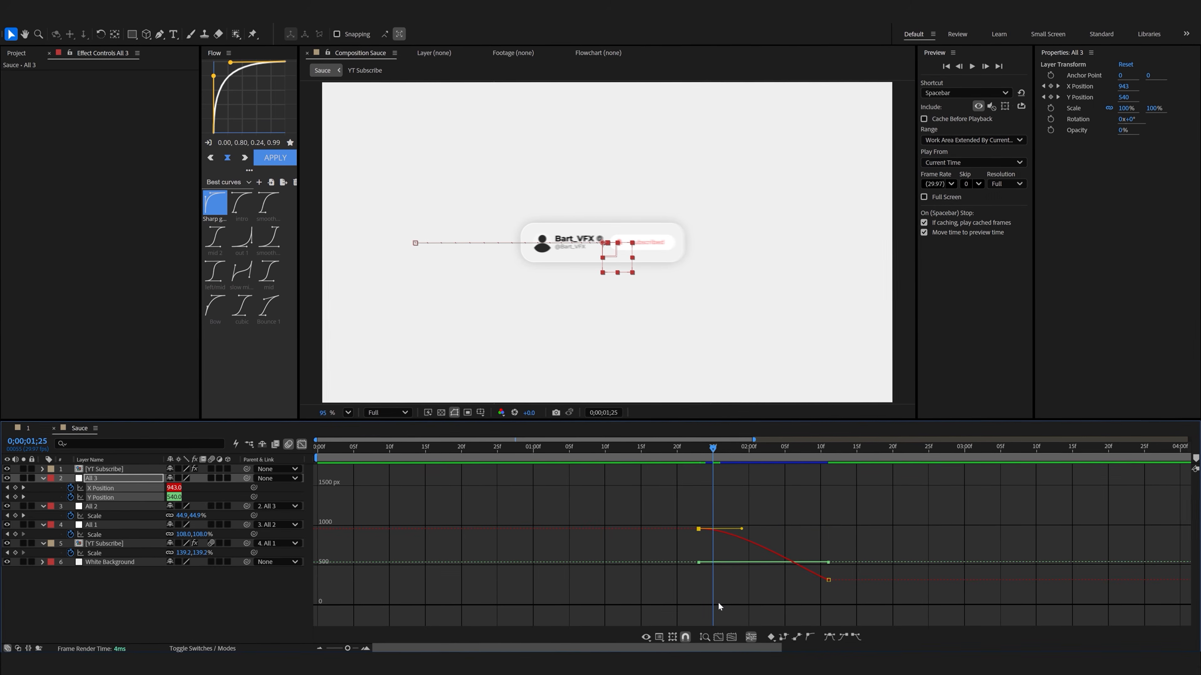
key("ctrl+z")
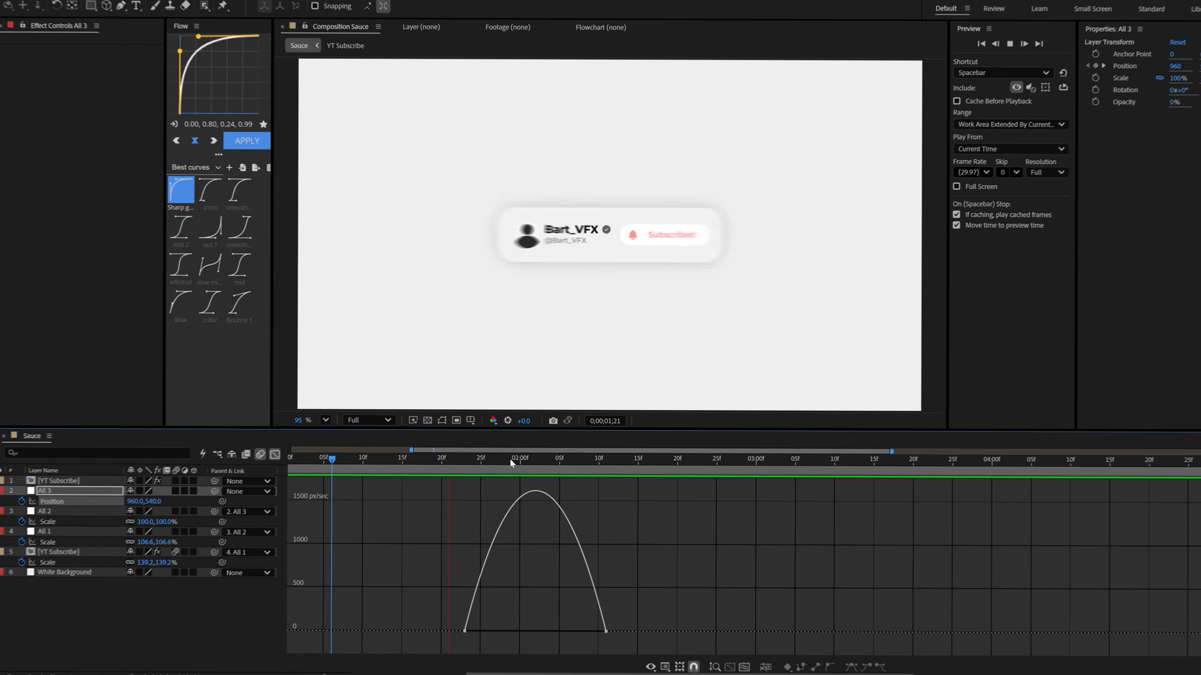
- Reshape the speed graph of All 3's Position so the slide starts slowly and peaks sharply just before its last keyframe
key("space")
left_click_drag(591, 474, 508, 538)
left_click_drag(413, 635, 459, 674)
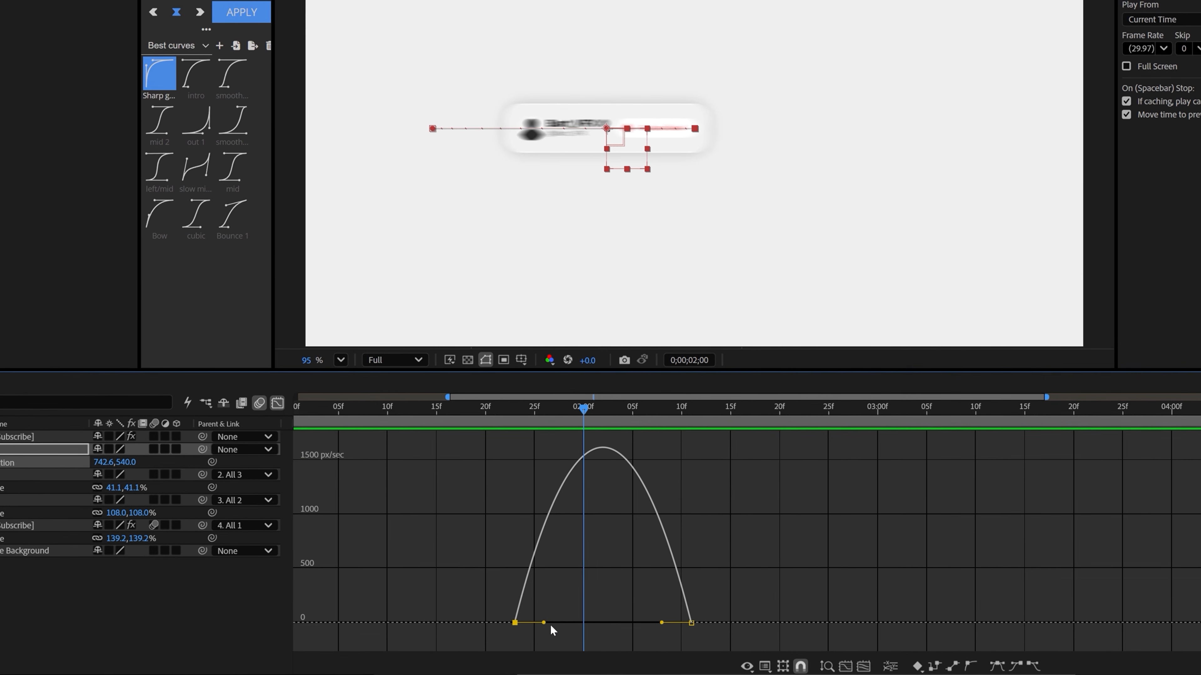
left_click_drag(544, 623, 603, 622)
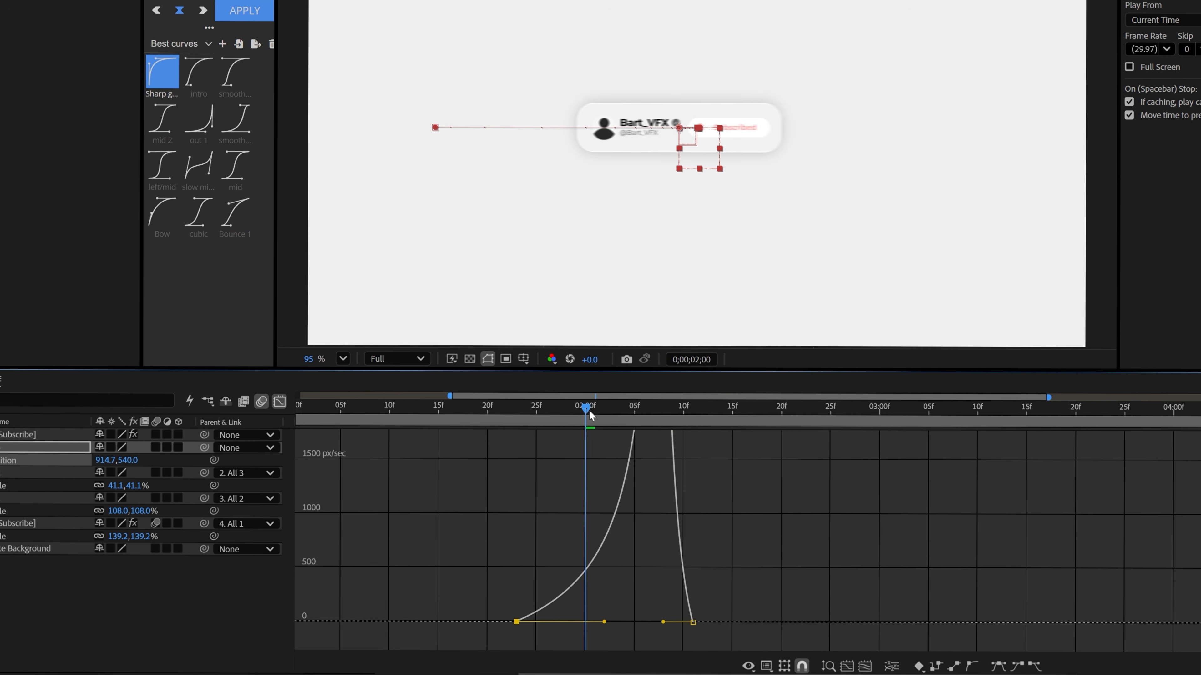
left_click_drag(590, 415, 553, 427)
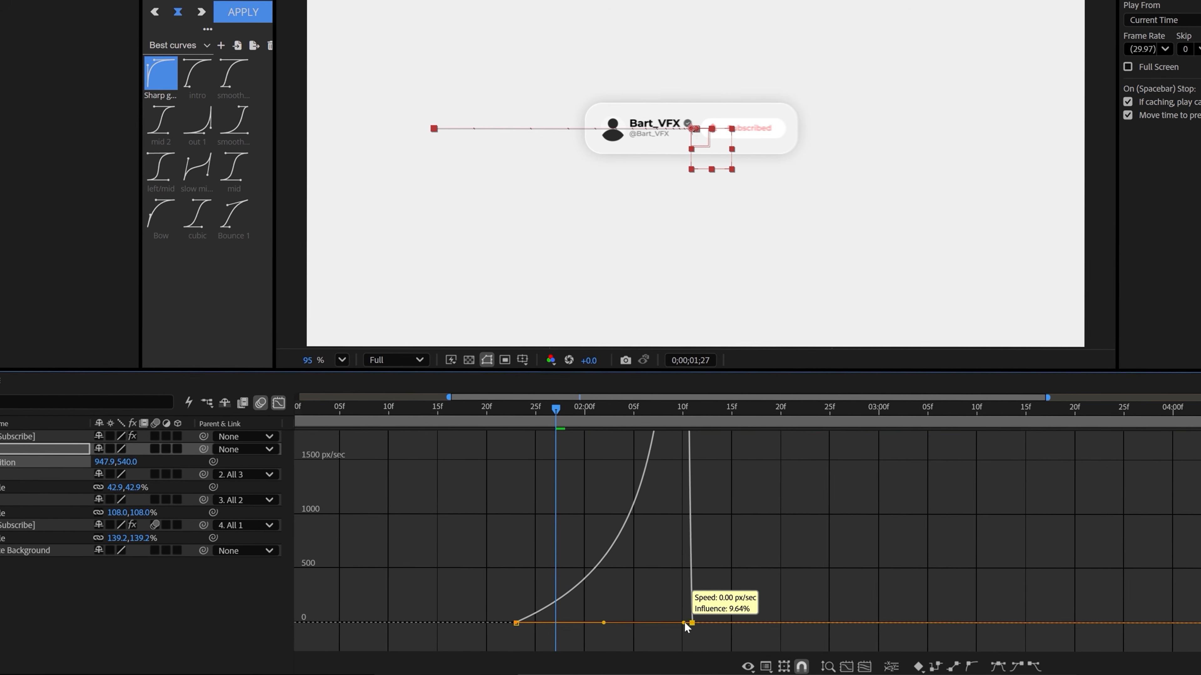
left_click_drag(556, 409, 525, 432)
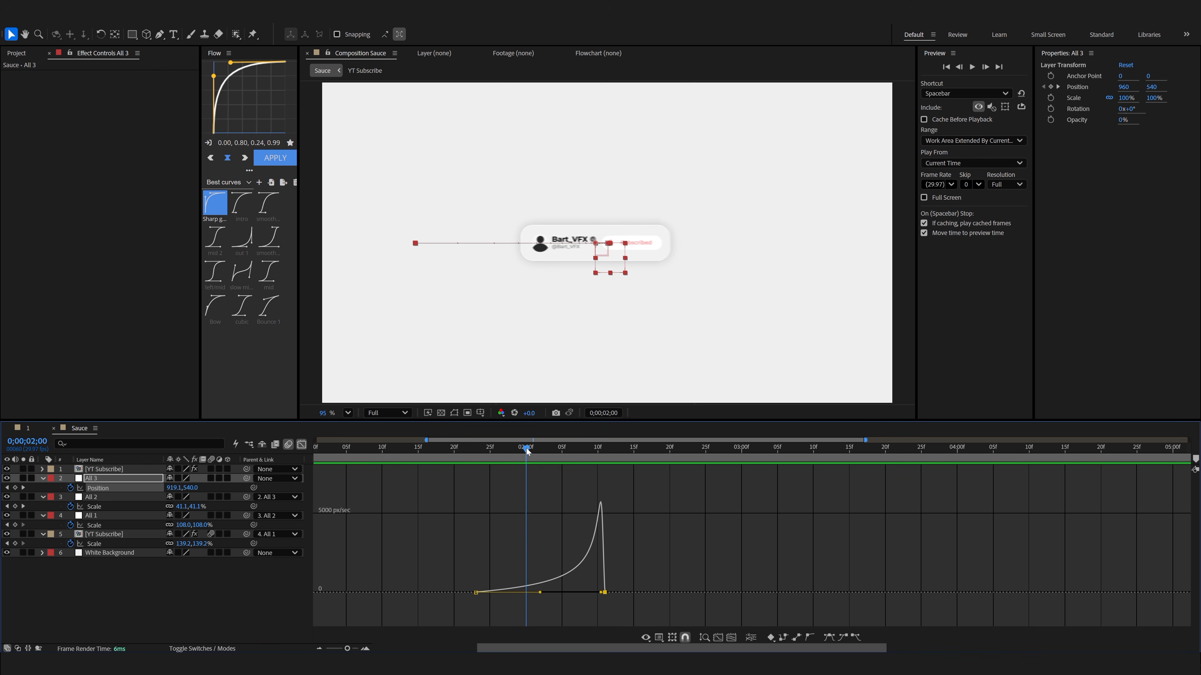
left_click_drag(577, 466, 603, 460)
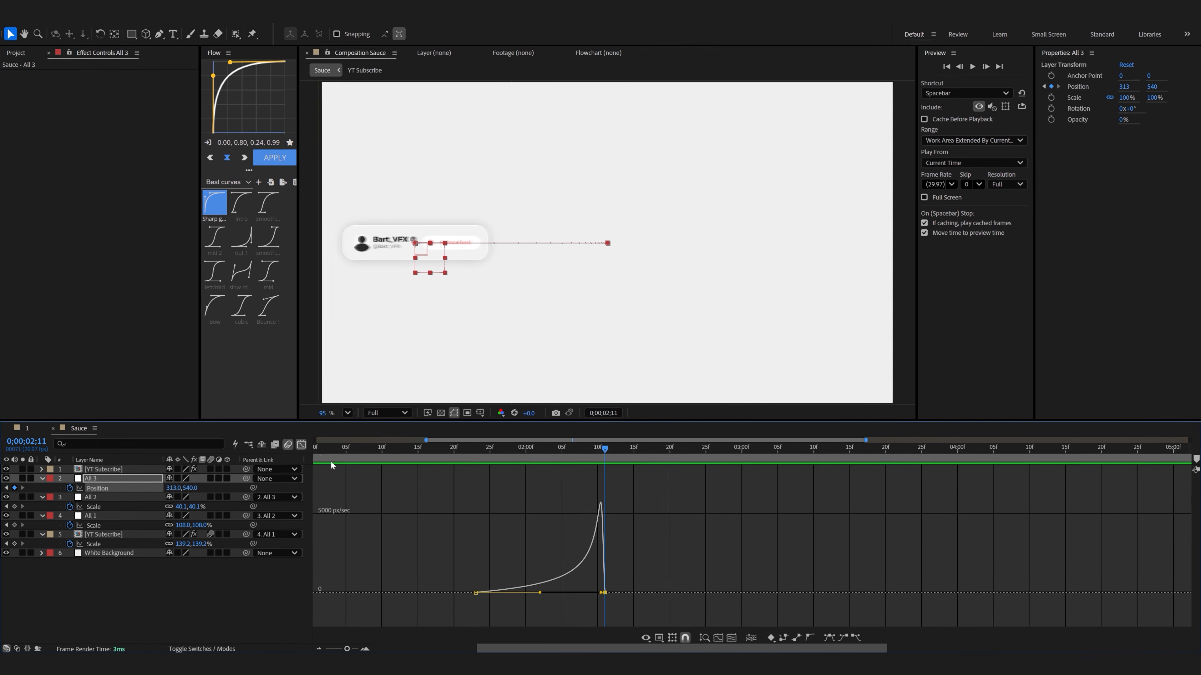
- Trim the lower YT Subscribe layer to end at 0;00;02;11 and preview the animation
left_click(301, 444)
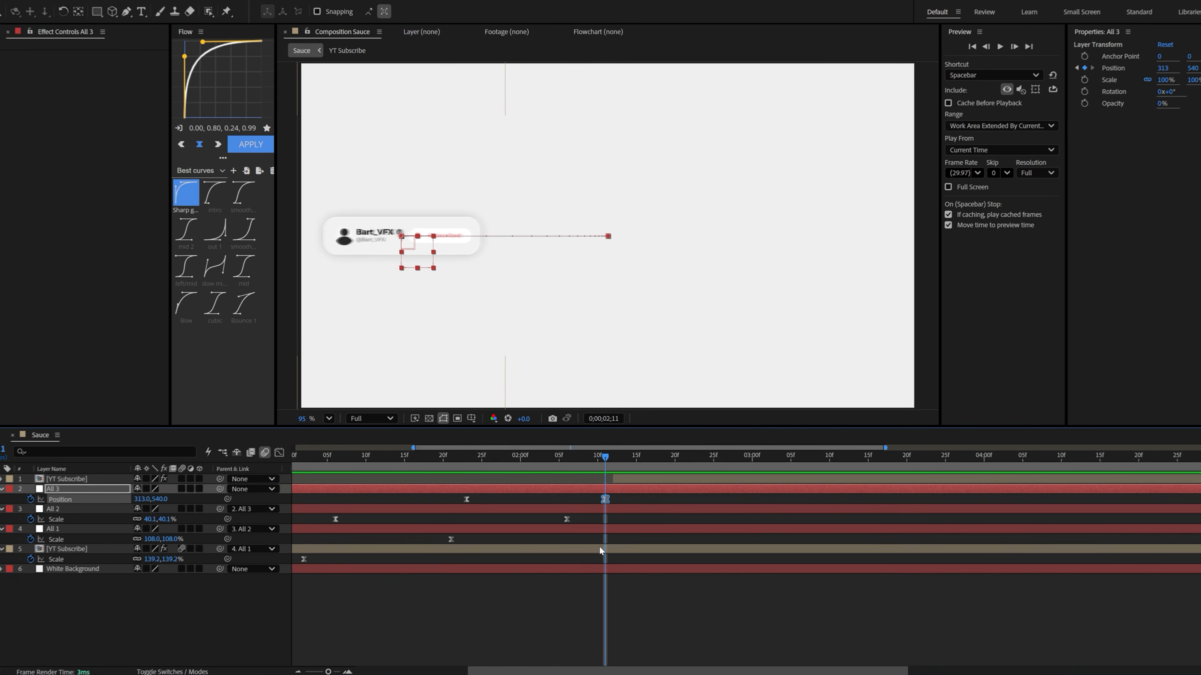
left_click(600, 549)
key("alt+]")
left_click_drag(604, 457, 357, 458)
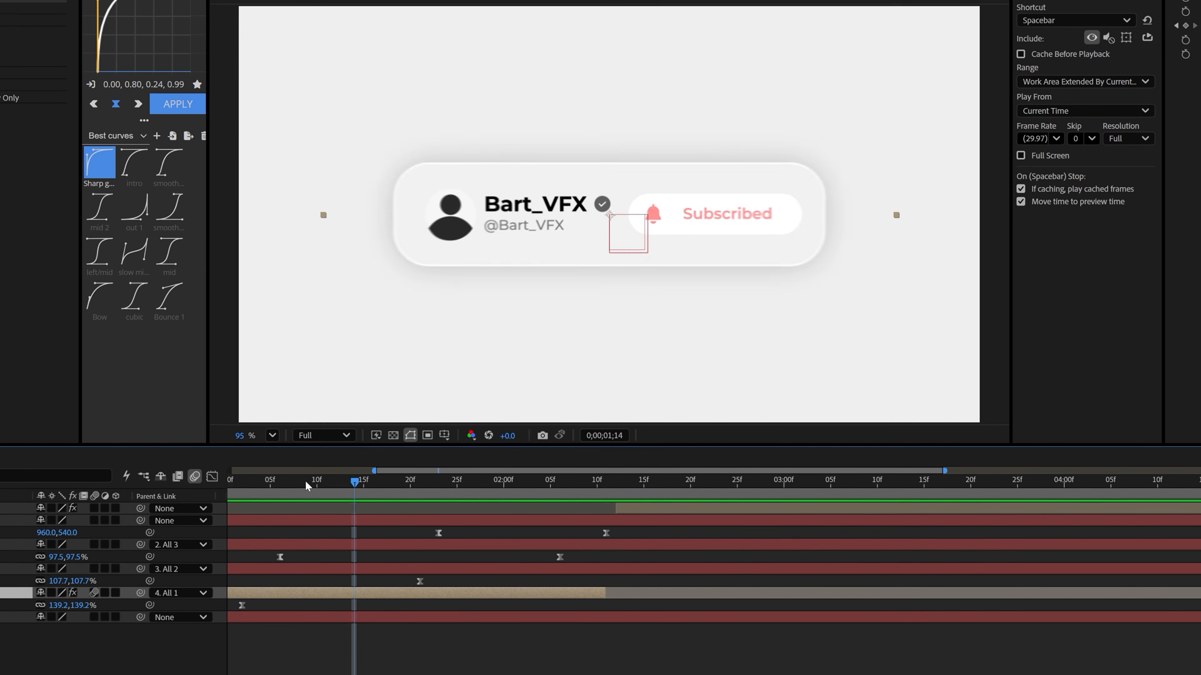
key("space")
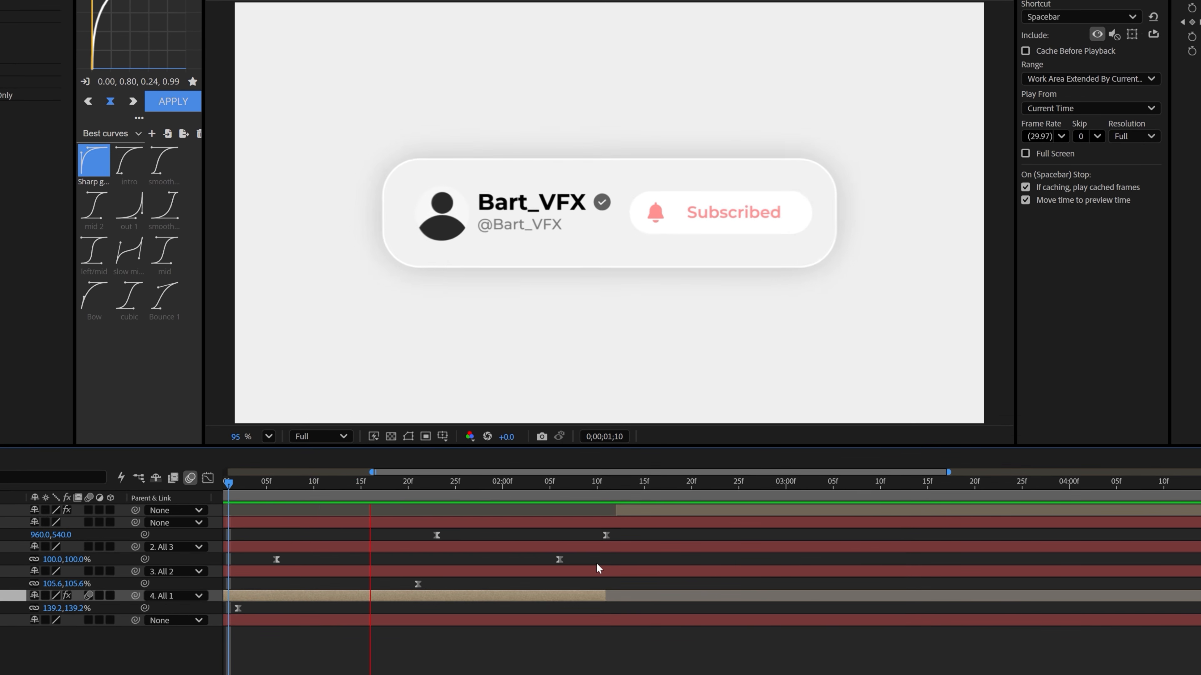
- Scale the upper YT Subscribe layer up to about 150%
left_click(672, 487)
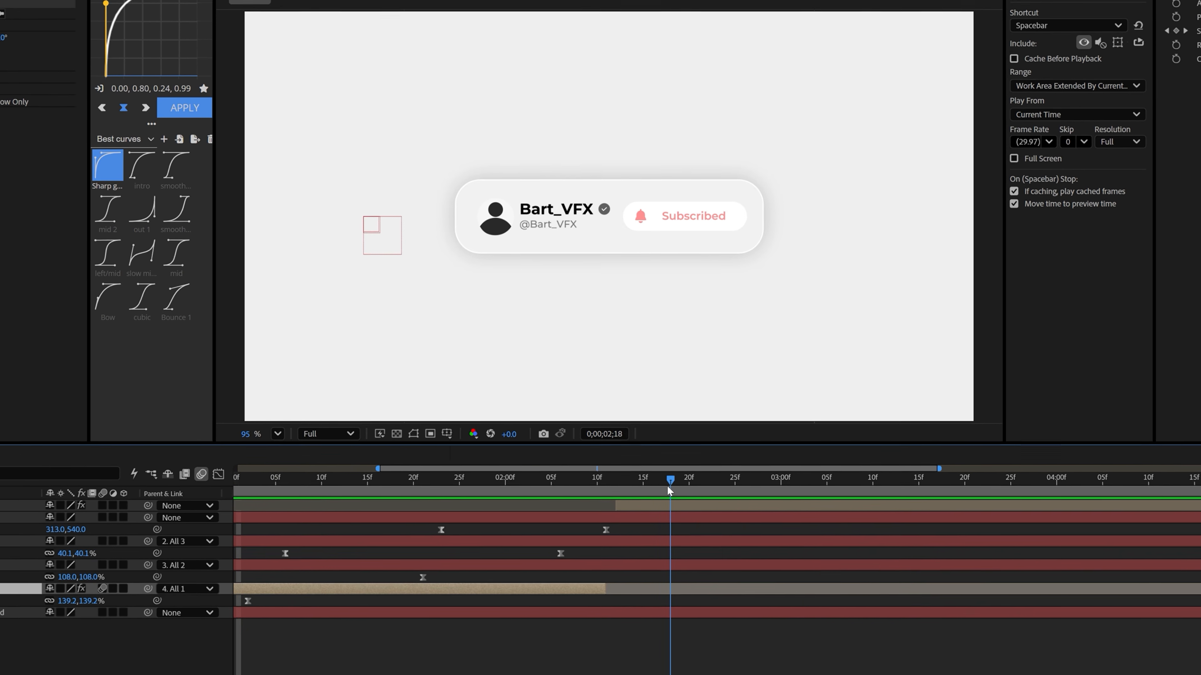
left_click(665, 505)
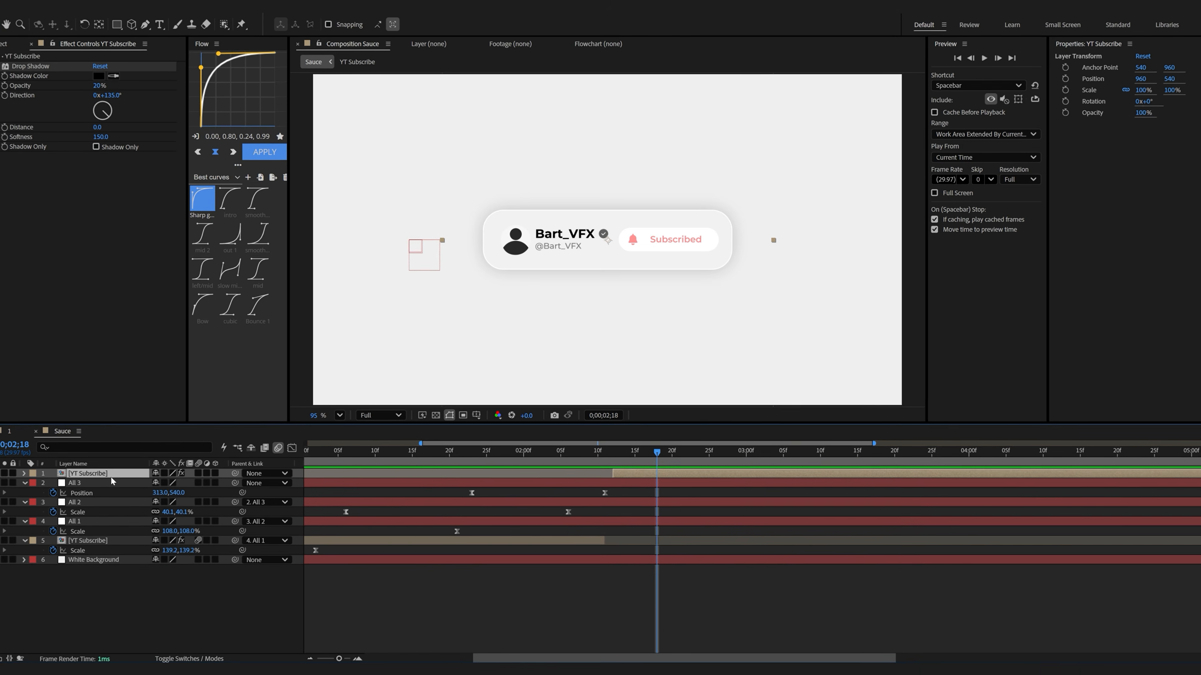
key("s")
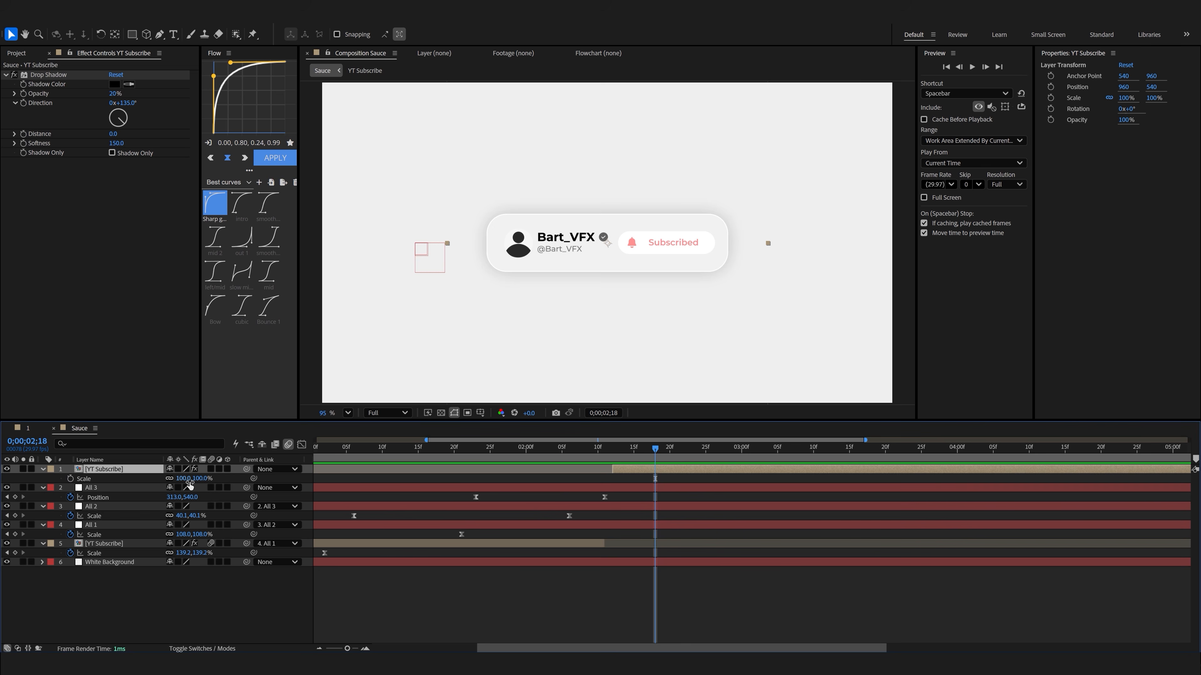
left_click_drag(189, 482, 511, 511)
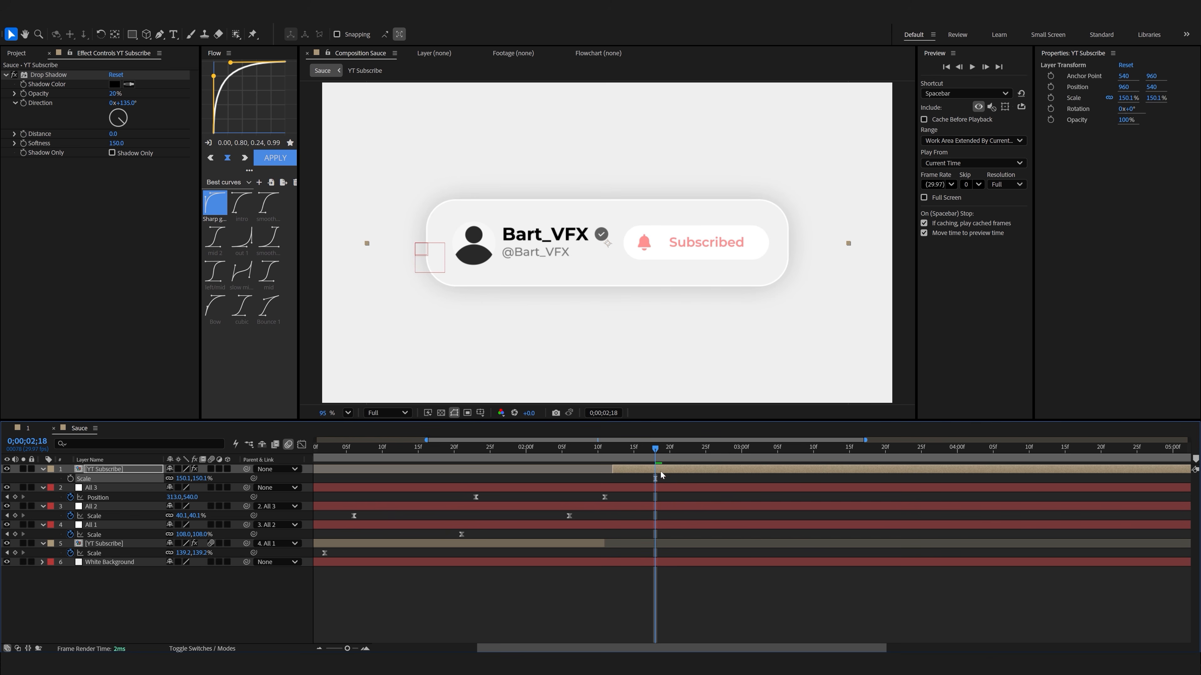
- Keyframe the upper YT Subscribe layer's Position off-screen at 2603.2, 540 at 0;00;02;12 and centred at 960, 540 about 15 frames after that
key("alt+shift+p")
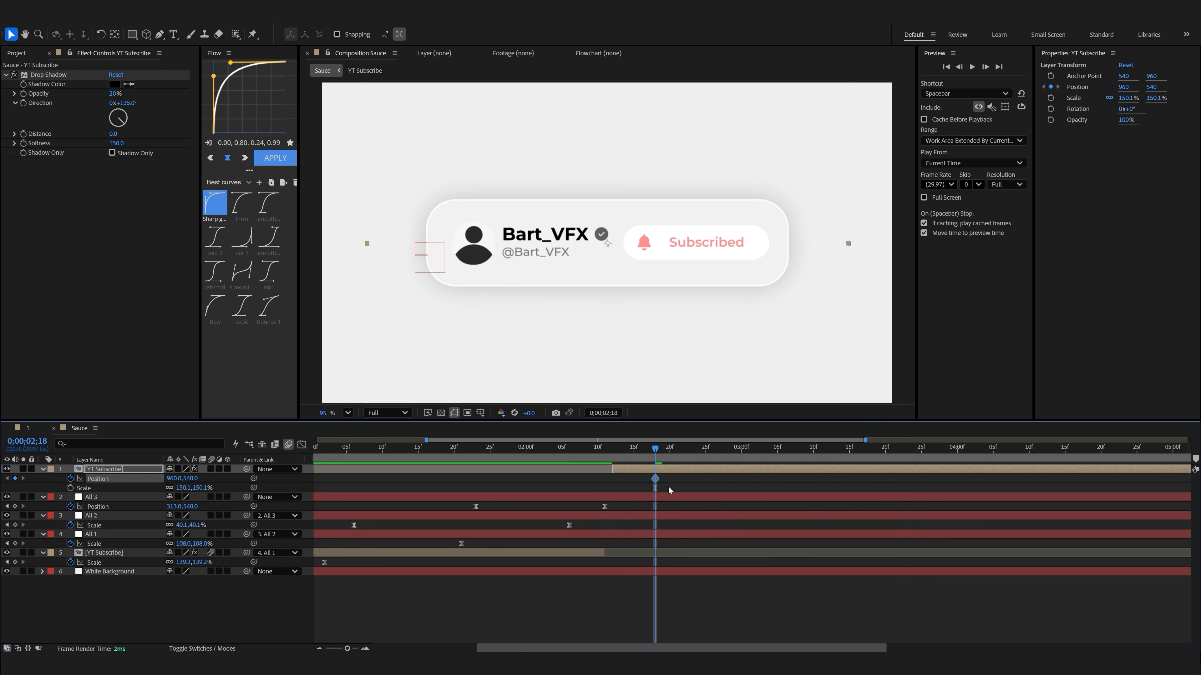
key("u")
left_click_drag(737, 490, 754, 491)
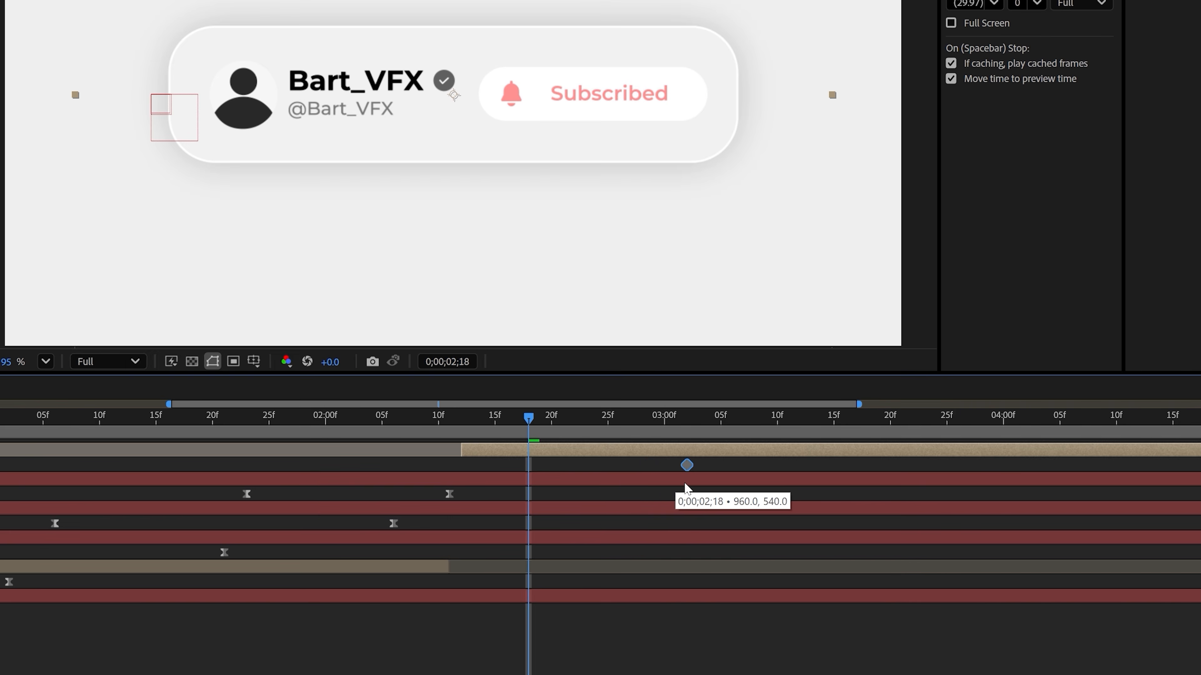
mouse_move(642, 493)
left_mouse_down()
mouse_move(615, 497)
mouse_move(633, 496)
left_mouse_up()
left_click_drag(528, 418, 480, 433)
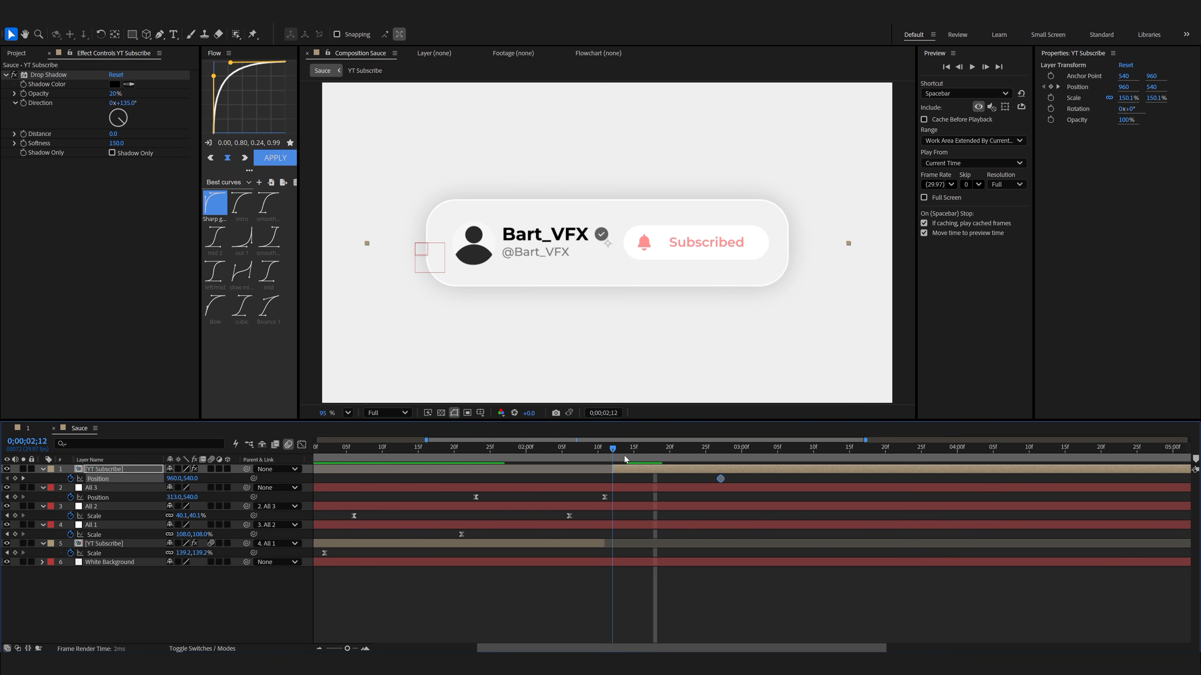
left_click_drag(512, 239, 767, 250)
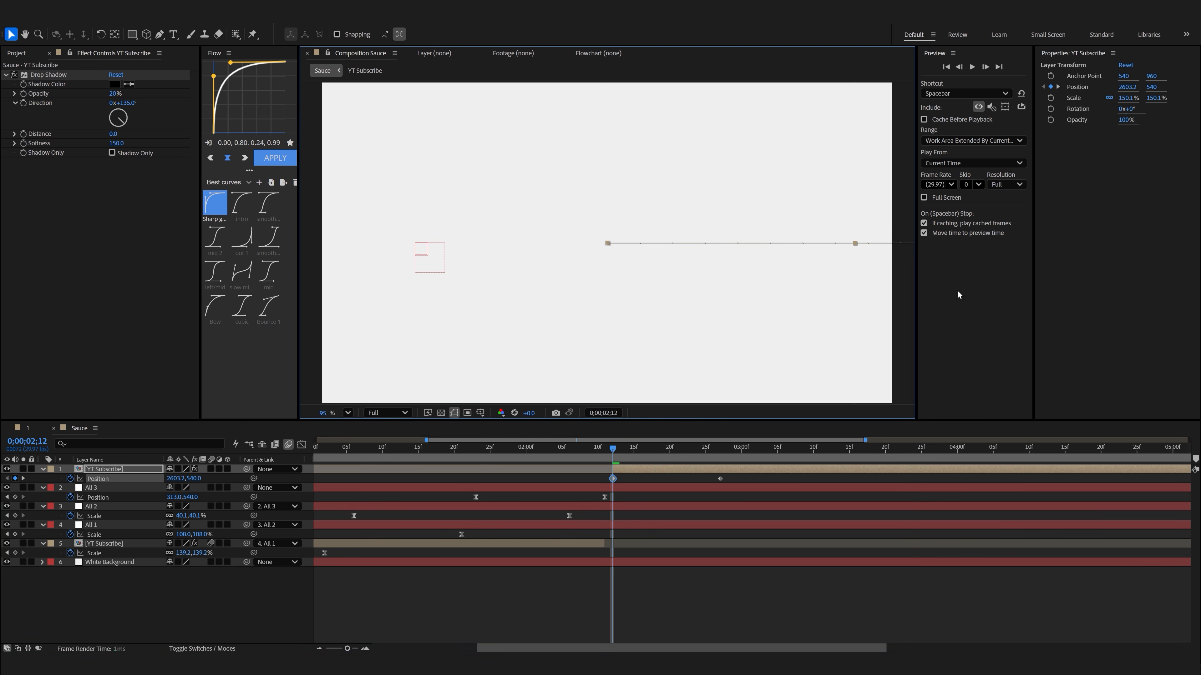
- Ease the upper YT Subscribe layer's two Position keyframes and shape their speed graph into an early peak with a long slow-down
left_click(486, 453)
left_click_drag(674, 458, 723, 460)
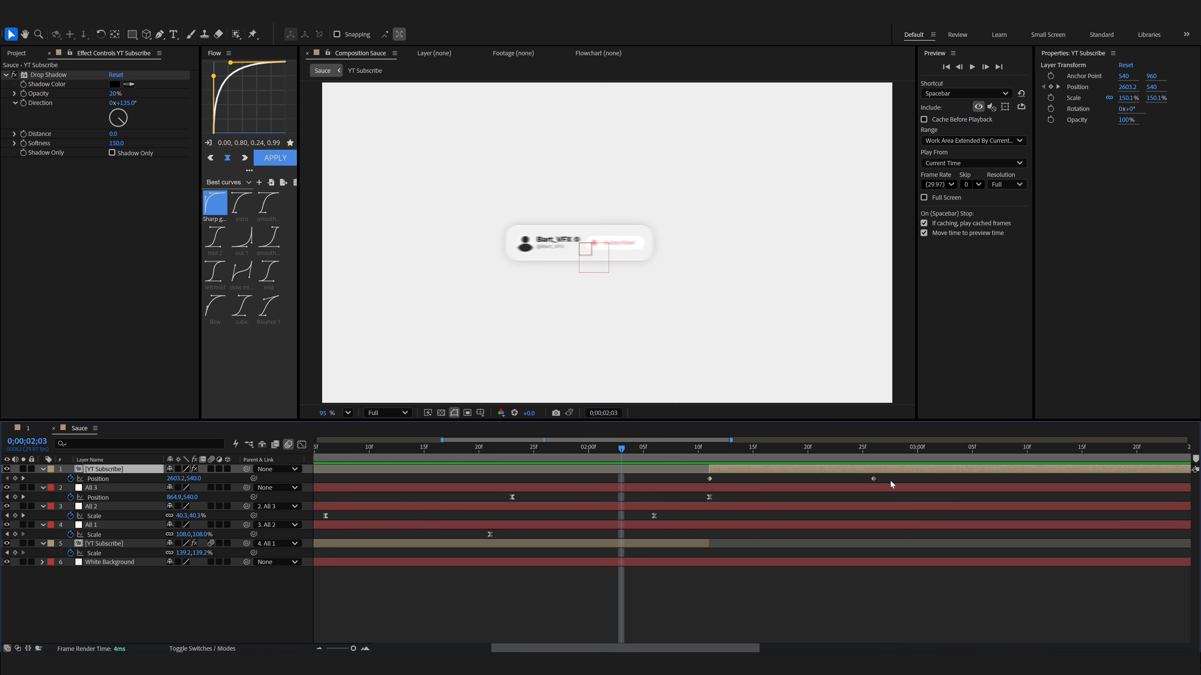
left_click_drag(895, 479, 611, 483)
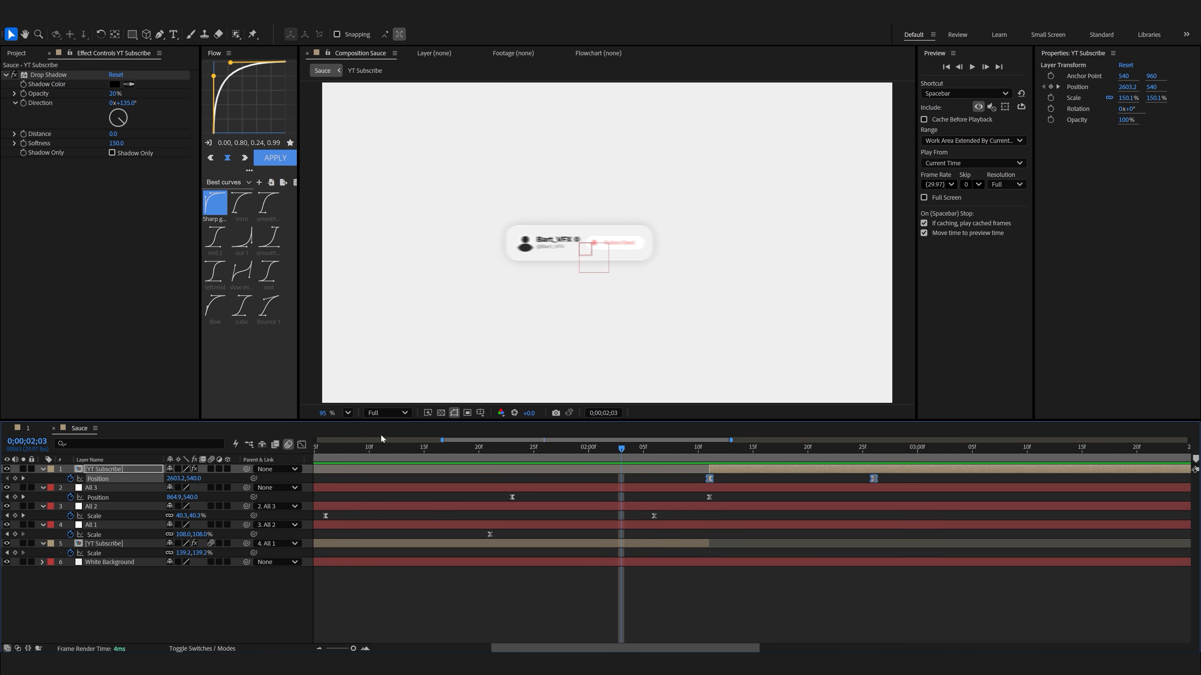
left_click(301, 445)
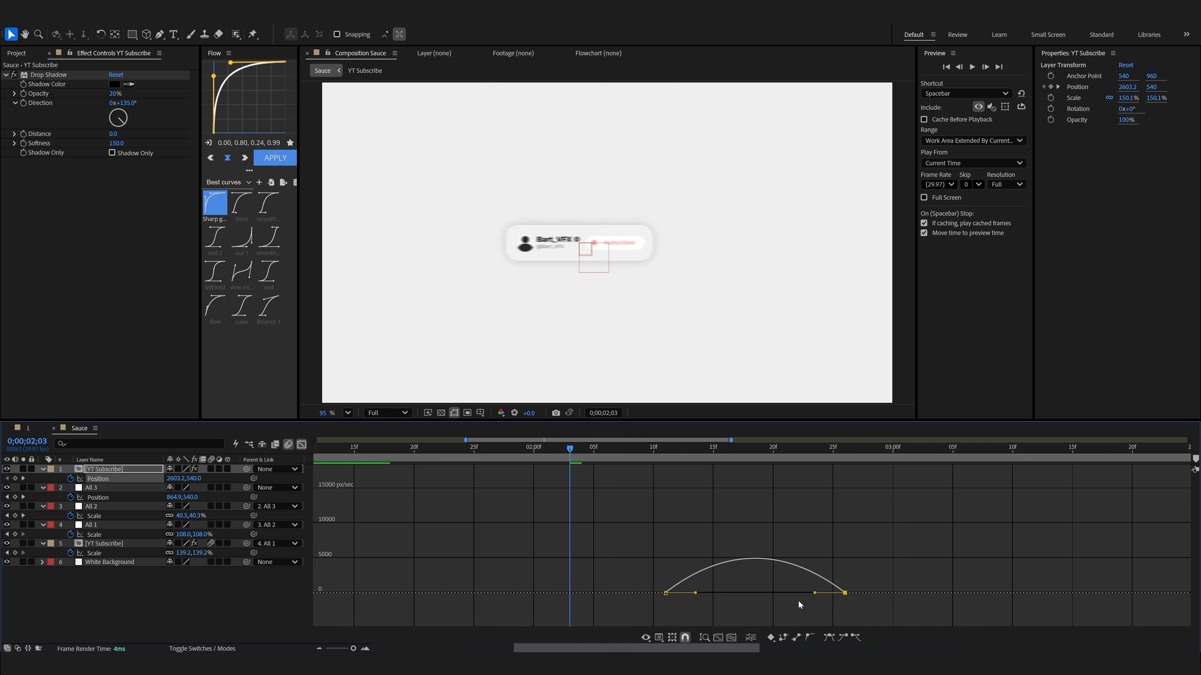
left_click_drag(814, 593, 777, 597)
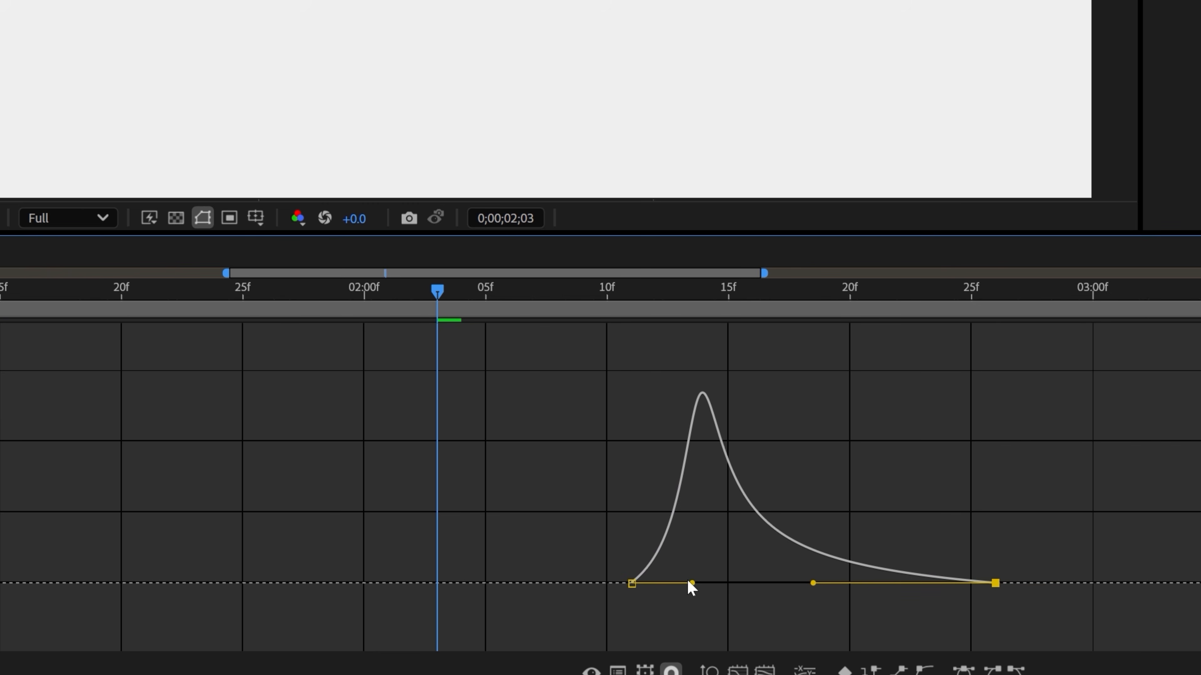
left_click_drag(684, 585, 657, 594)
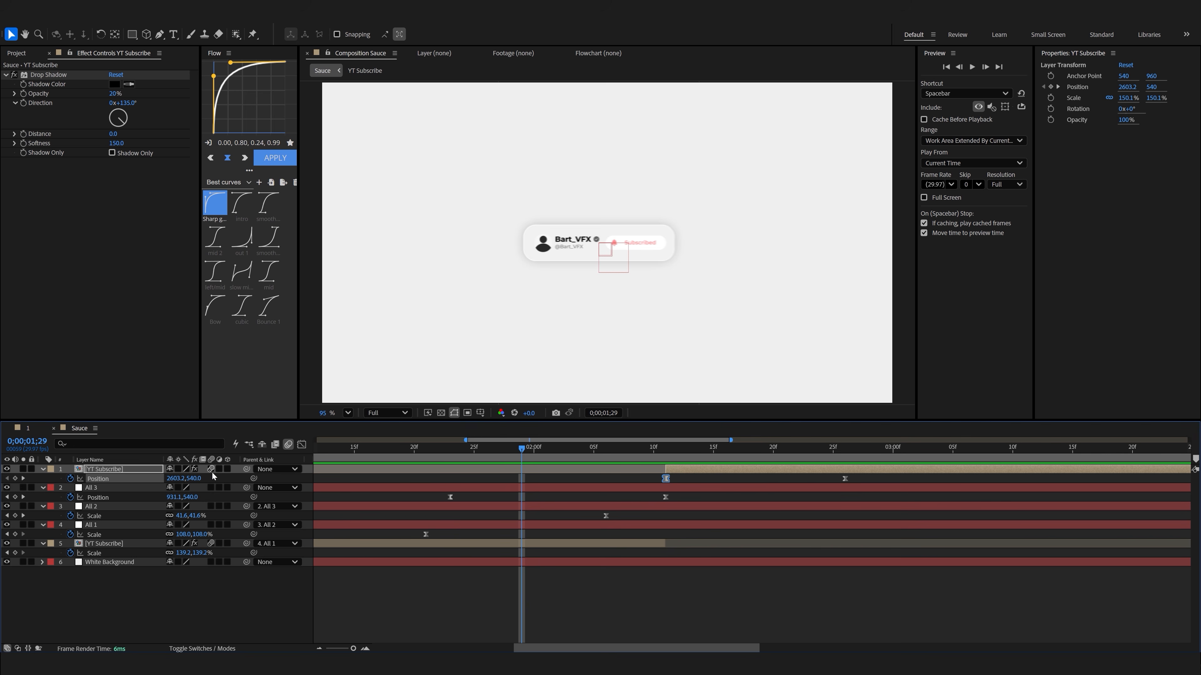
- Move the upper YT Subscribe layer's last Position keyframe to 0;00;03;02 and preview the transition between the two cards
key("space")
left_click(830, 457)
left_click_drag(845, 478, 912, 482)
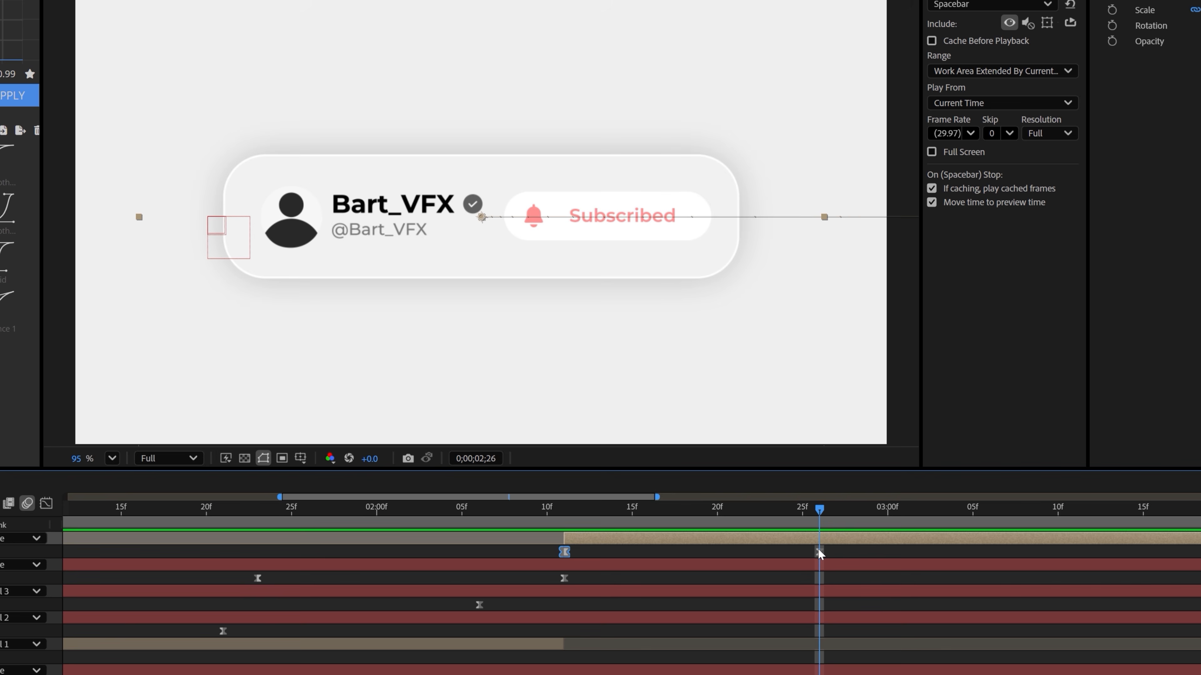
left_click_drag(912, 560, 961, 560)
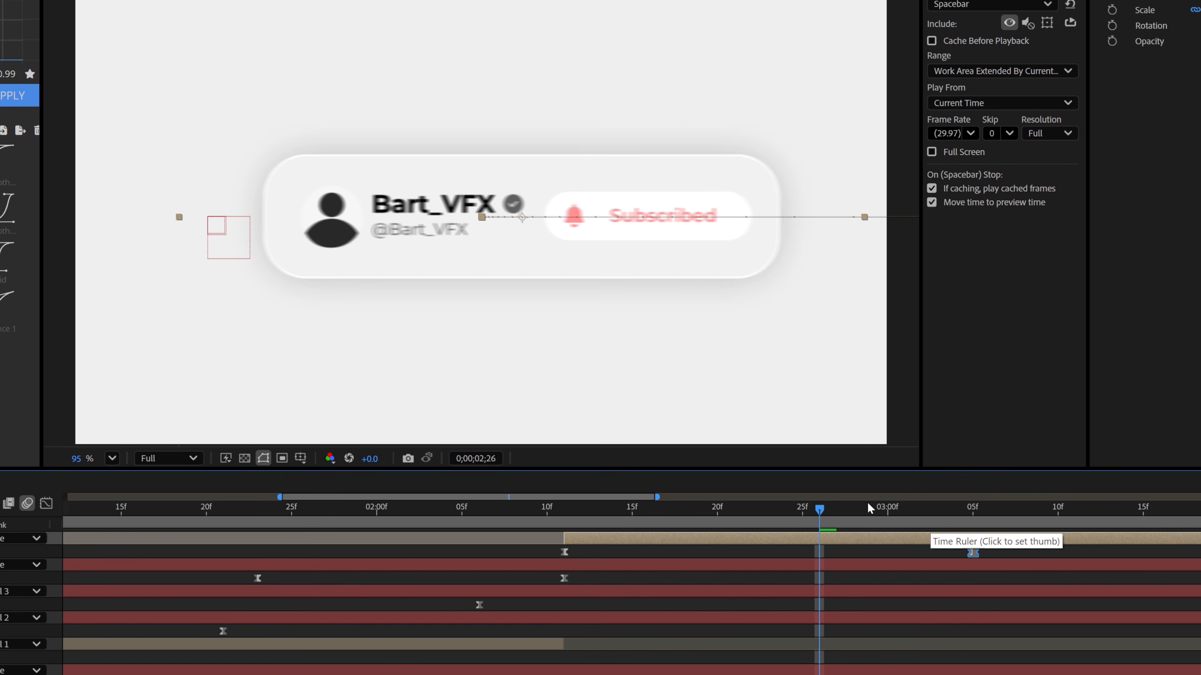
key("space")
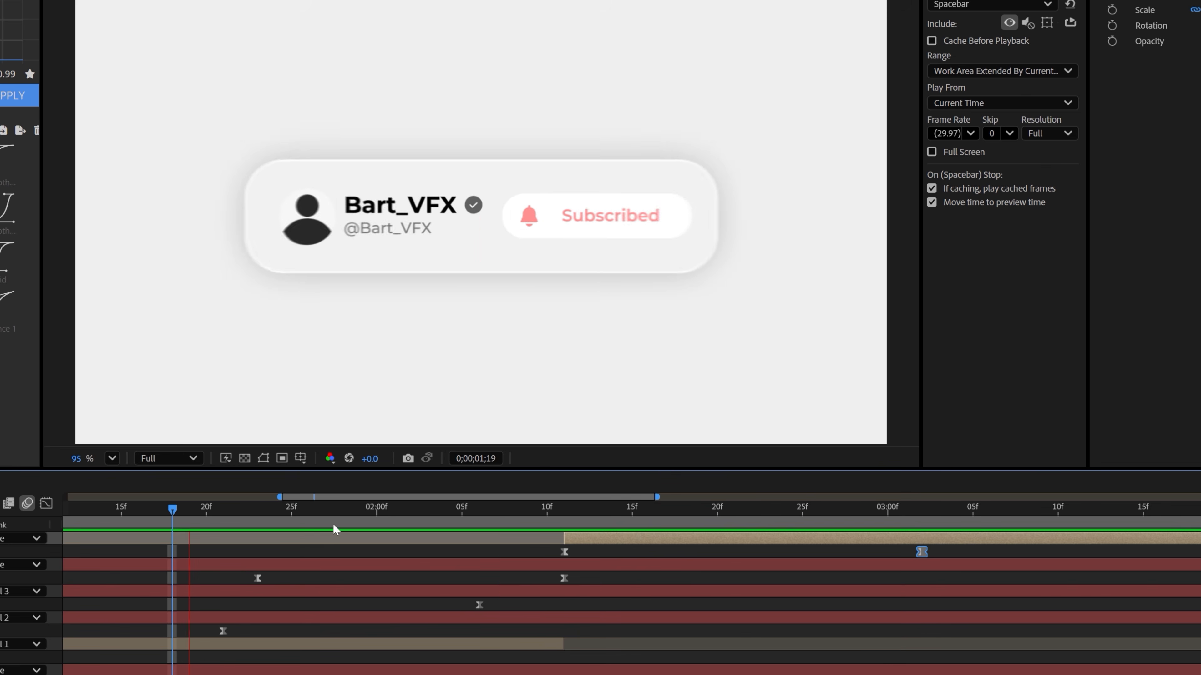
left_click(587, 512)
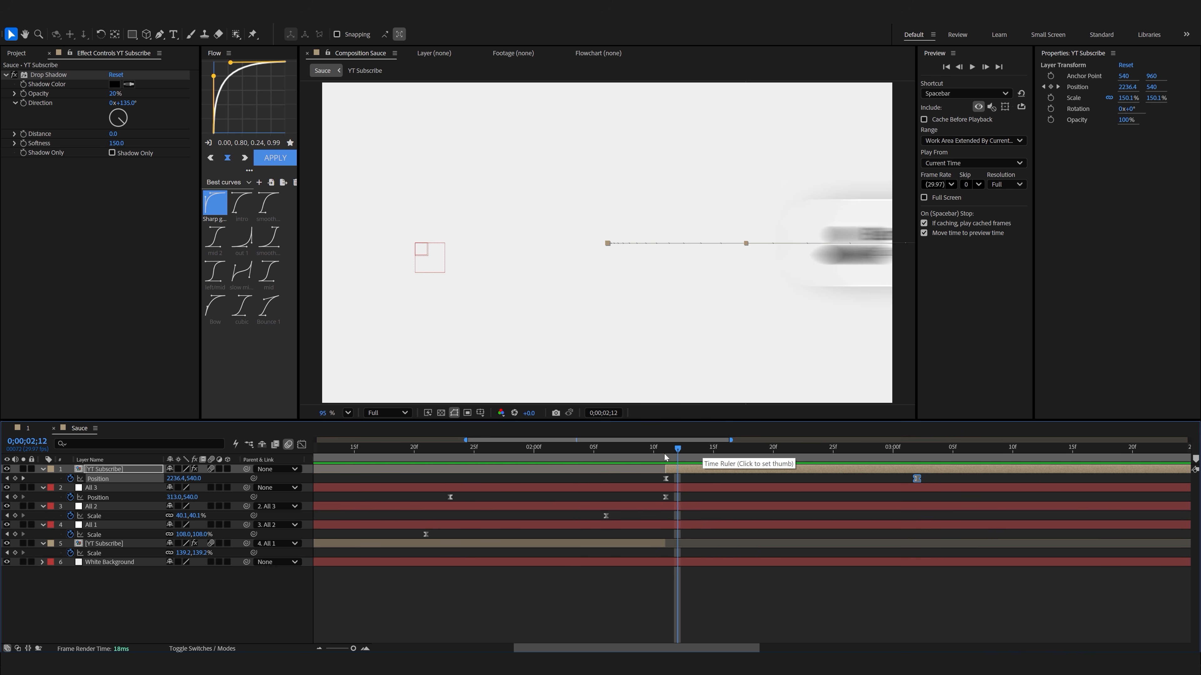
left_click(428, 511)
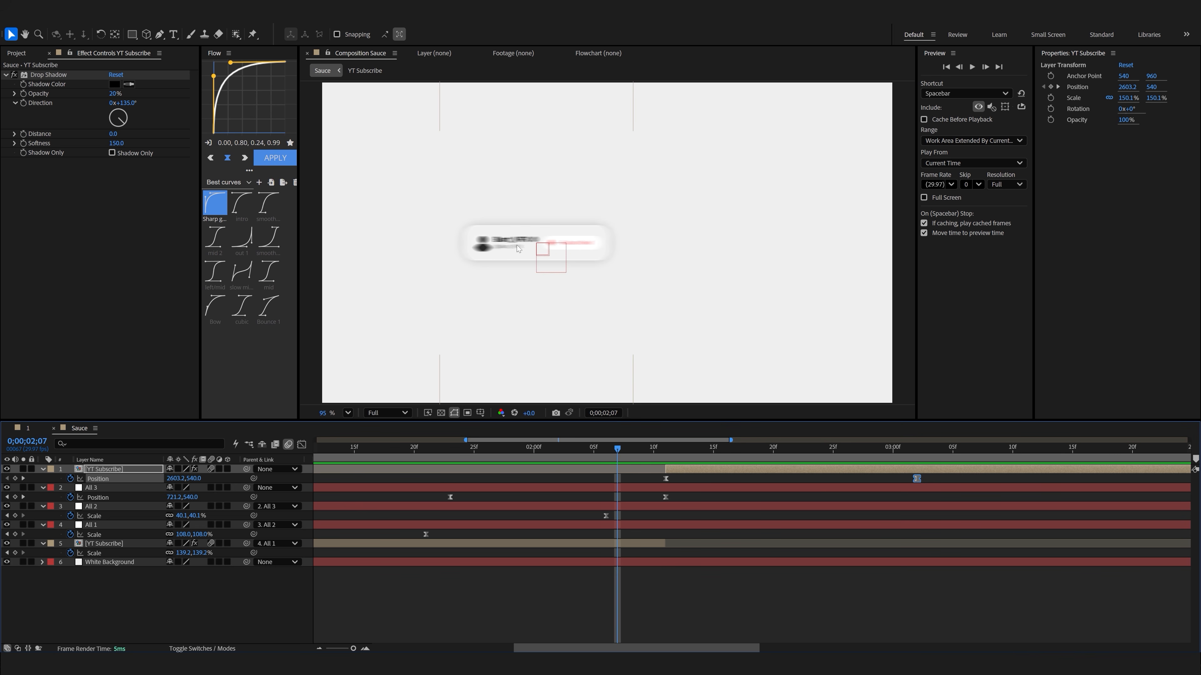
key("space")
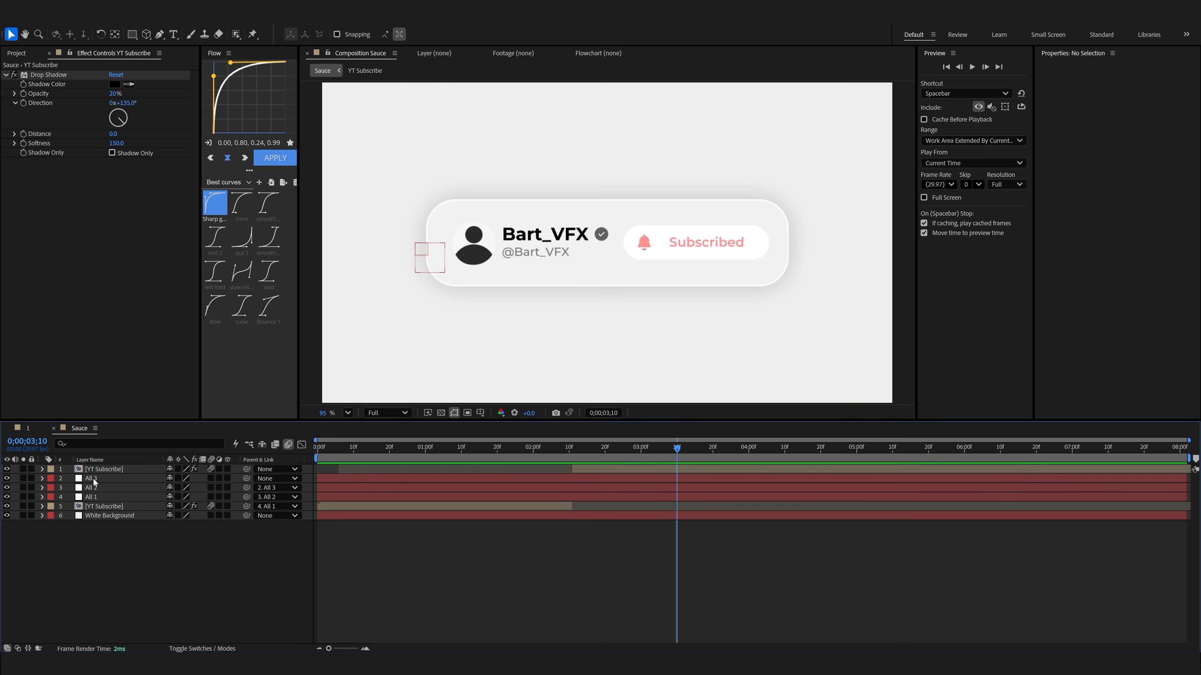
- Examine the Position keyframes of the All 3 null and the parented null layers, and collapse all layer properties
left_click(95, 479)
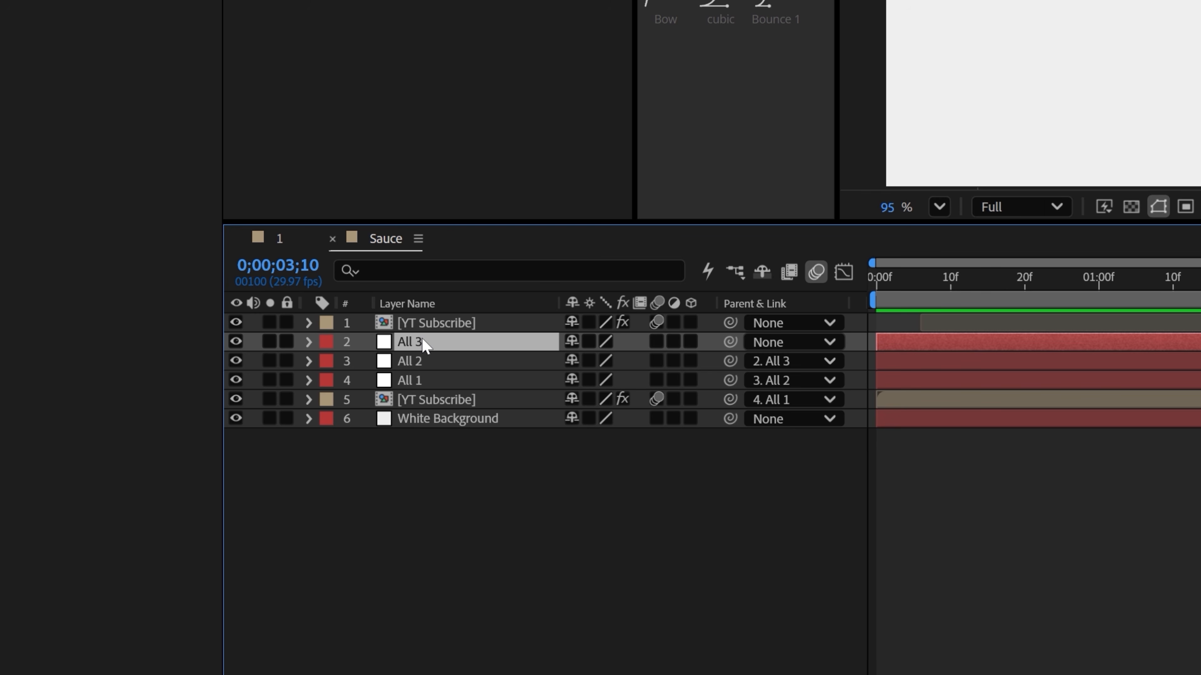
key("p")
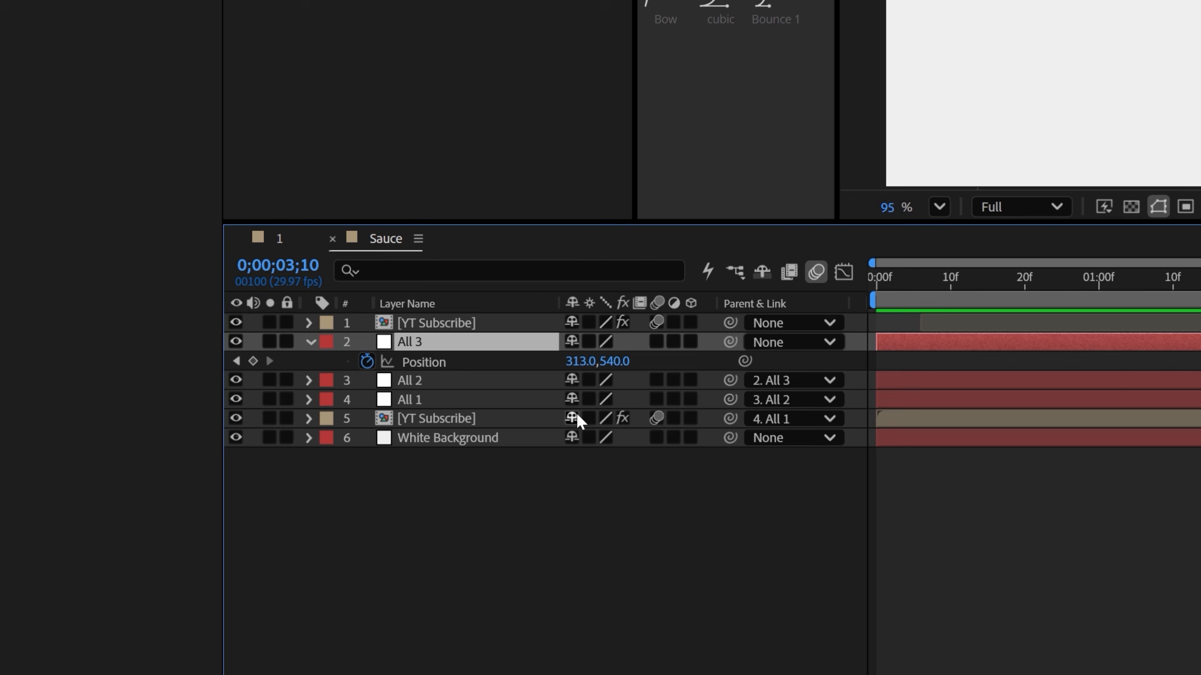
left_click(426, 399)
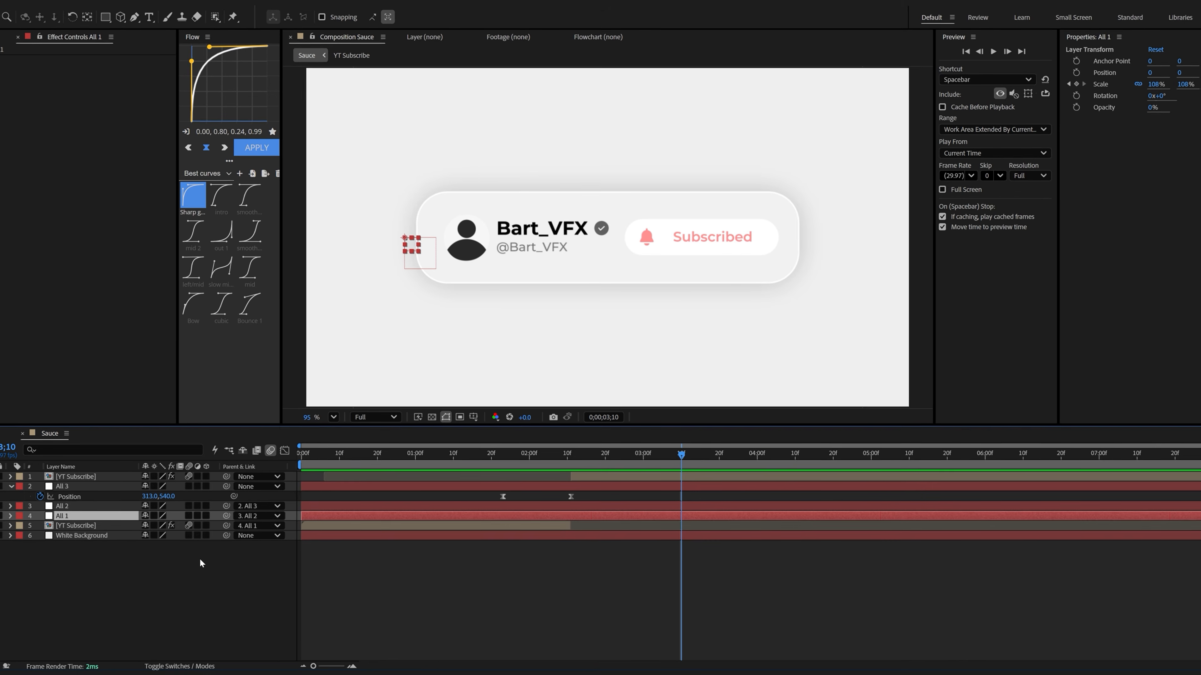
left_click(601, 443)
key("ctrl+a")
key("u")
key("u")
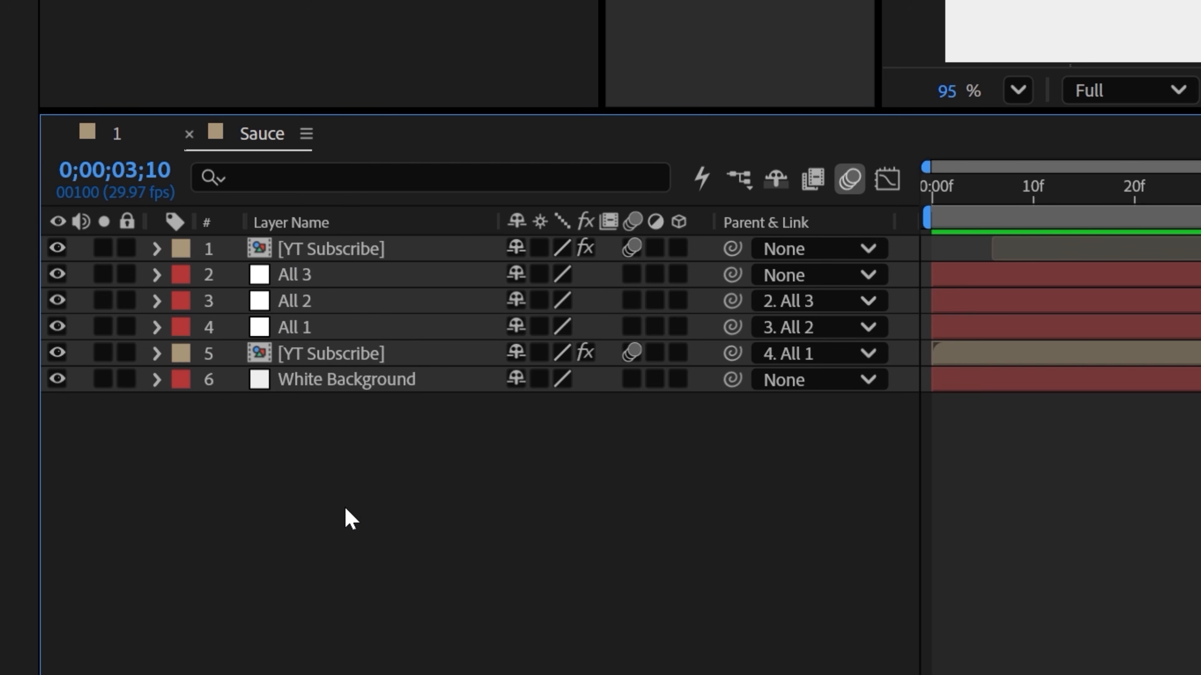
- Add a new null object to the composition and rename it Camera Shake
right_click(106, 564)
mouse_move(577, 199)
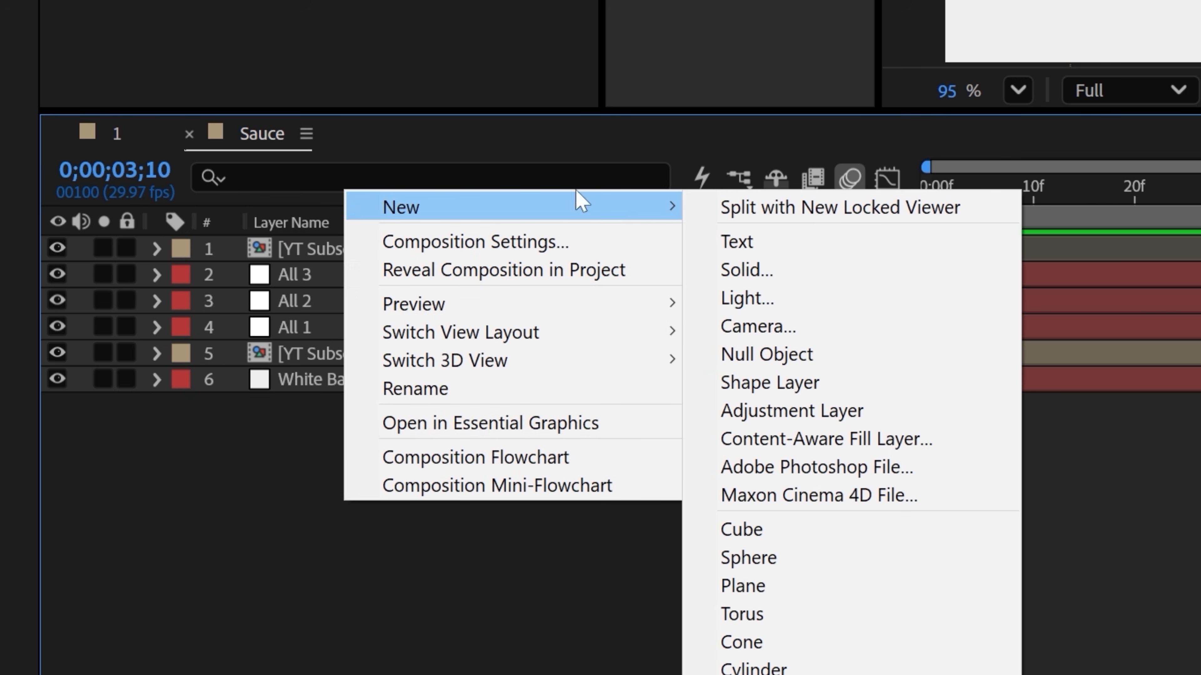
left_click(799, 357)
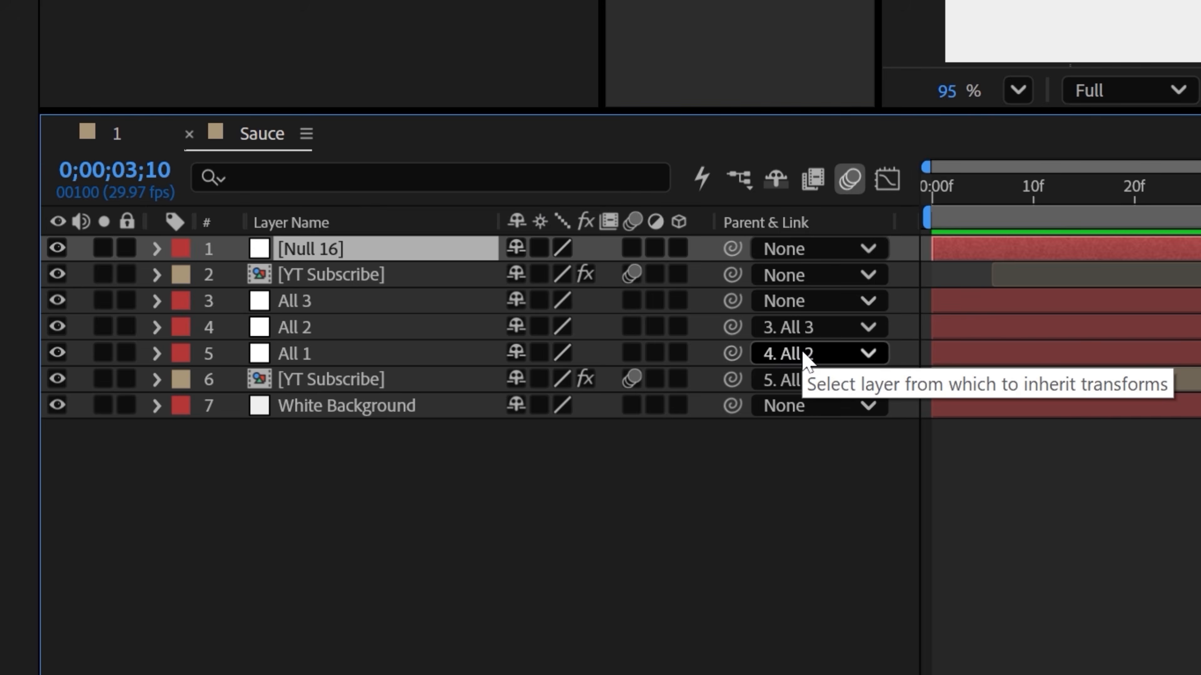
key("Return")
type("Camera Sj")
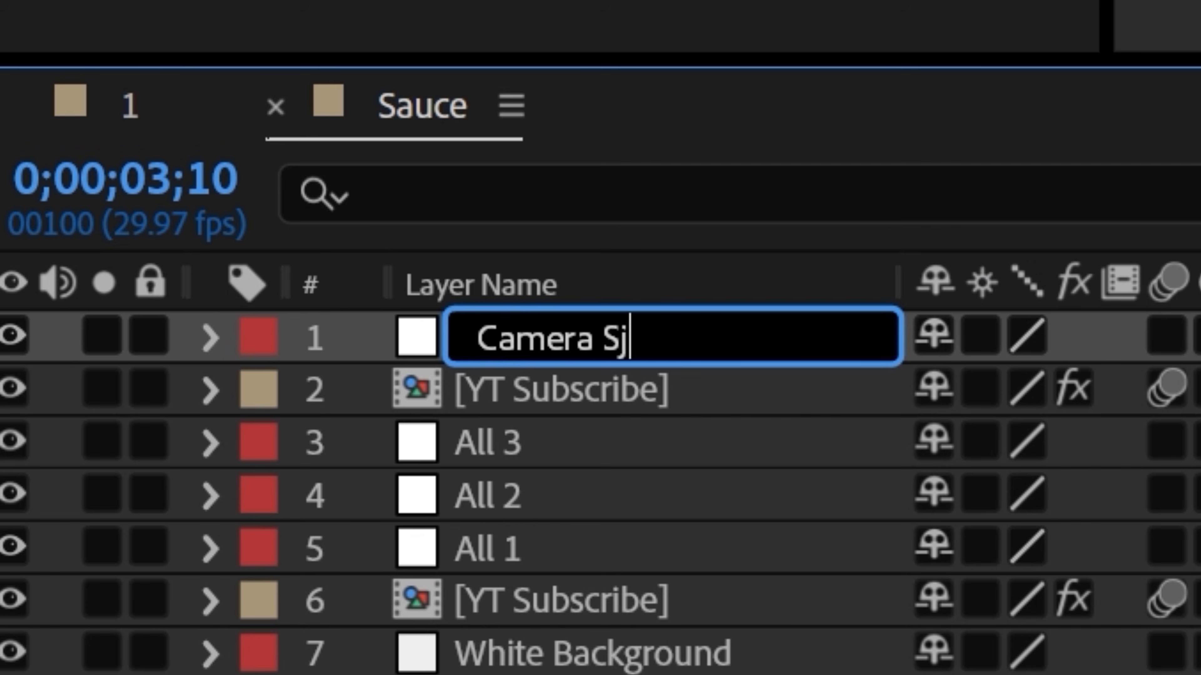
key("BackSpace")
type("hake")
key("Return")
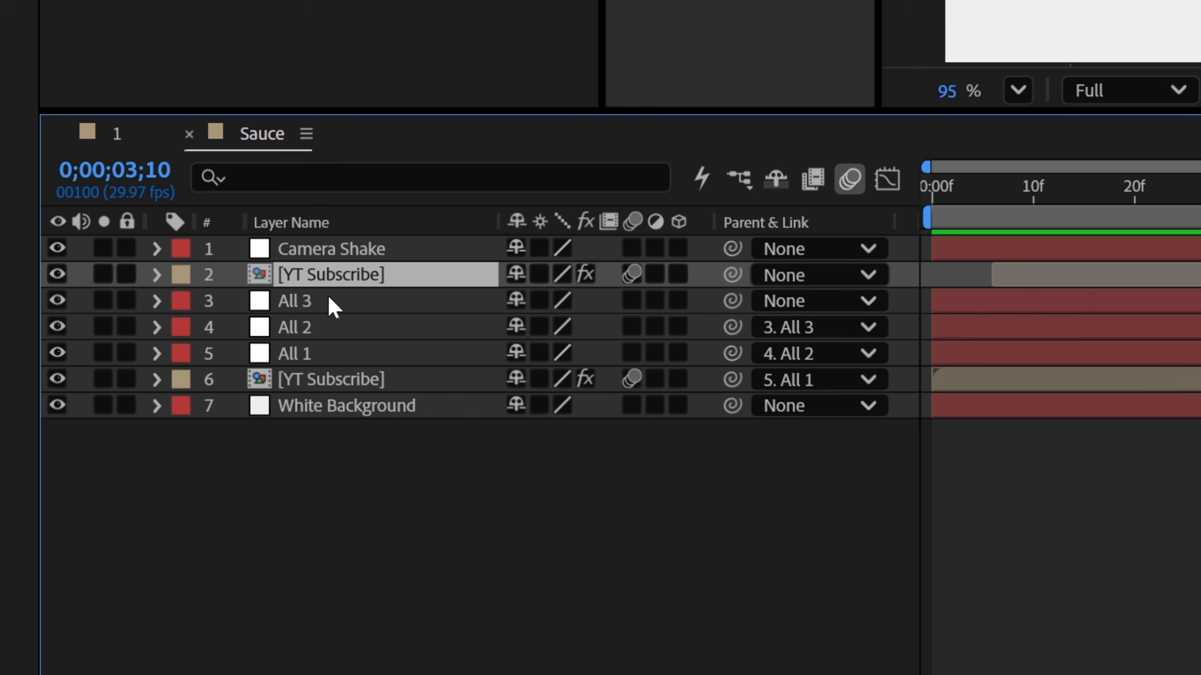
- Parent the upper YT Subscribe layer and the All 3 null to the Camera Shake null
left_click(329, 295, "shift")
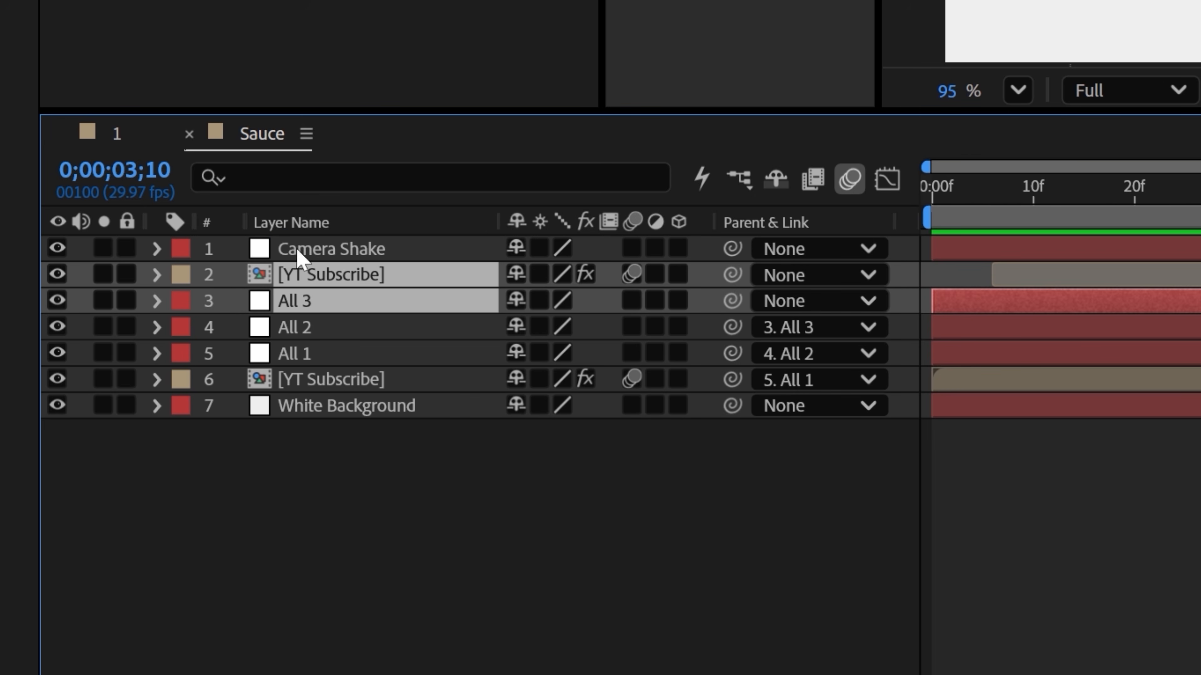
left_click_drag(732, 301, 371, 253)
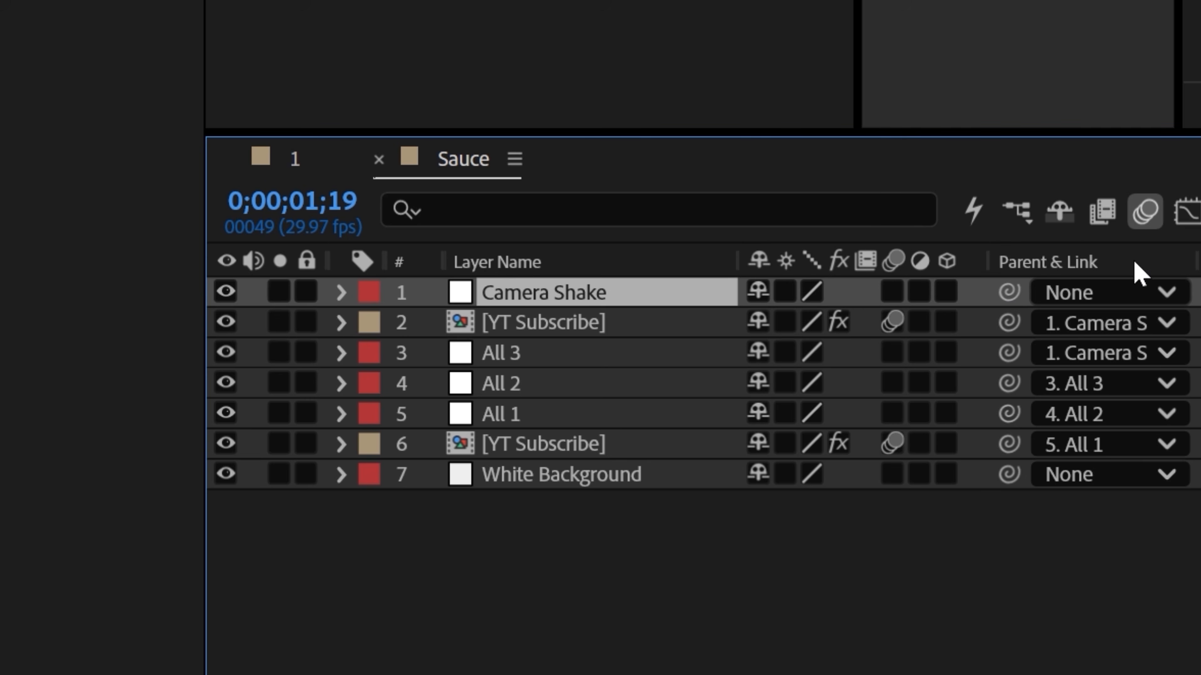
- Add the expression wiggle(1,8) to the Camera Shake null's Position and preview the resulting motion
key("p")
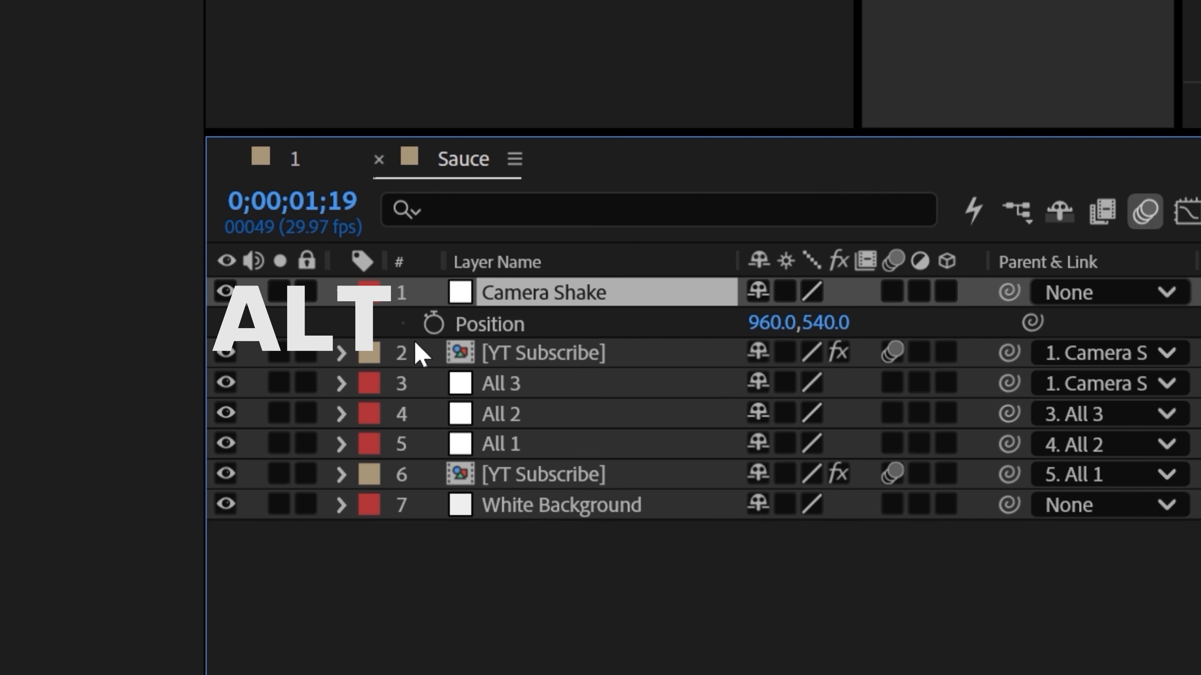
left_click(434, 331, "alt")
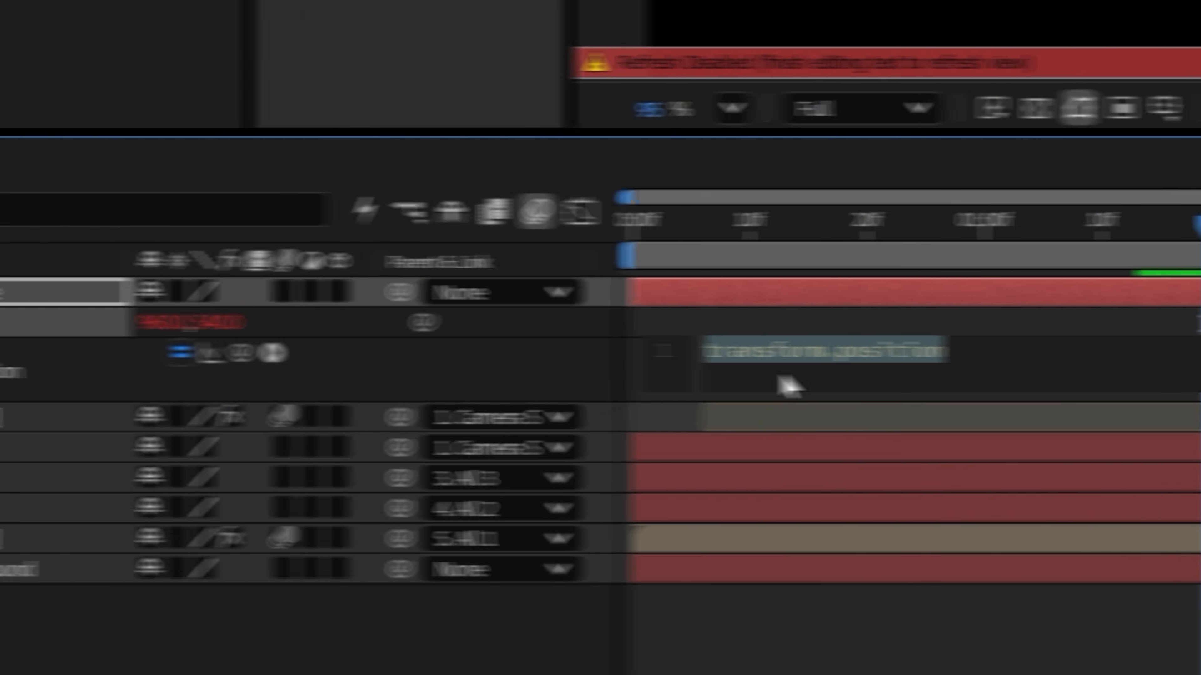
type("wiggle")
key("Return")
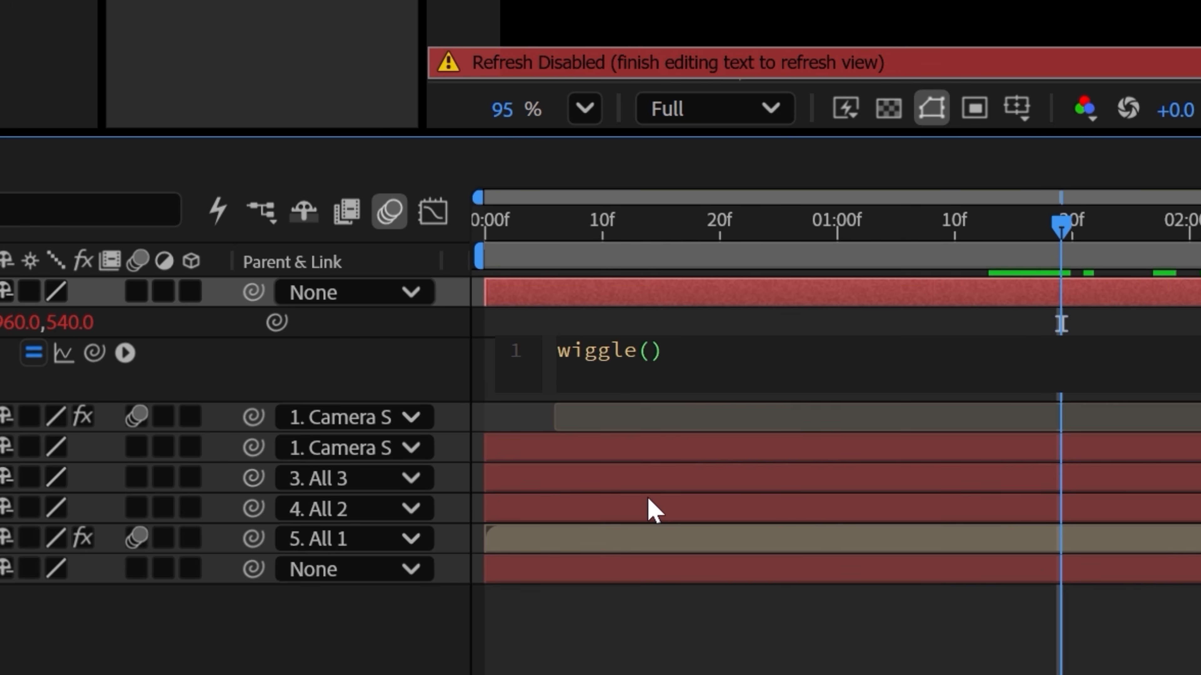
type("1,")
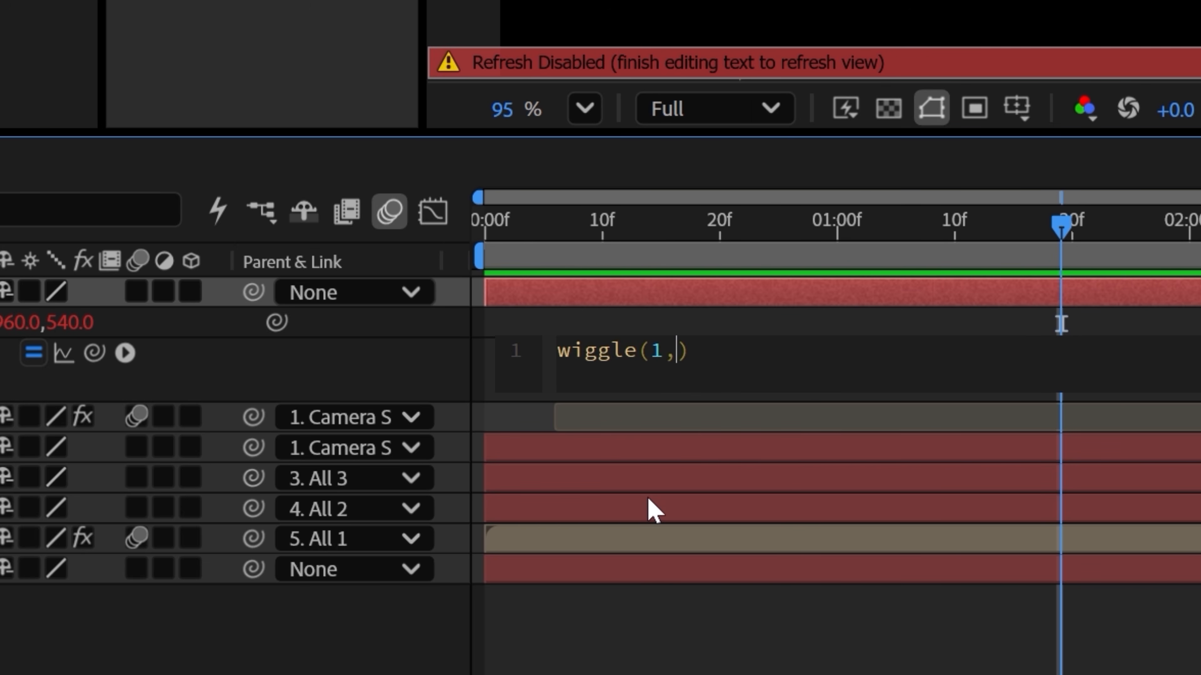
type("8")
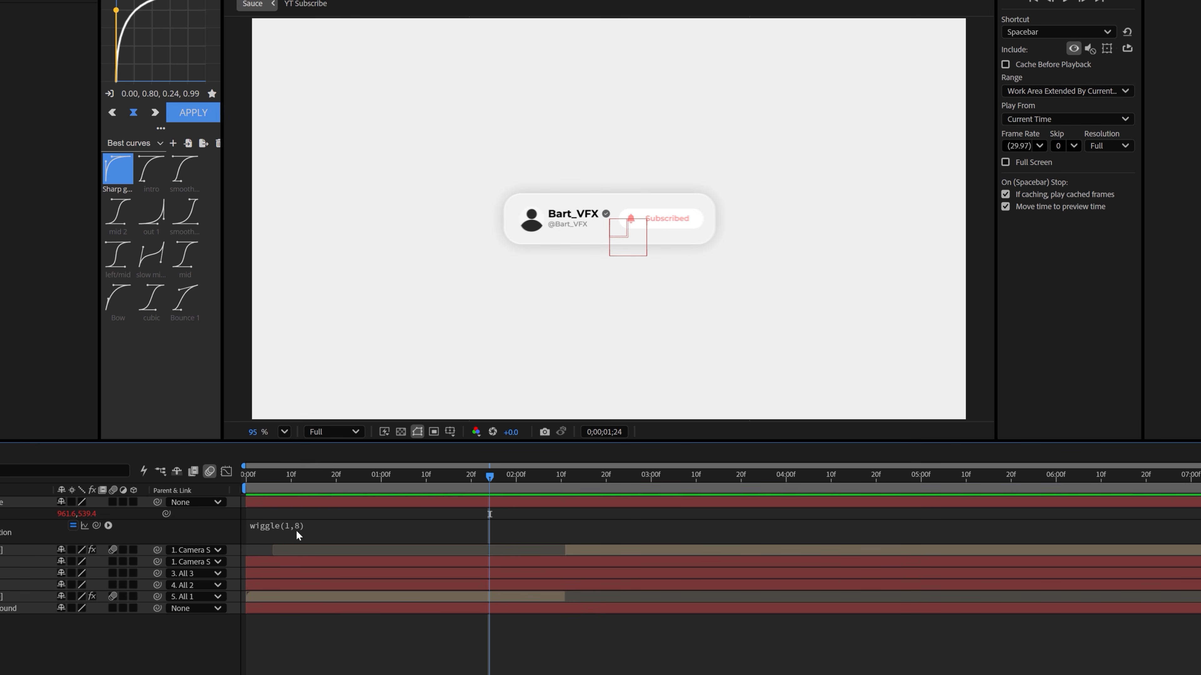
left_click_drag(490, 477, 814, 483)
key("space")
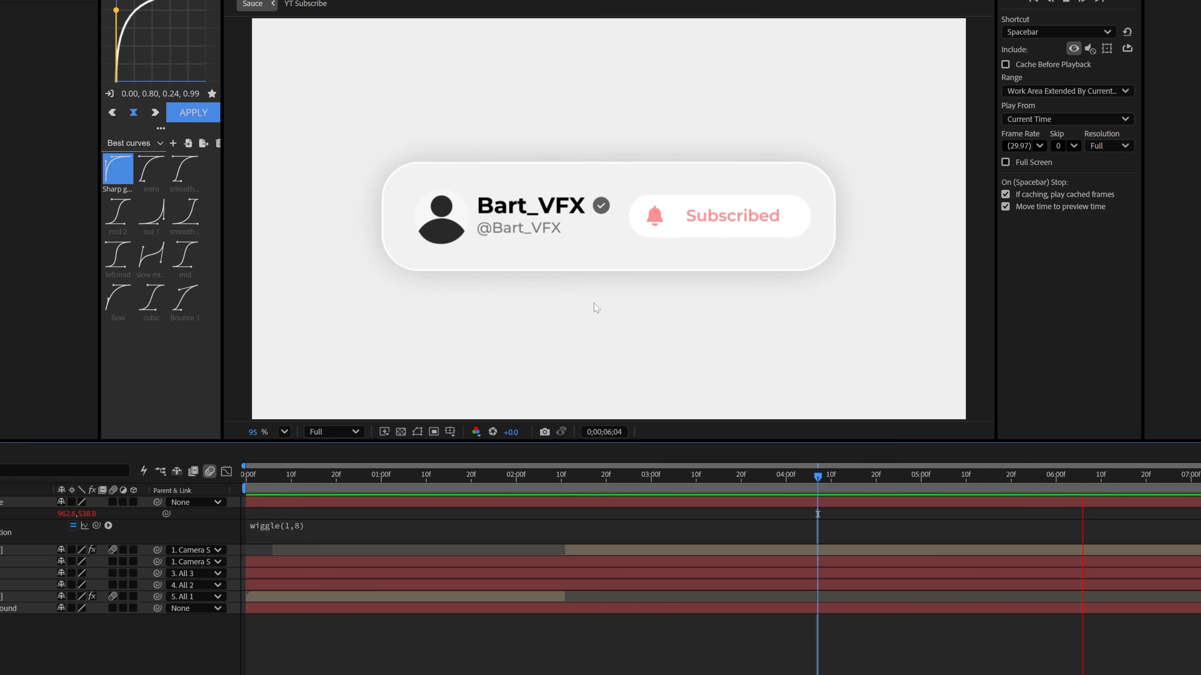
left_click(579, 475)
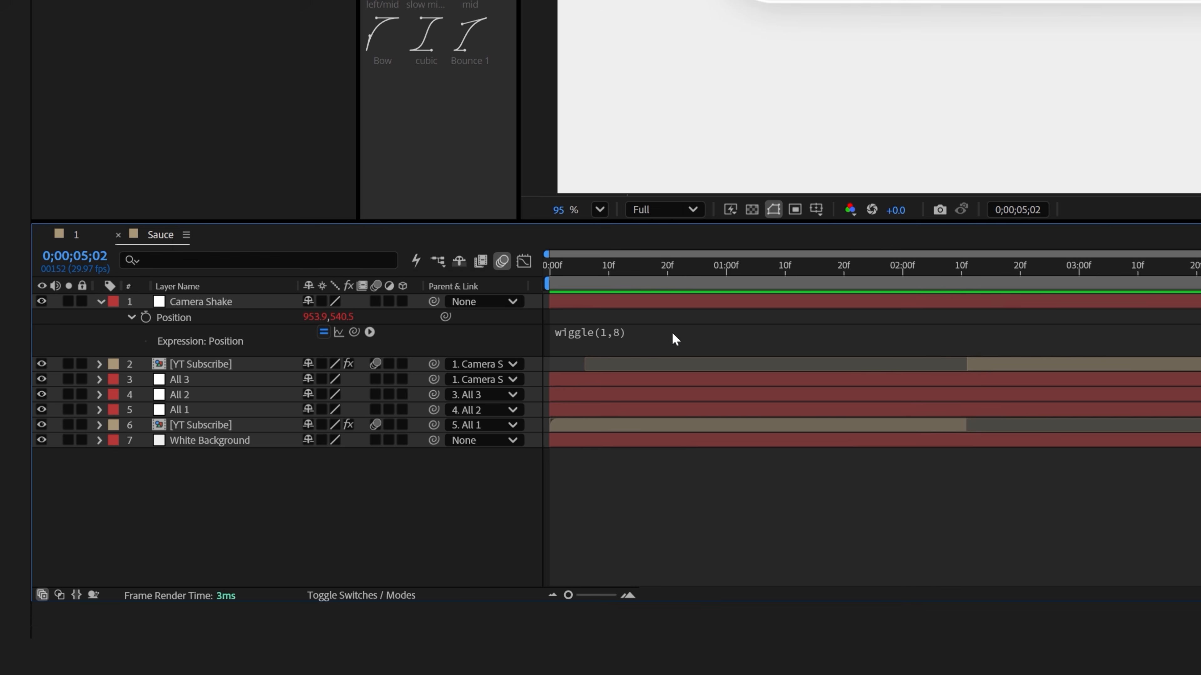
- Copy the wiggle(1,8) expression from the Camera Shake null's Position to its Rotation
left_click(675, 339)
key("ctrl+c")
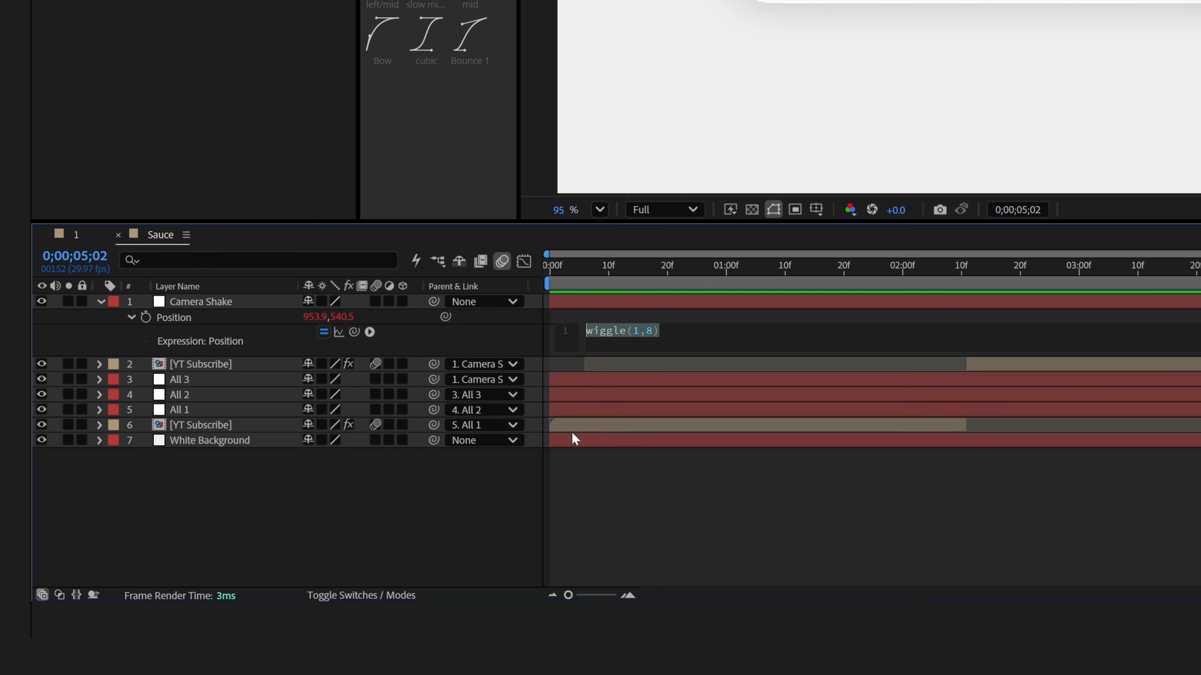
left_click(227, 302)
key("r")
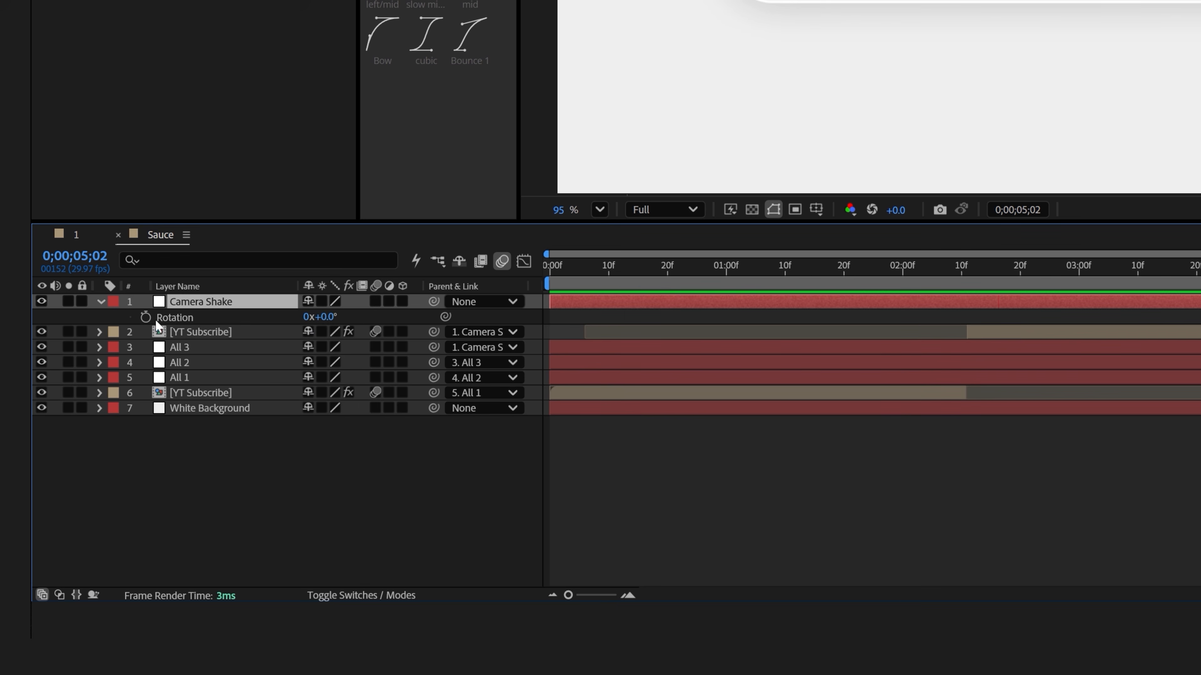
left_click(145, 317, "alt")
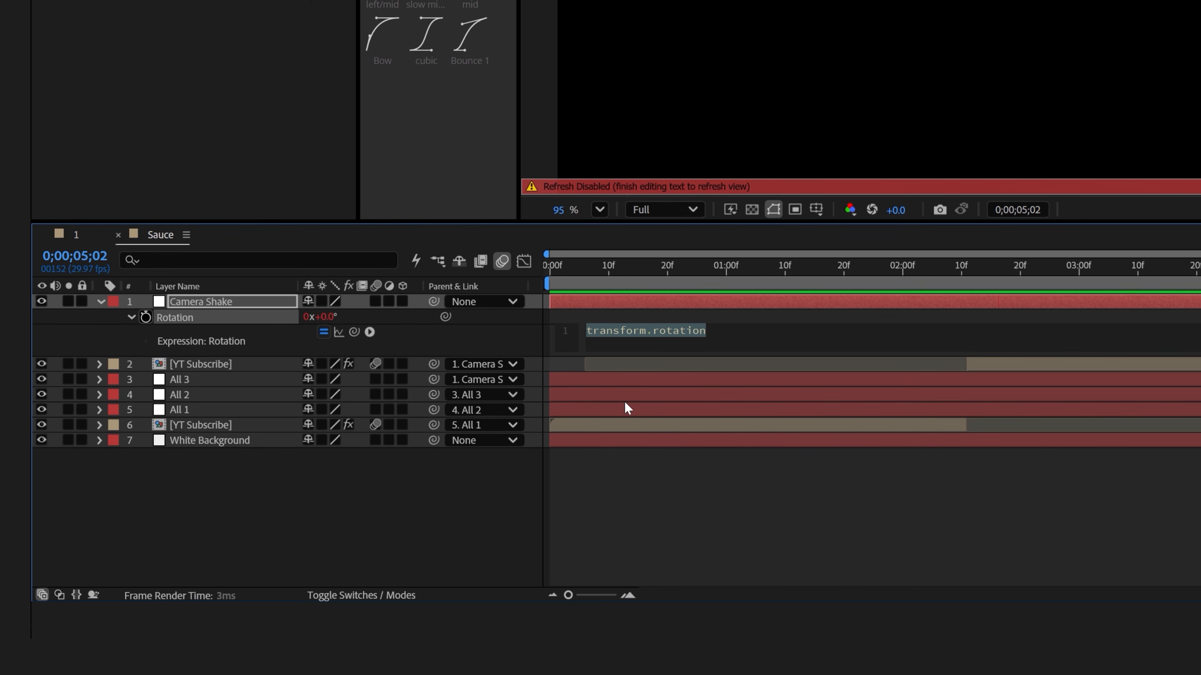
key("ctrl+v")
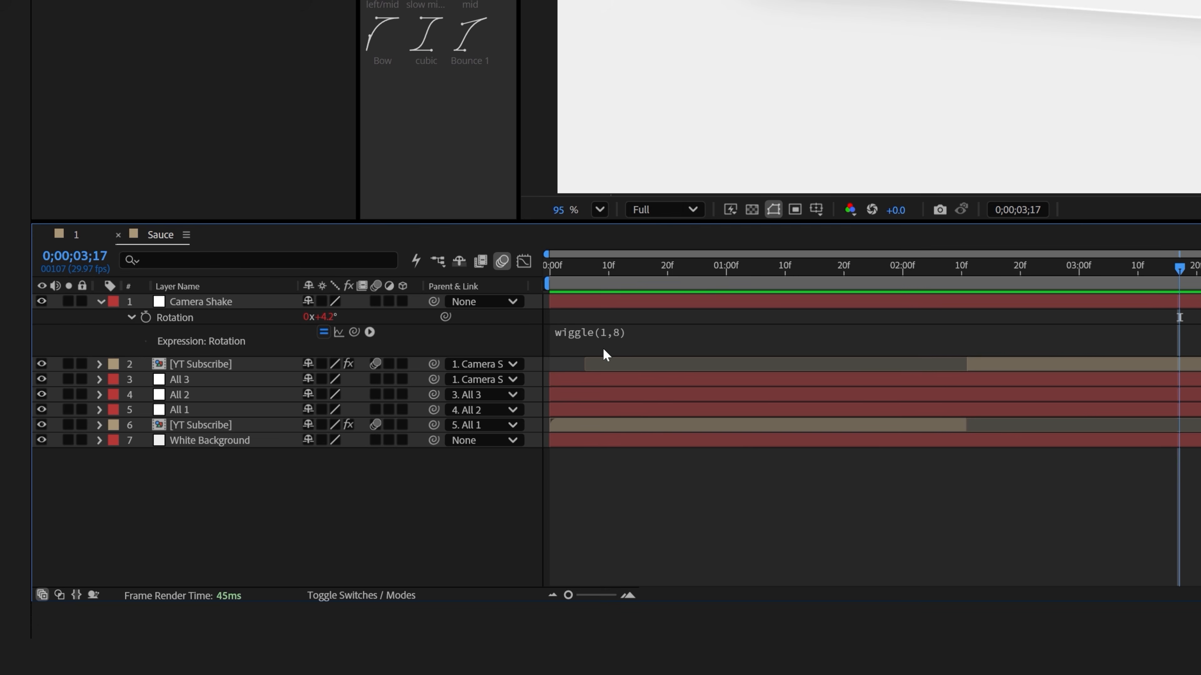
- Change the Camera Shake null's Rotation expression to wiggle(1,0.3)
left_click(619, 335)
left_click(656, 332)
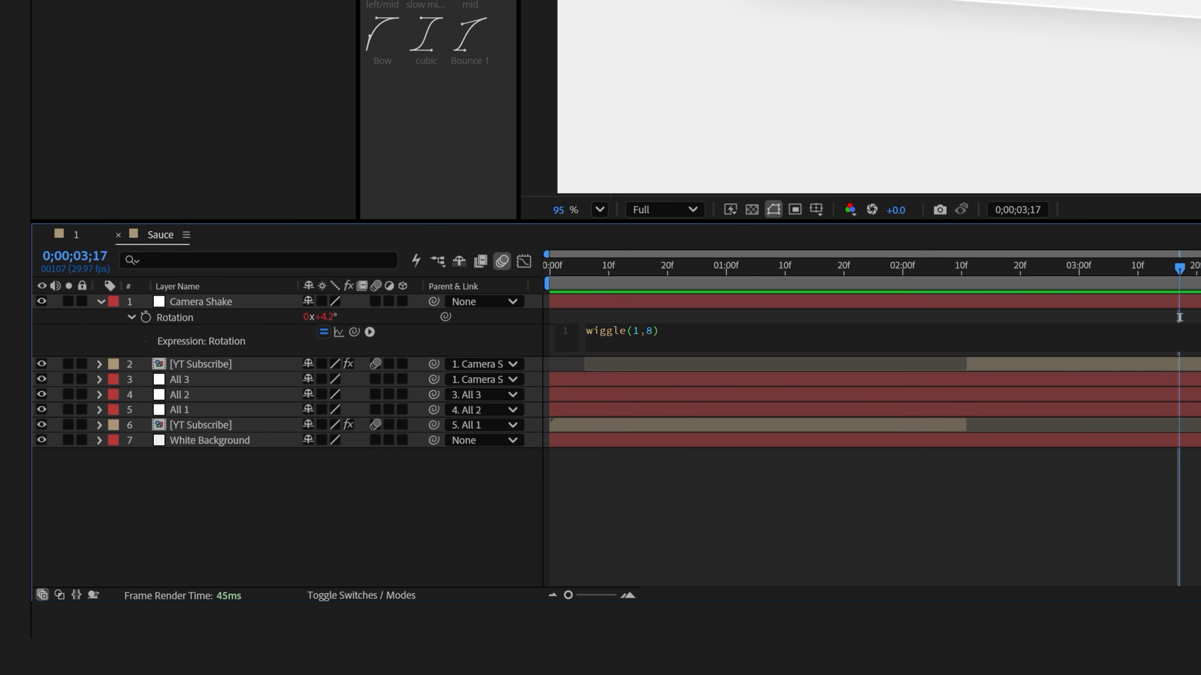
type("0.3")
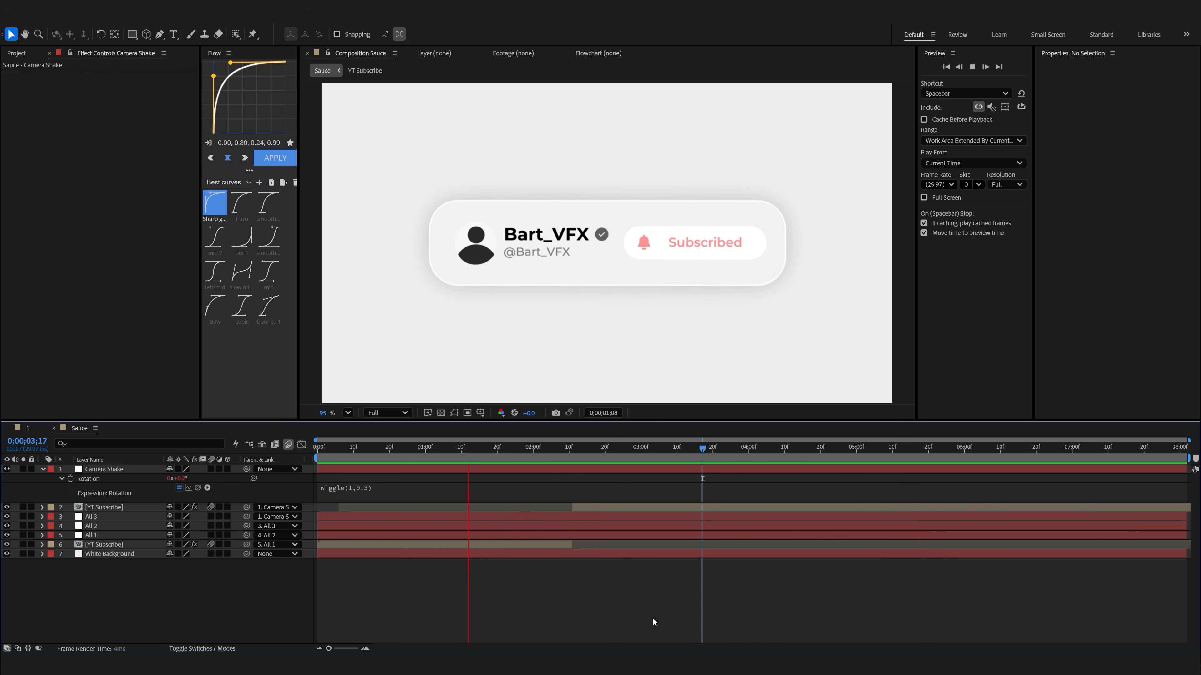